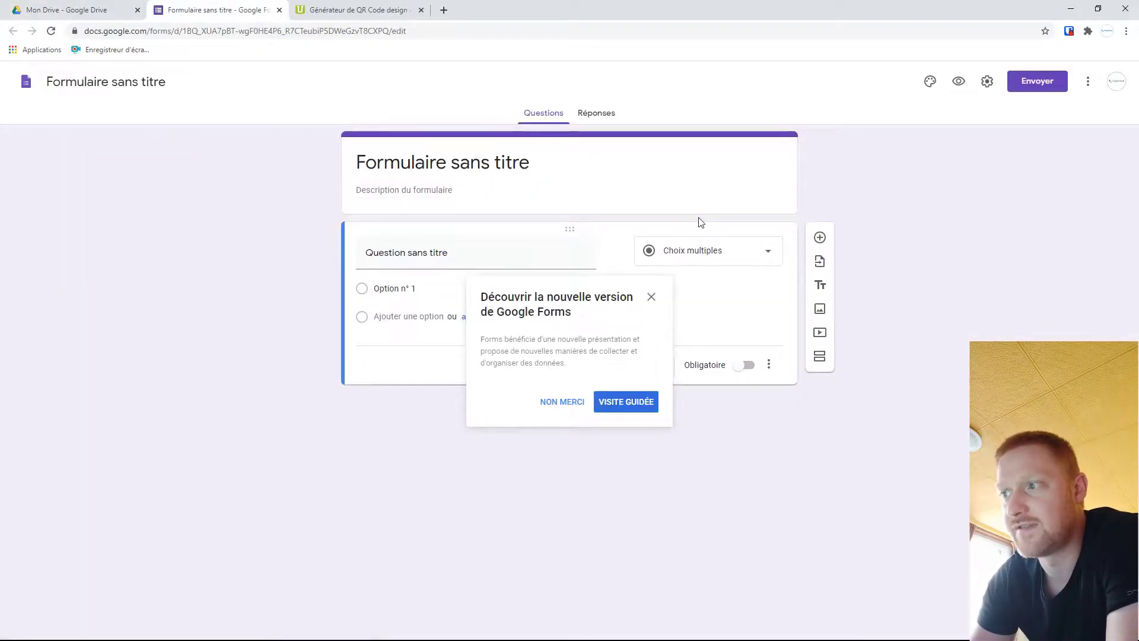
- Decline the guided tour and delete the default untitled question from the form
left_click(563, 404)
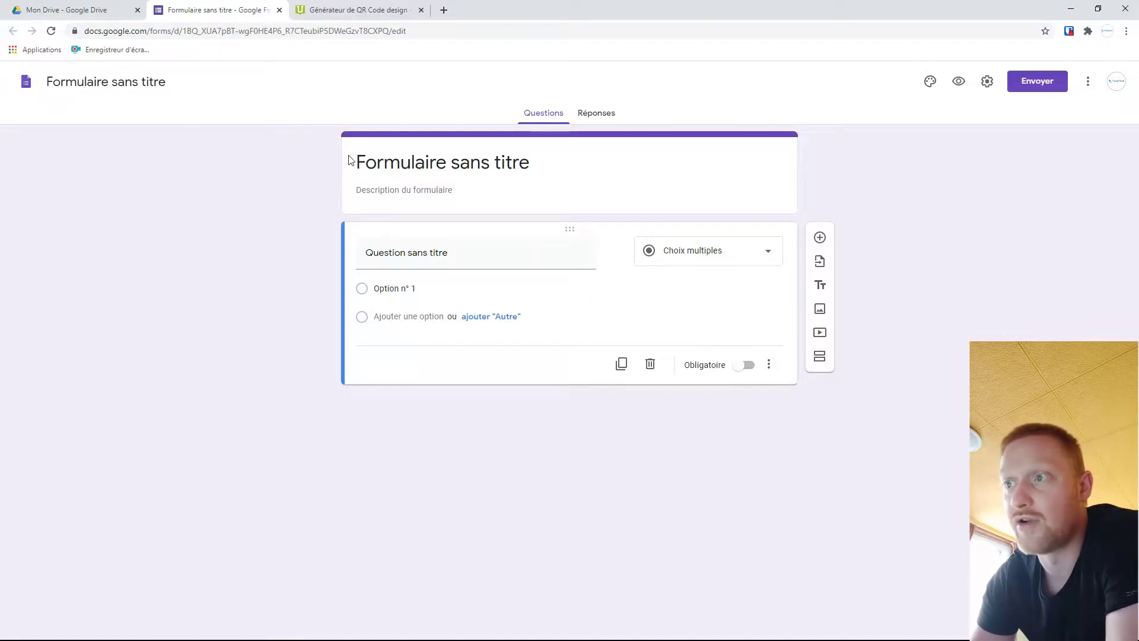
left_click(425, 190)
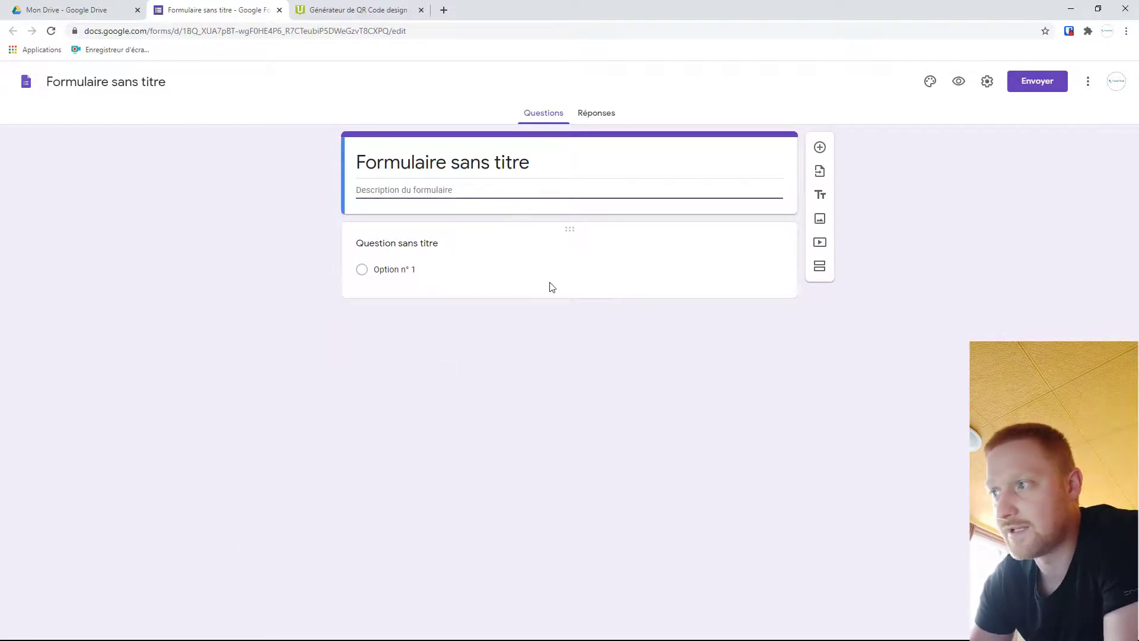
left_click(564, 226)
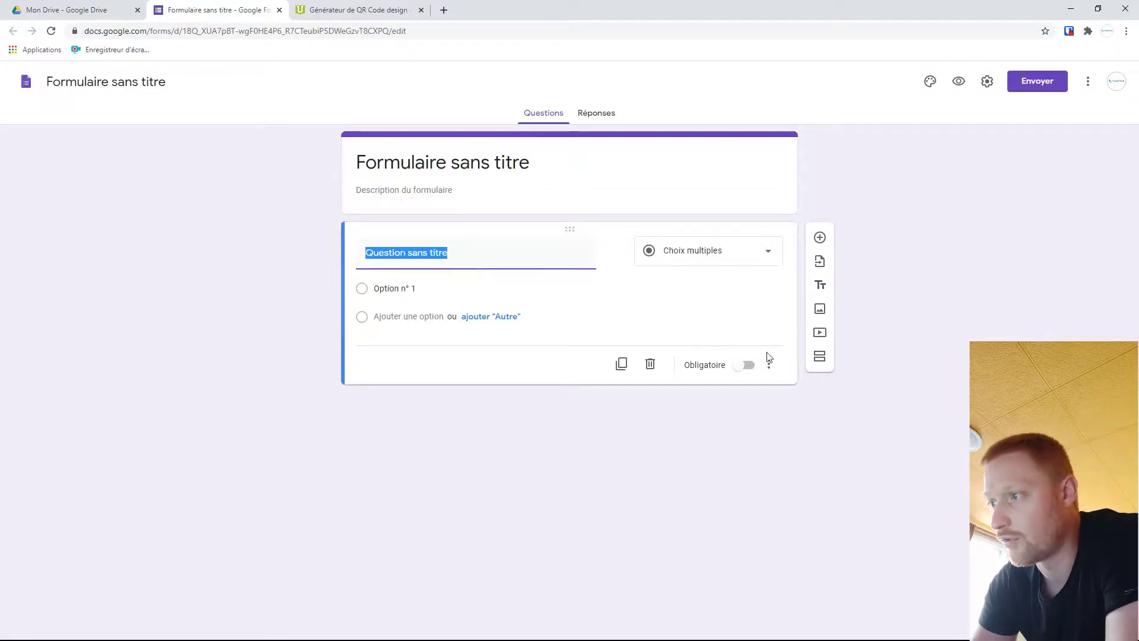
left_click(650, 363)
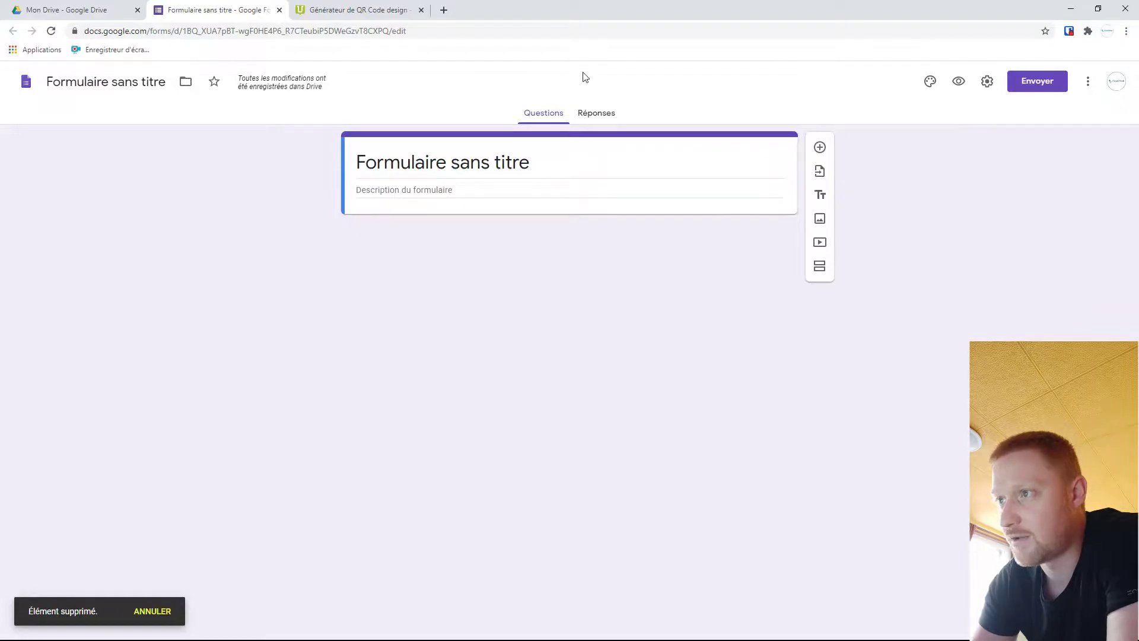
- Open the form's settings and switch the one-response limit (Limiter à une réponse) on and back off
left_click(987, 83)
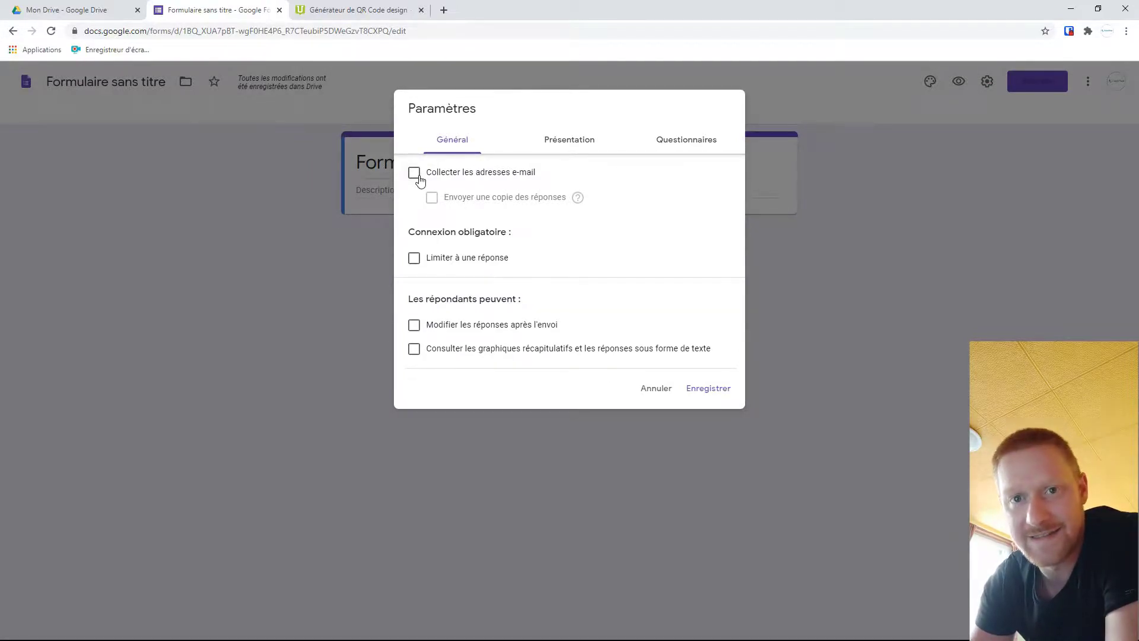
left_click(414, 258)
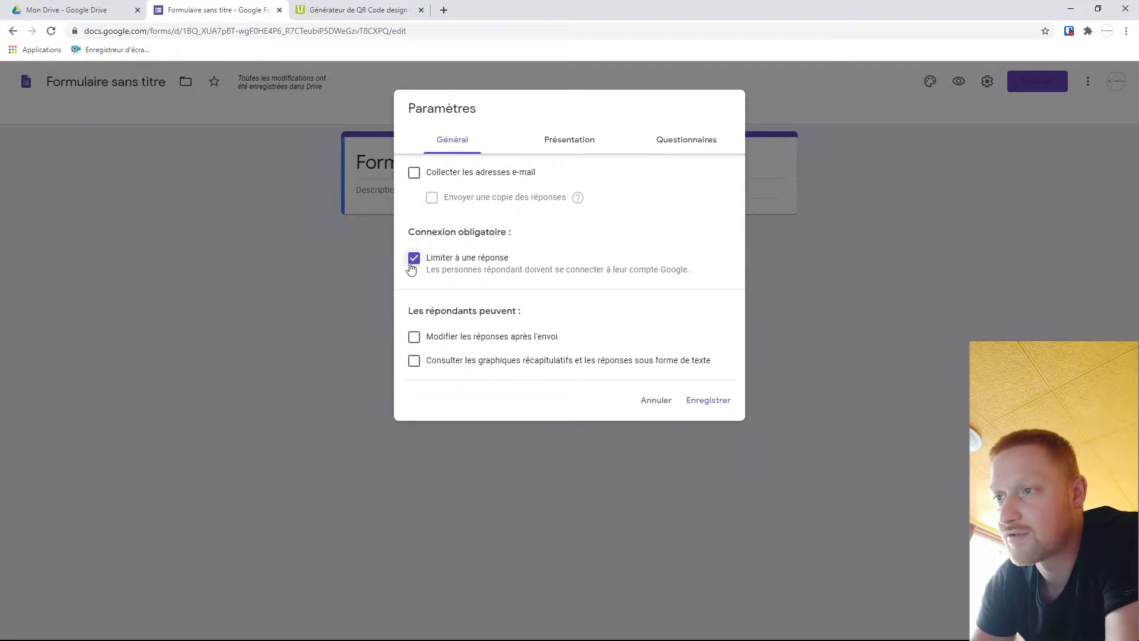
left_click(412, 264)
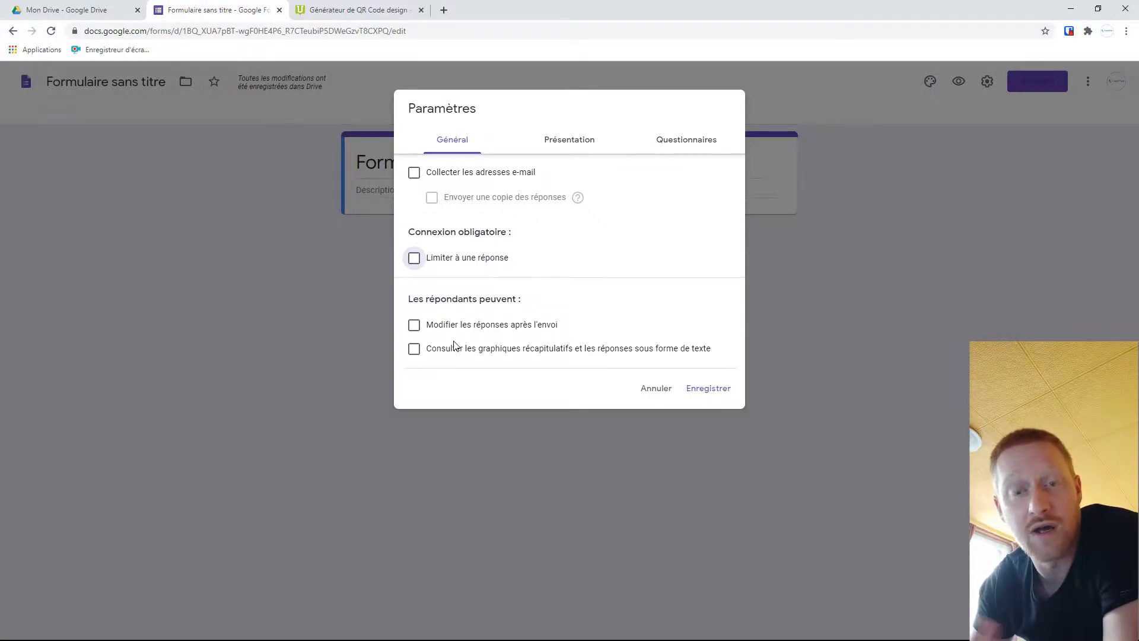
- Set the form's confirmation message to "Merci d'avoir enregistré vos données" in the presentation settings
left_click(558, 141)
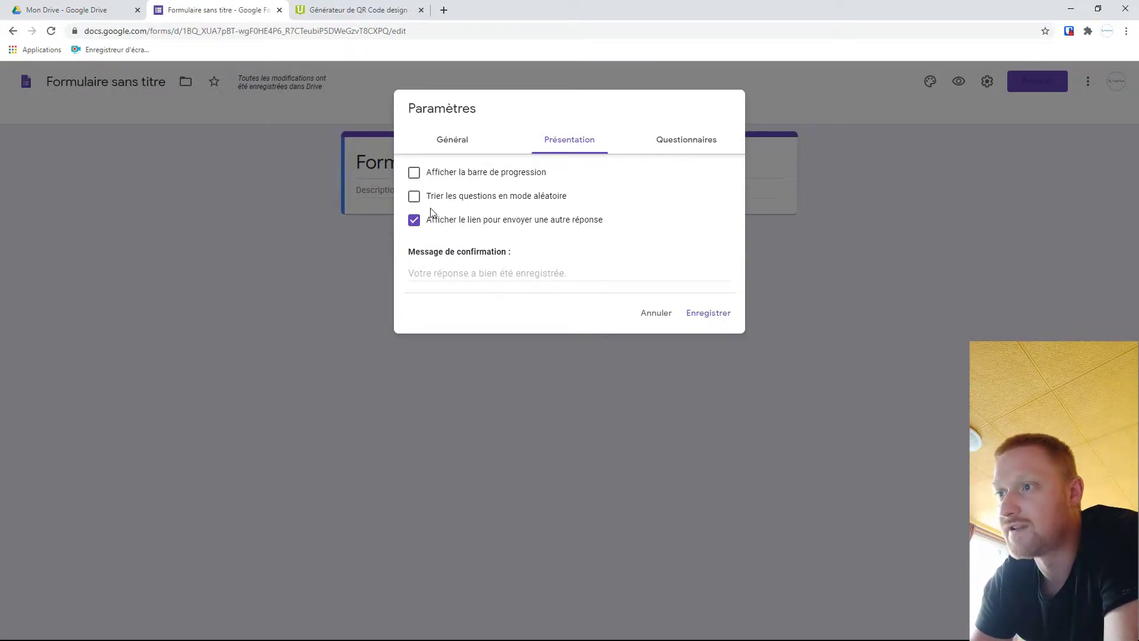
left_click(440, 271)
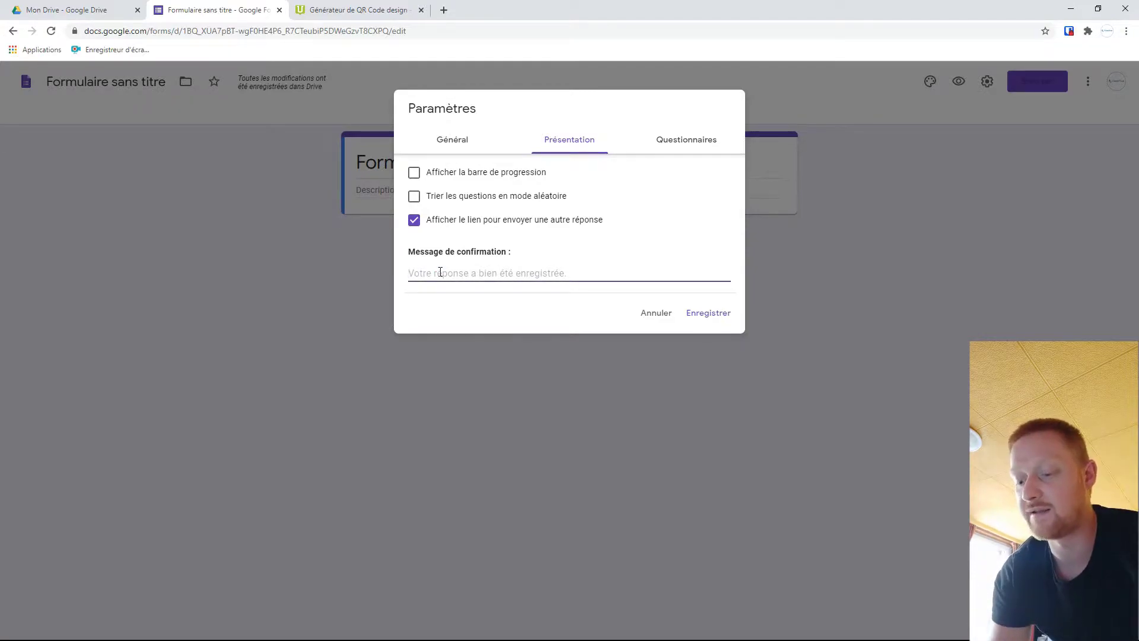
type("Merci d'avoir enregist")
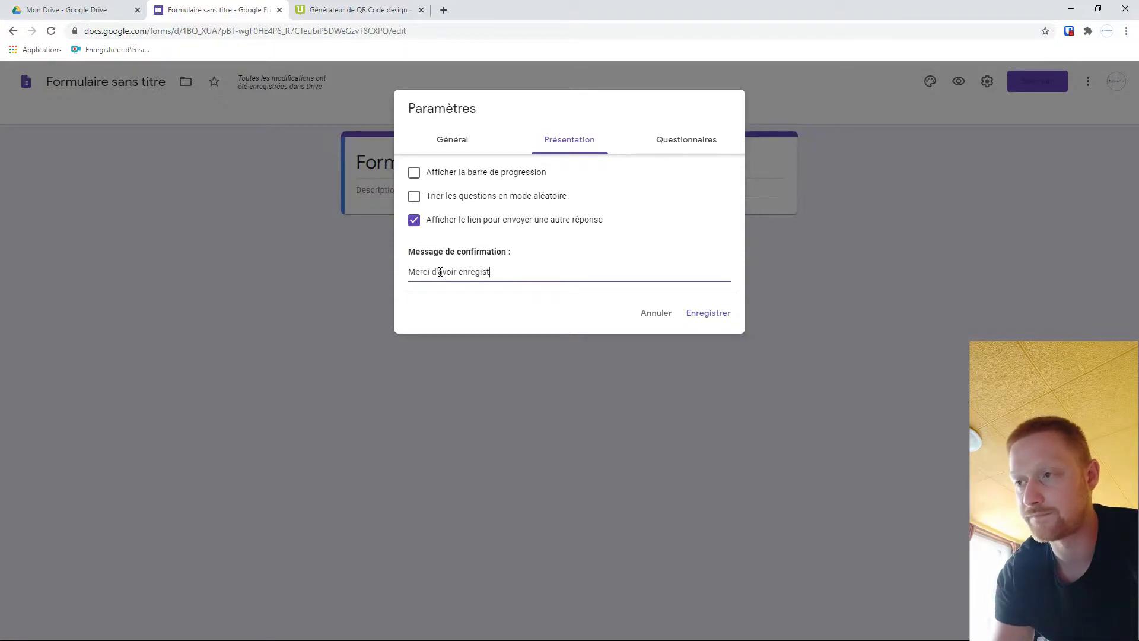
type("re")
key("BackSpace")
type("é")
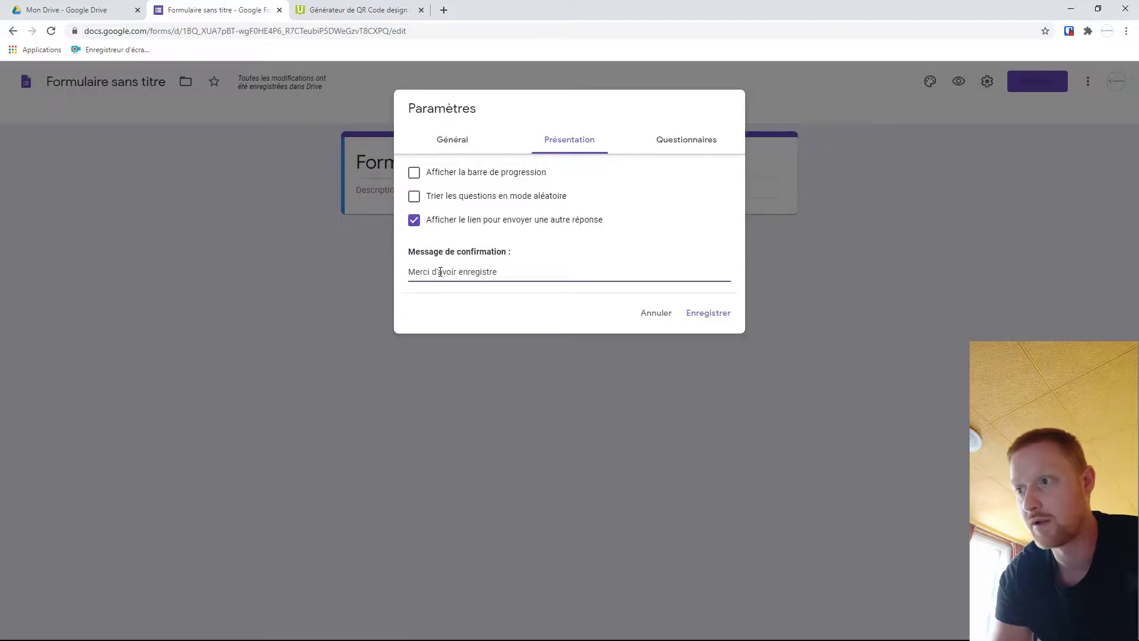
type(" vo")
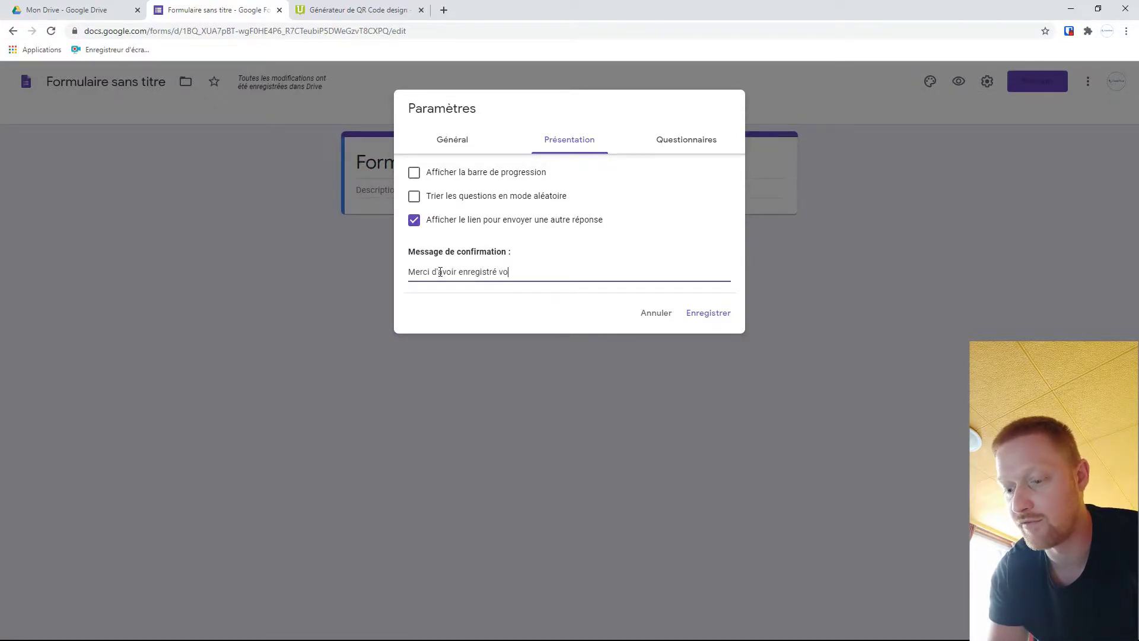
type("s données")
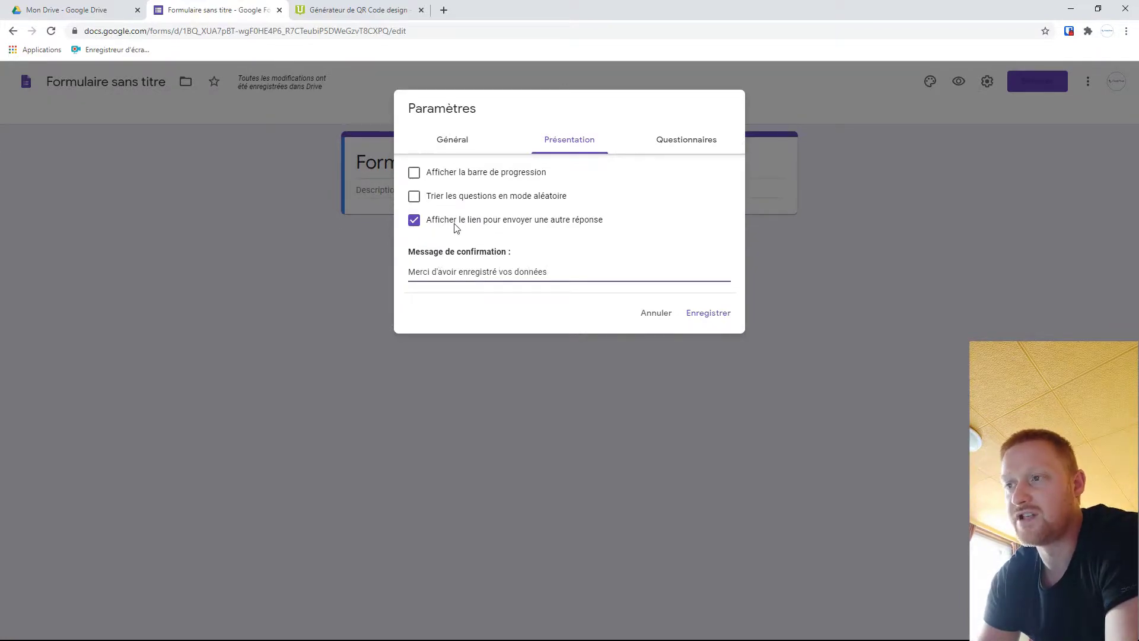
- Turn off the link for submitting another response, review the quiz options, and save the form settings
left_click(414, 220)
left_click(706, 147)
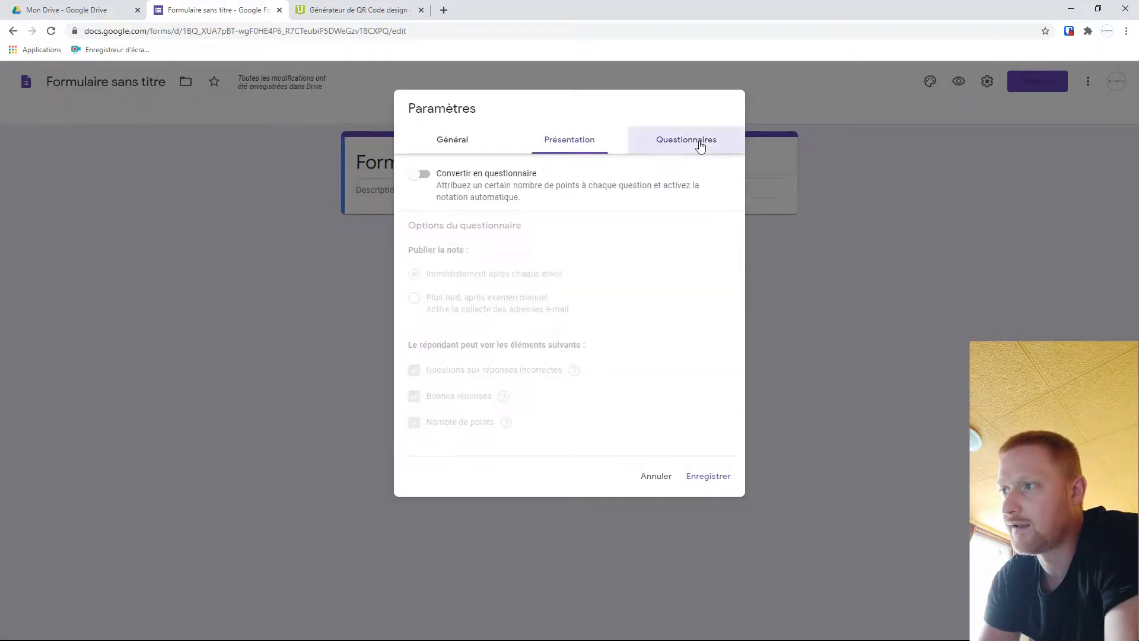
left_click(454, 144)
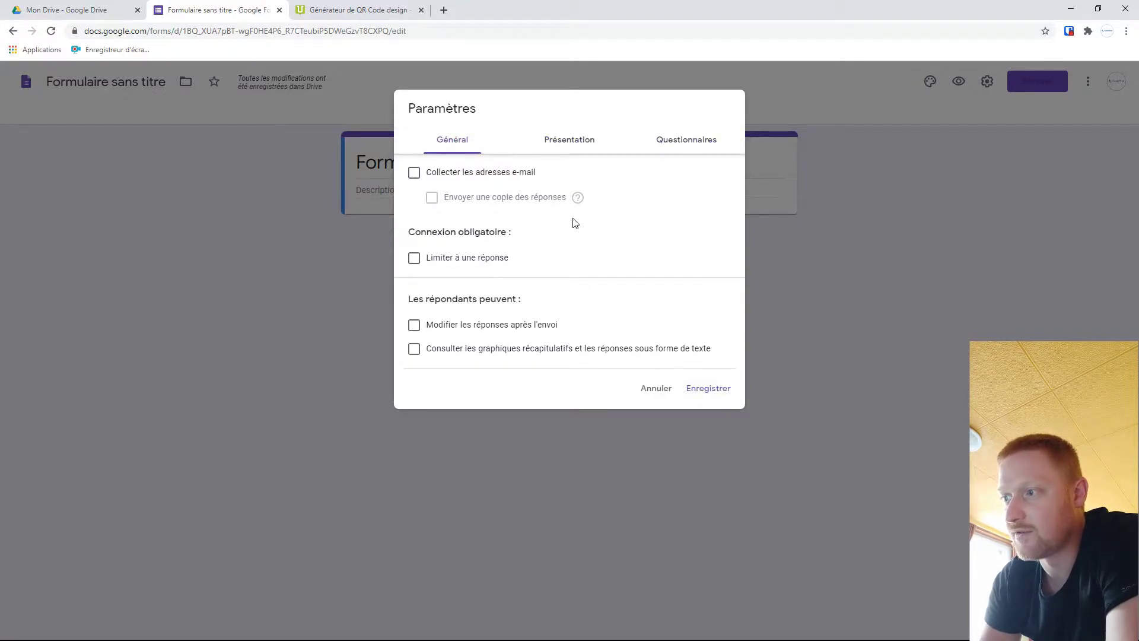
left_click(706, 389)
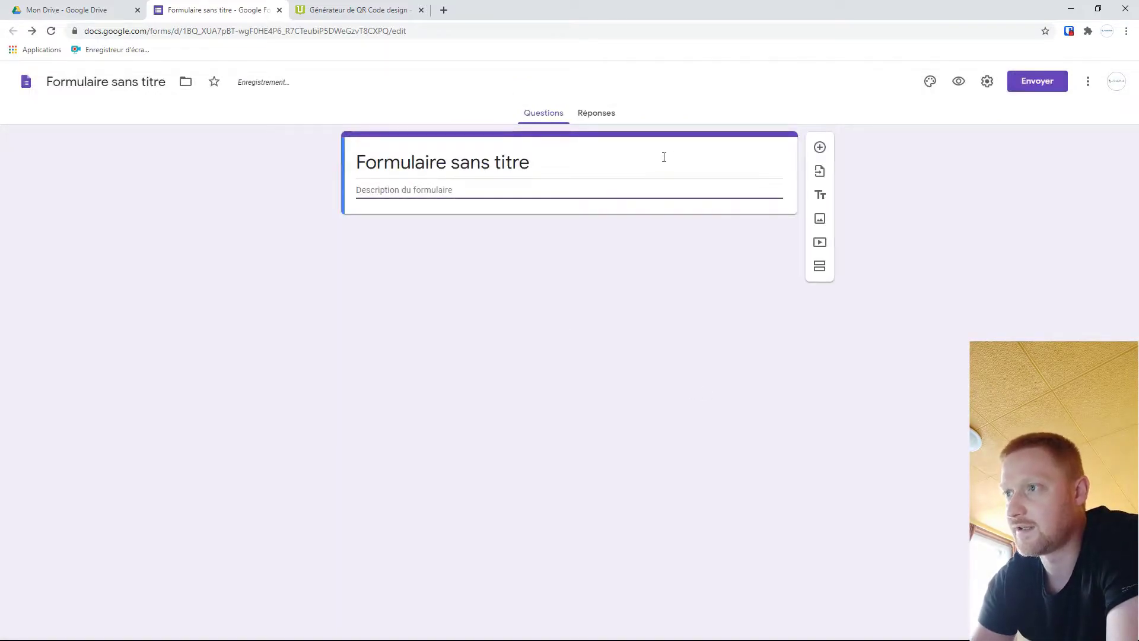
- Switch to Covid.txt in Notepad++ and copy the heading "COVID-19 - REGISTRE DES CLIENTS DE L'HORECA"
left_click(525, 164)
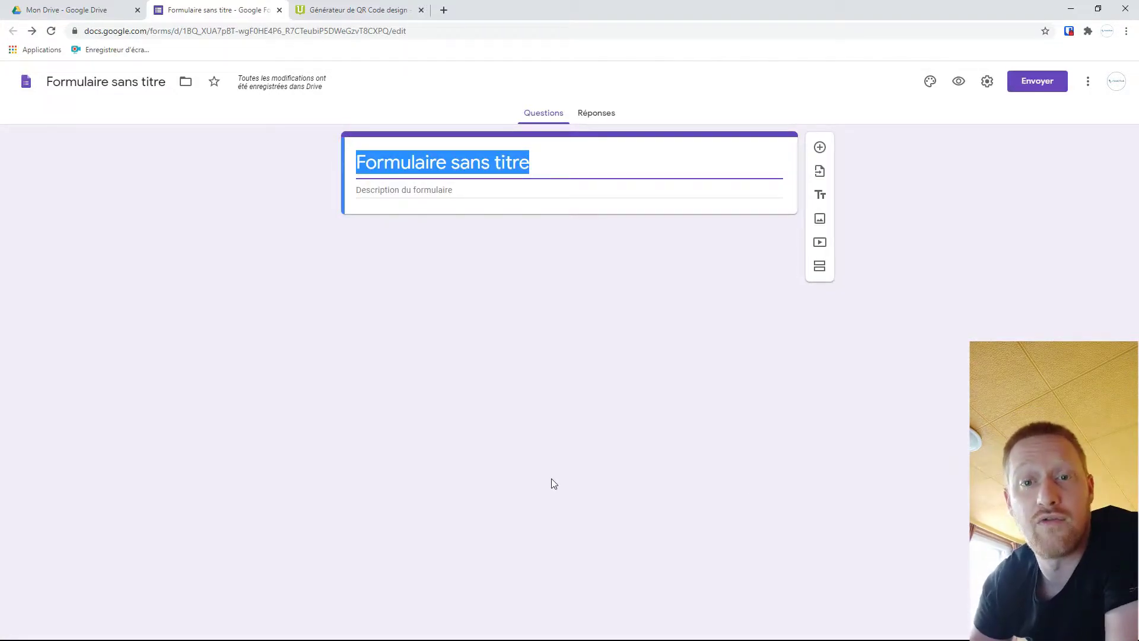
left_click(503, 335)
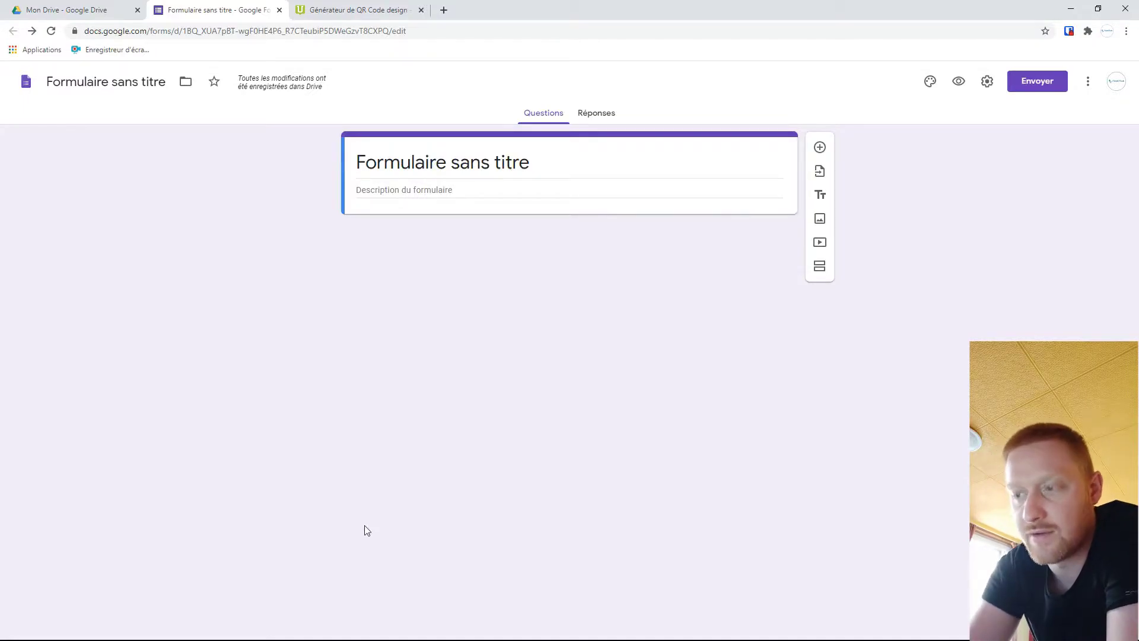
key("alt+Tab")
key("alt+Tab")
key("alt+Tab")
key("alt+Tab")
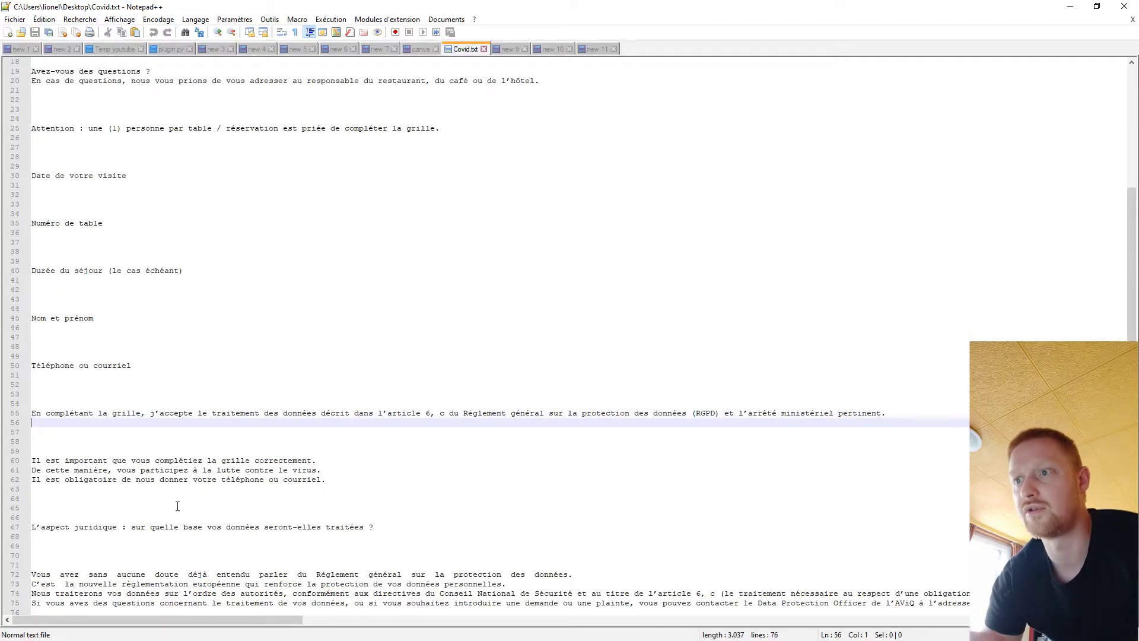
left_click(140, 72)
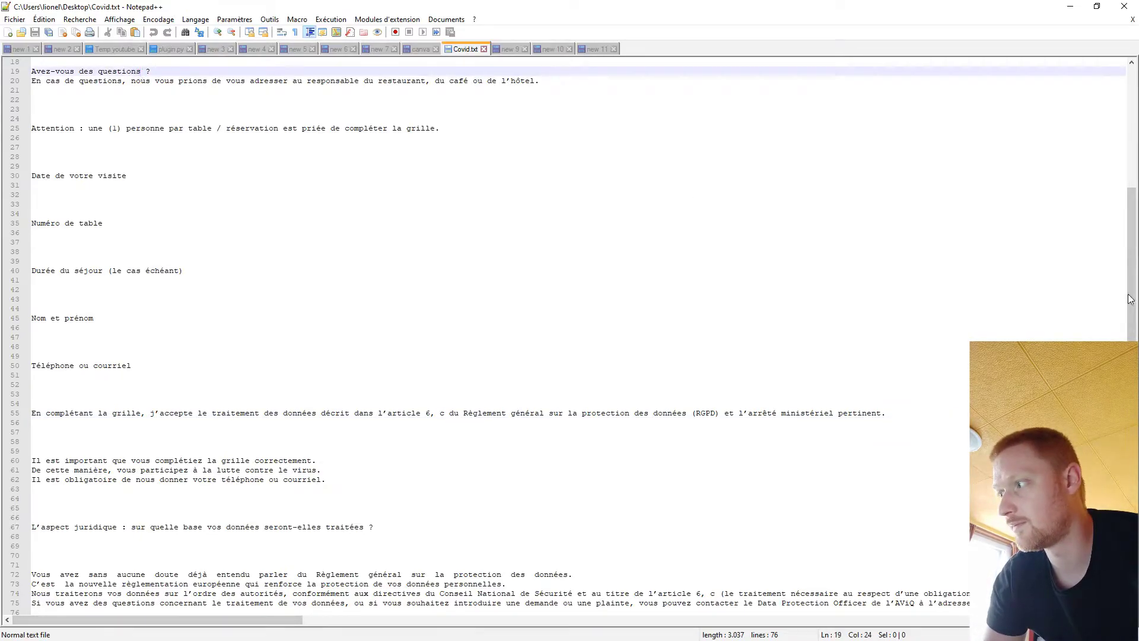
scroll(103, 125, "up", 6)
left_click_drag(103, 126, 45, 57)
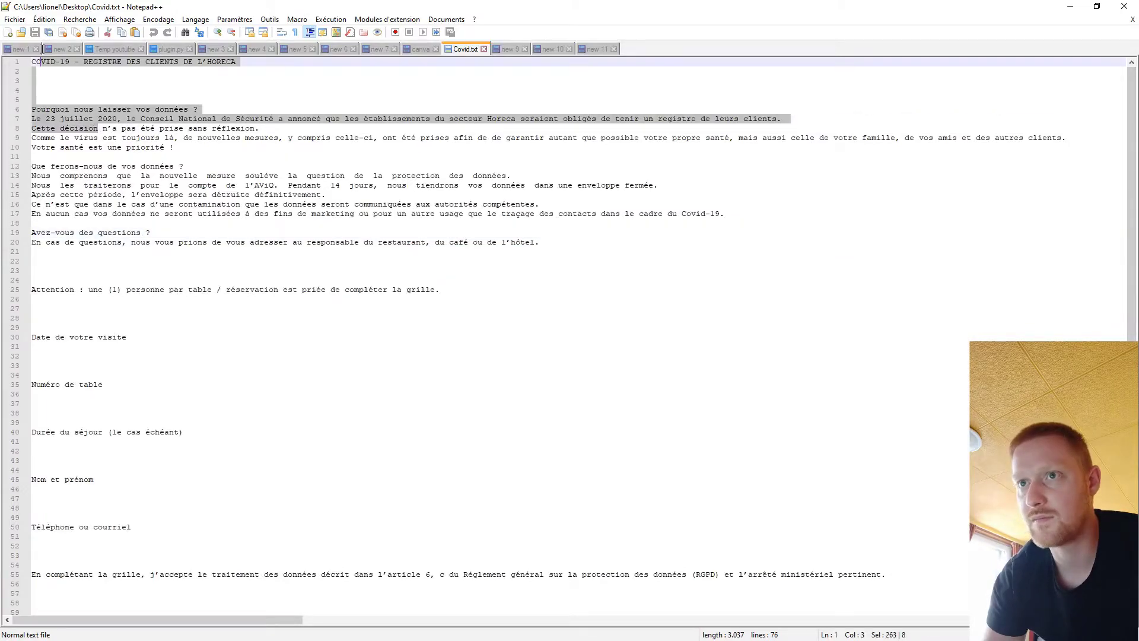
left_click(70, 75)
triple_click(67, 64)
key("ctrl+c")
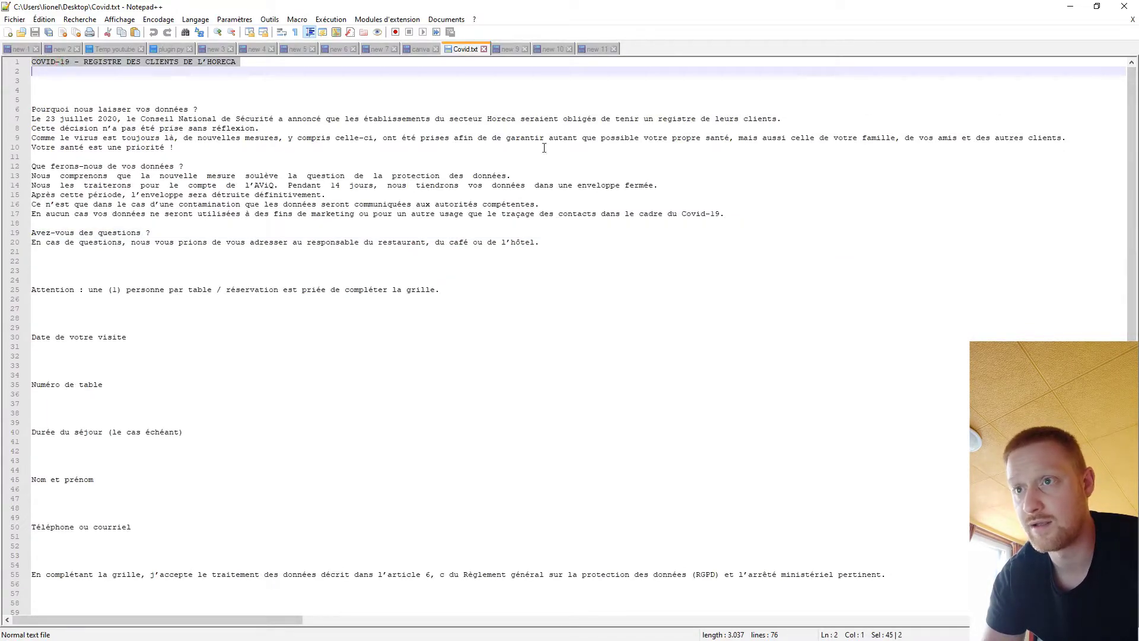
- Return to the form in Google Forms and replace its title with the copied heading
left_click(1070, 7)
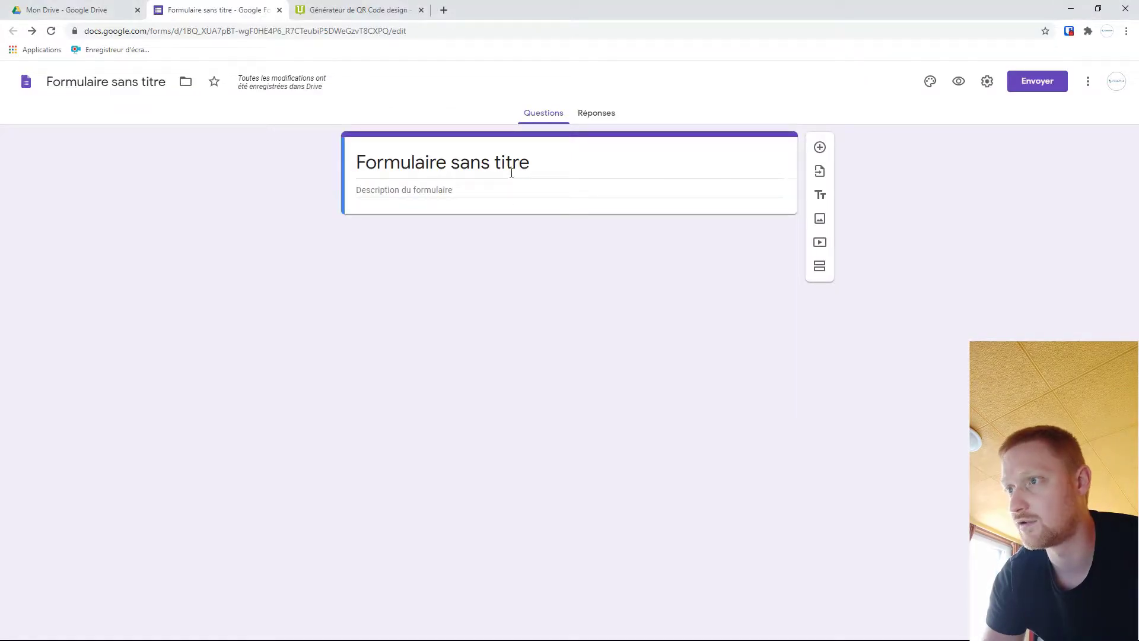
left_click(514, 169)
key("ctrl+v")
- Copy the "Pourquoi nous laisser vos données ?" section from Covid.txt into the form description and add a blank line after it
left_click(464, 202)
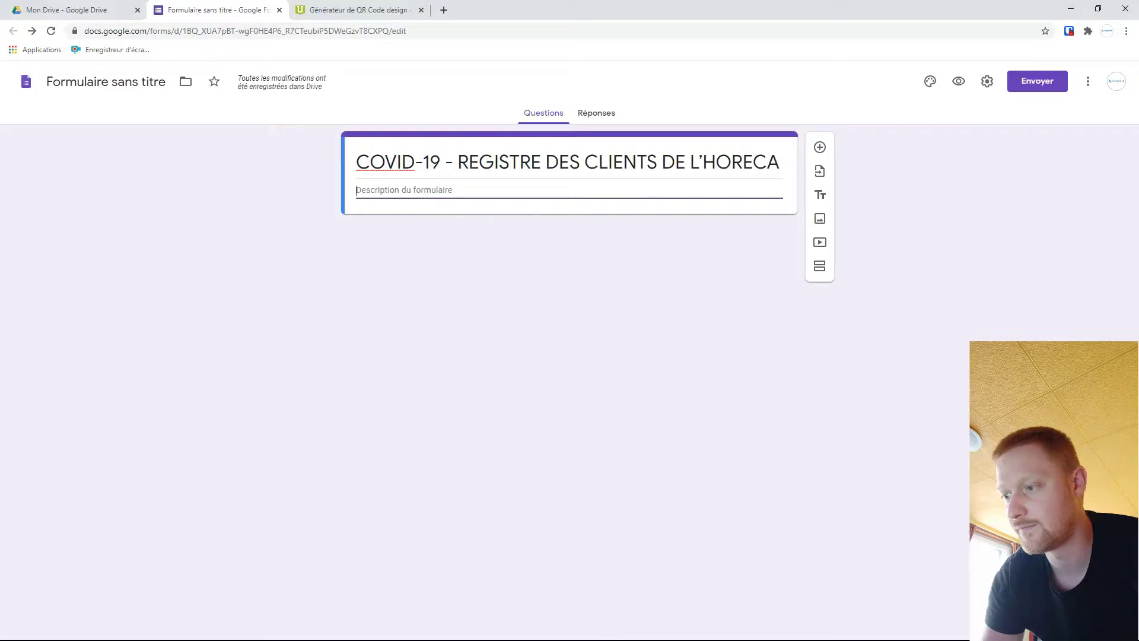
key("alt+Tab")
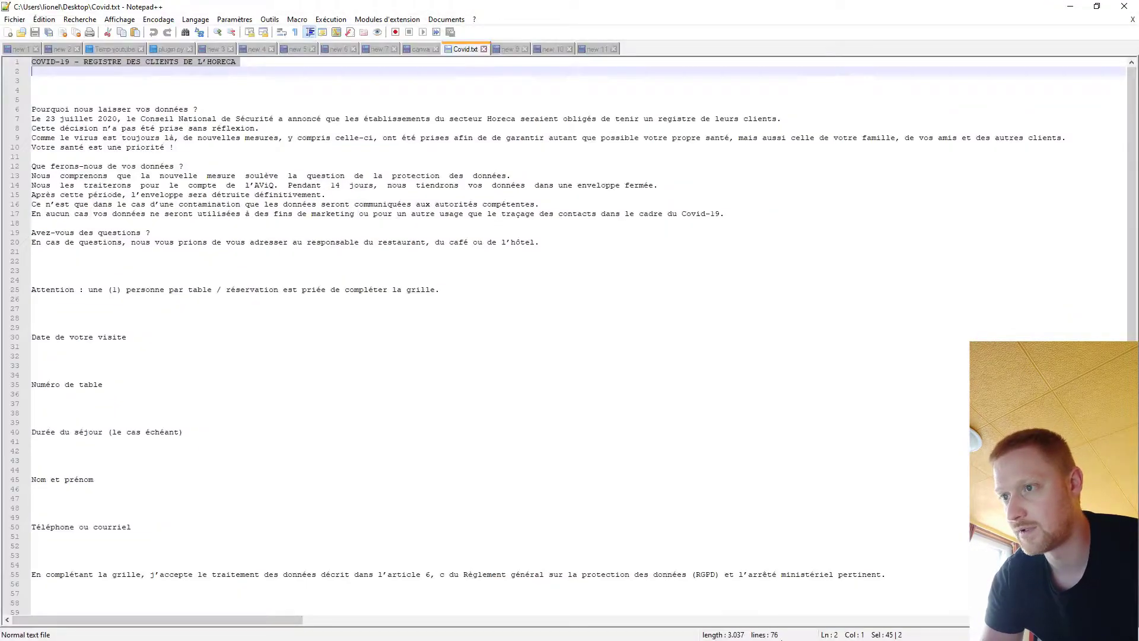
left_click_drag(31, 109, 191, 147)
key("ctrl+c")
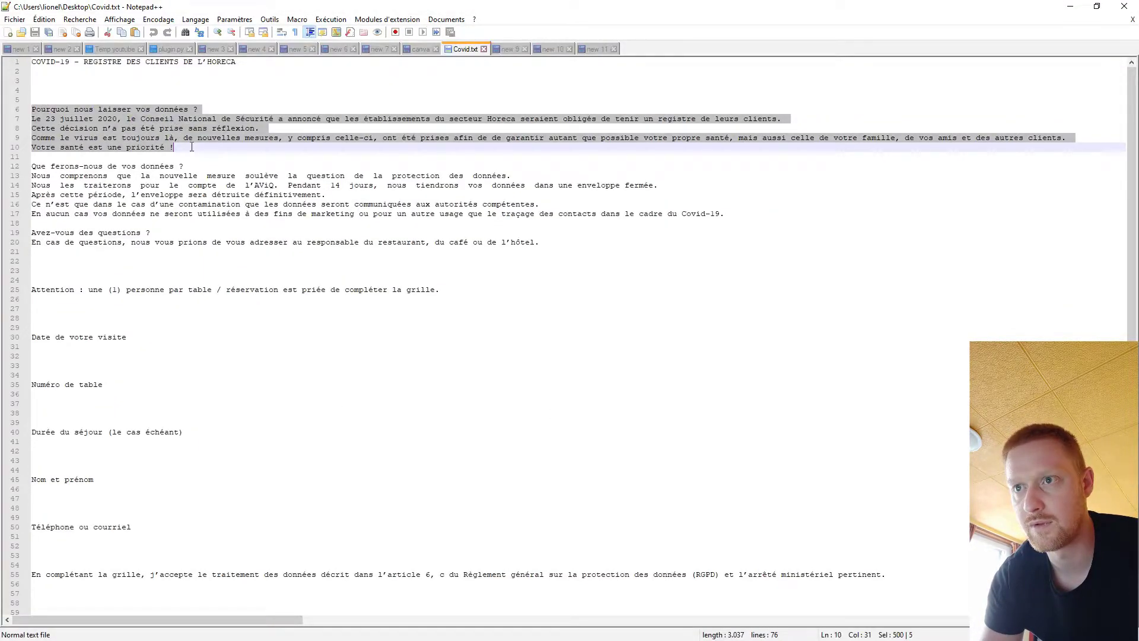
key("alt+Tab")
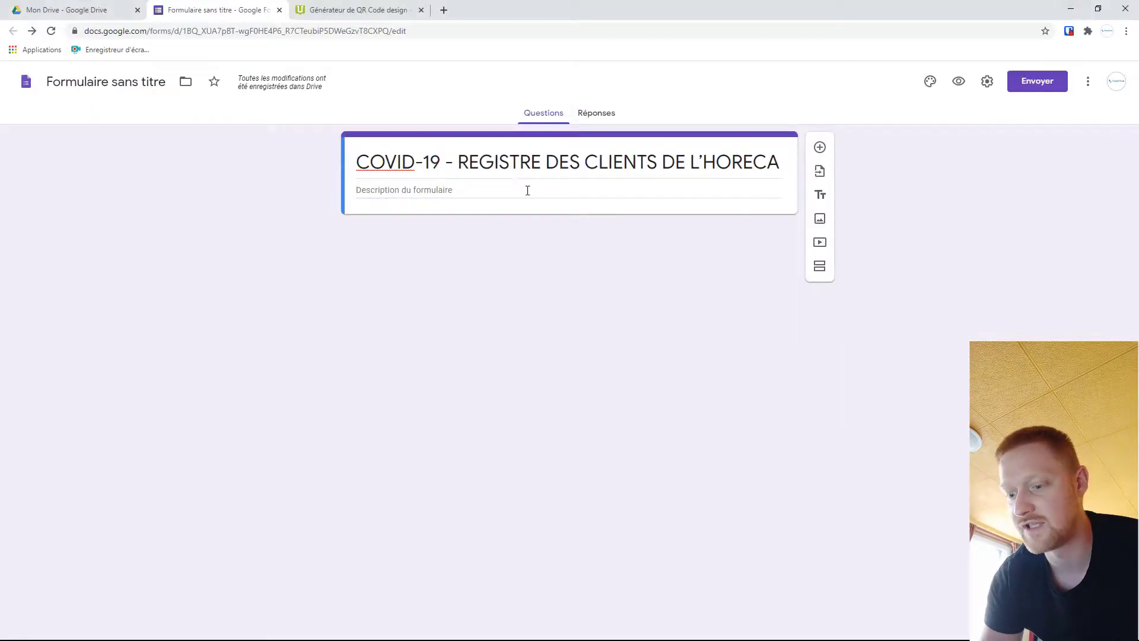
left_click(517, 196)
key("ctrl+v")
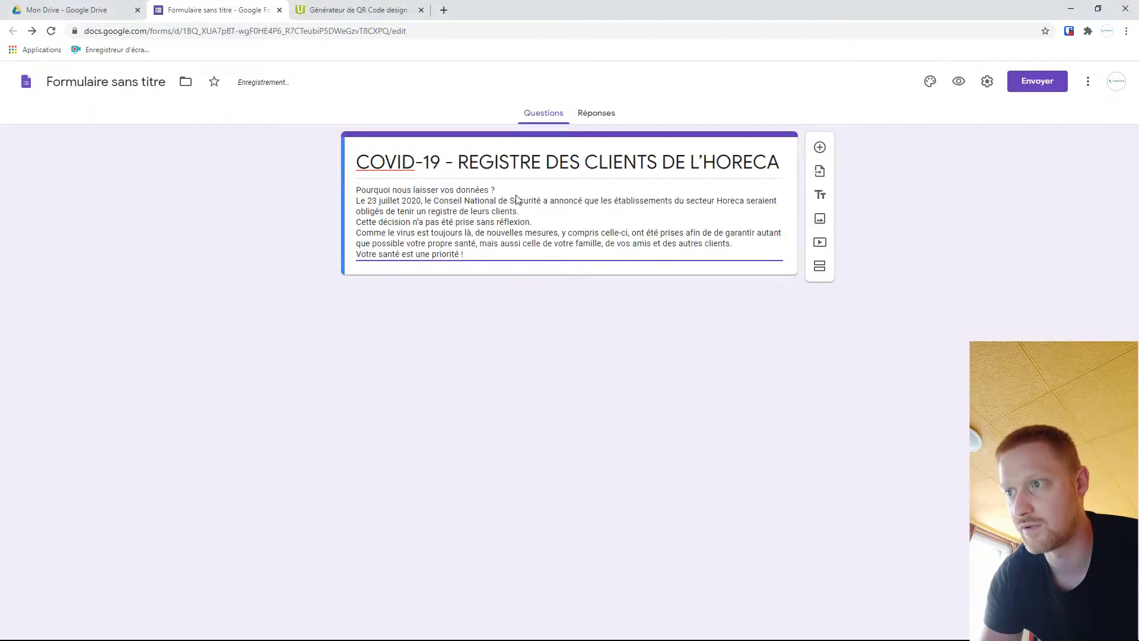
key("Return")
key("Return")
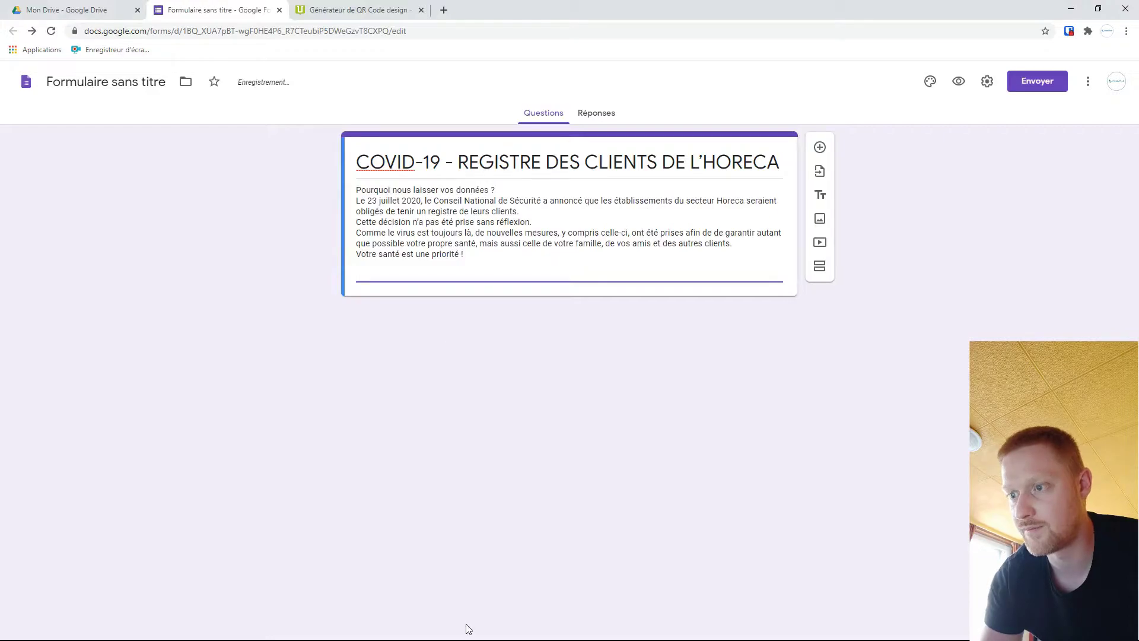
- Append Covid.txt's text from "Que ferons-nous de vos données ?" through the "Attention" line to the description, and reduce the blank space above "Attention"
key("alt+Tab")
left_click_drag(729, 215, 27, 168)
left_click_drag(540, 243, 2, 171)
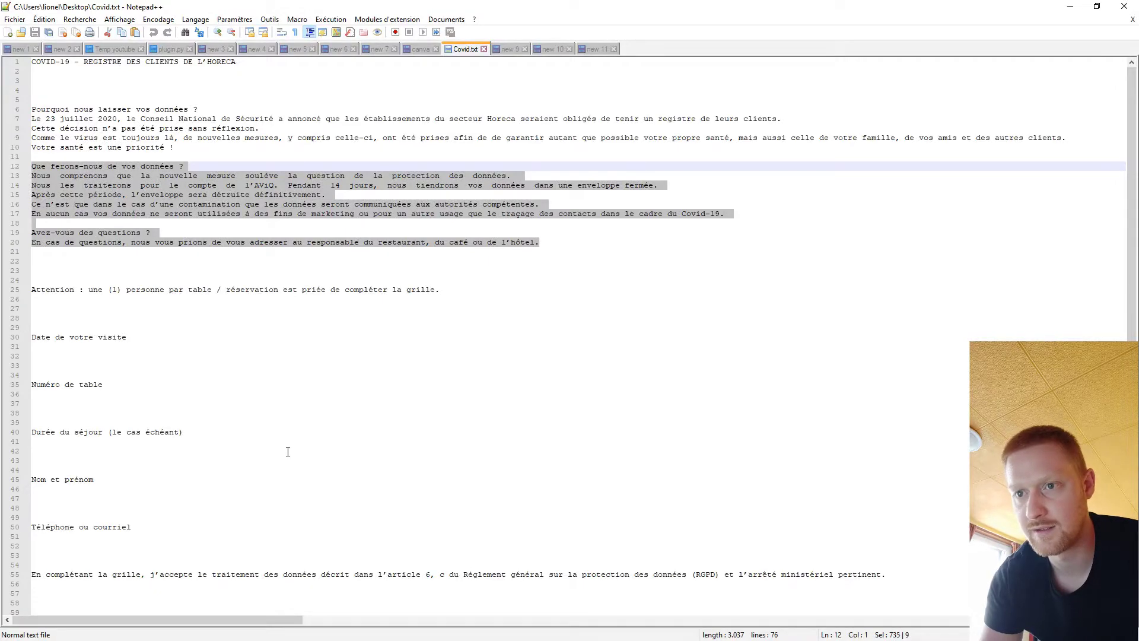
left_click_drag(443, 290, 3, 169)
key("ctrl+c")
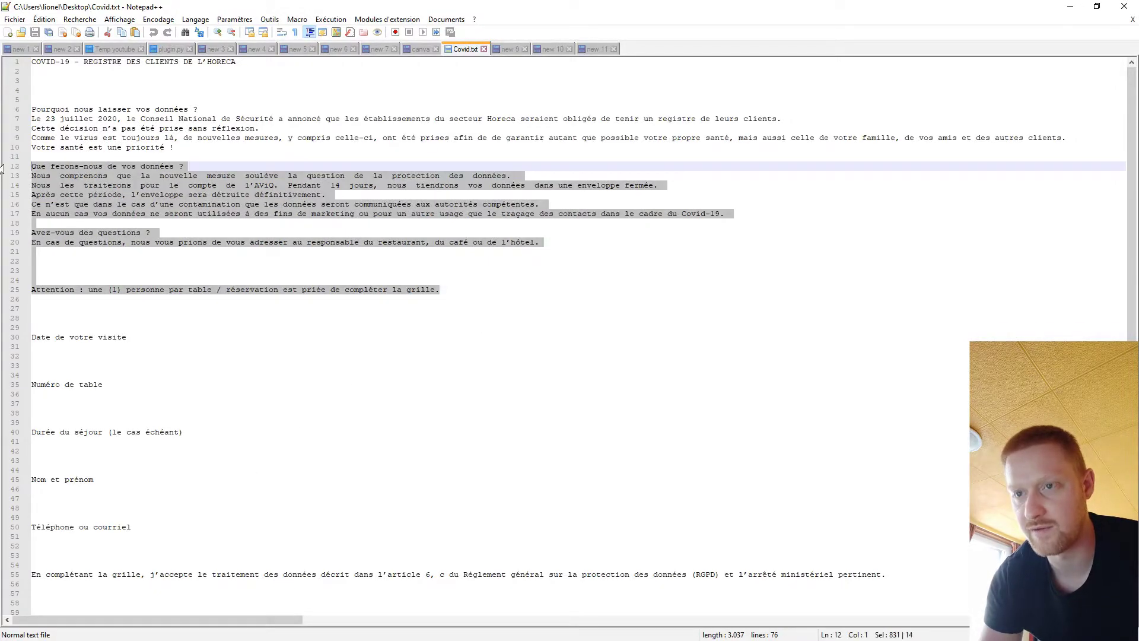
left_click(181, 617)
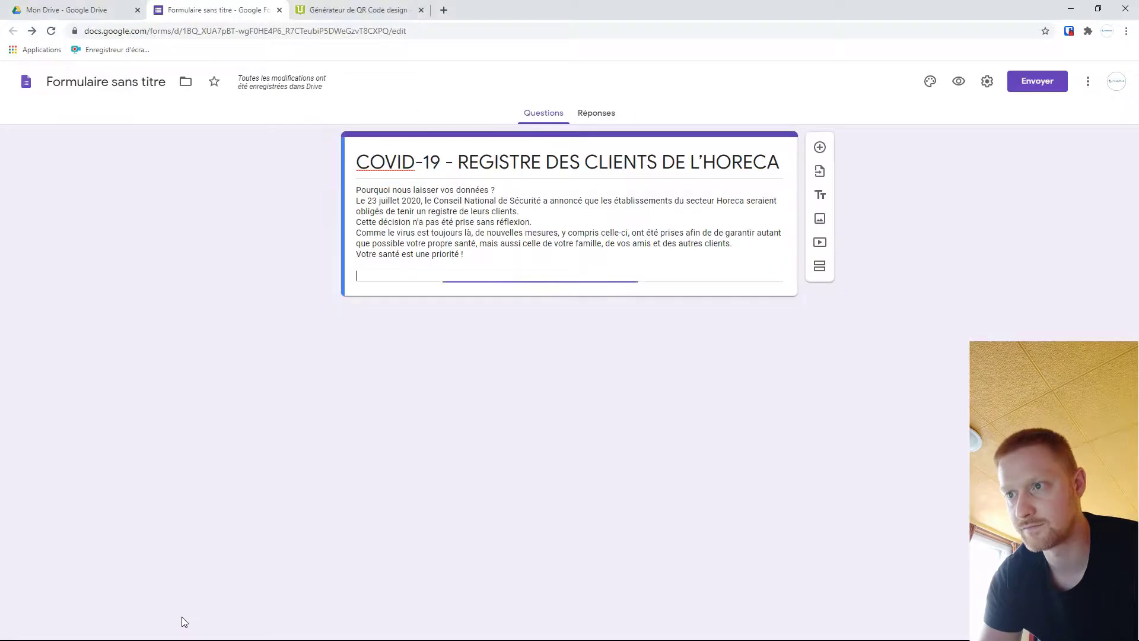
key("ctrl+v")
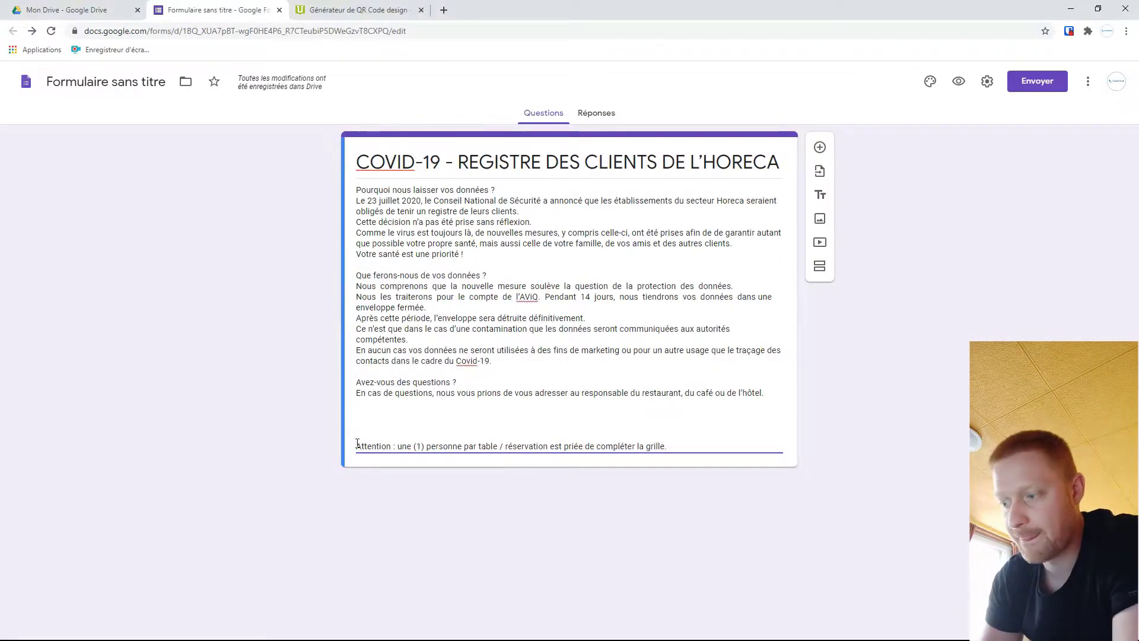
key("ctrl+a")
left_click(879, 468)
- Rename the form file to match its title, "COVID-19 - REGISTRE DES CLIENTS DE L'HORECA"
triple_click(399, 162)
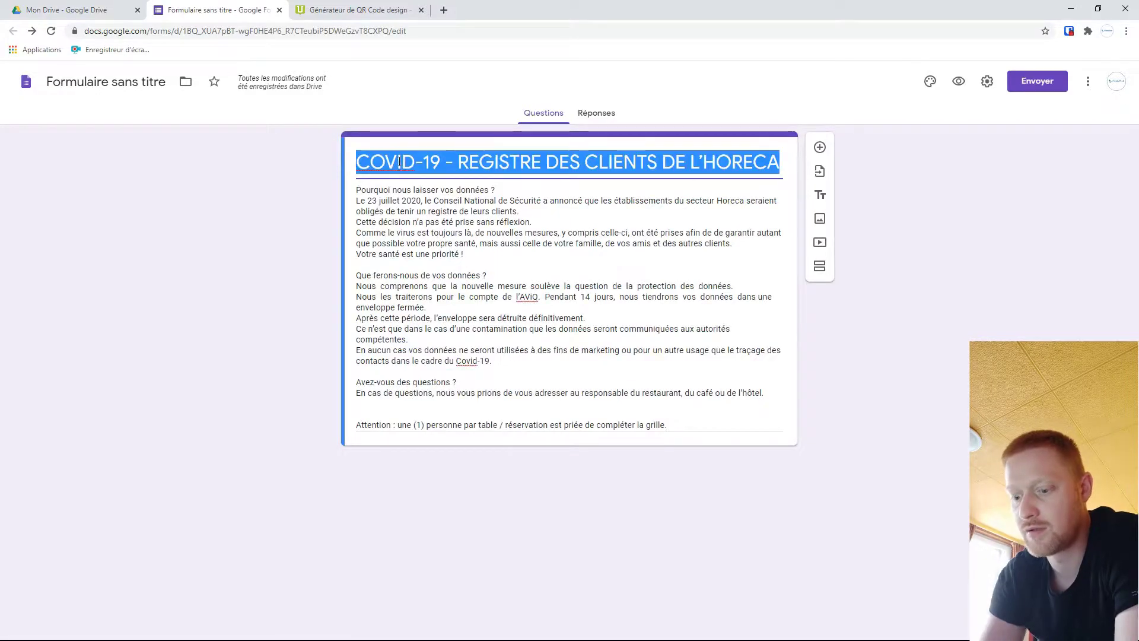
left_click(139, 76)
left_click(177, 225)
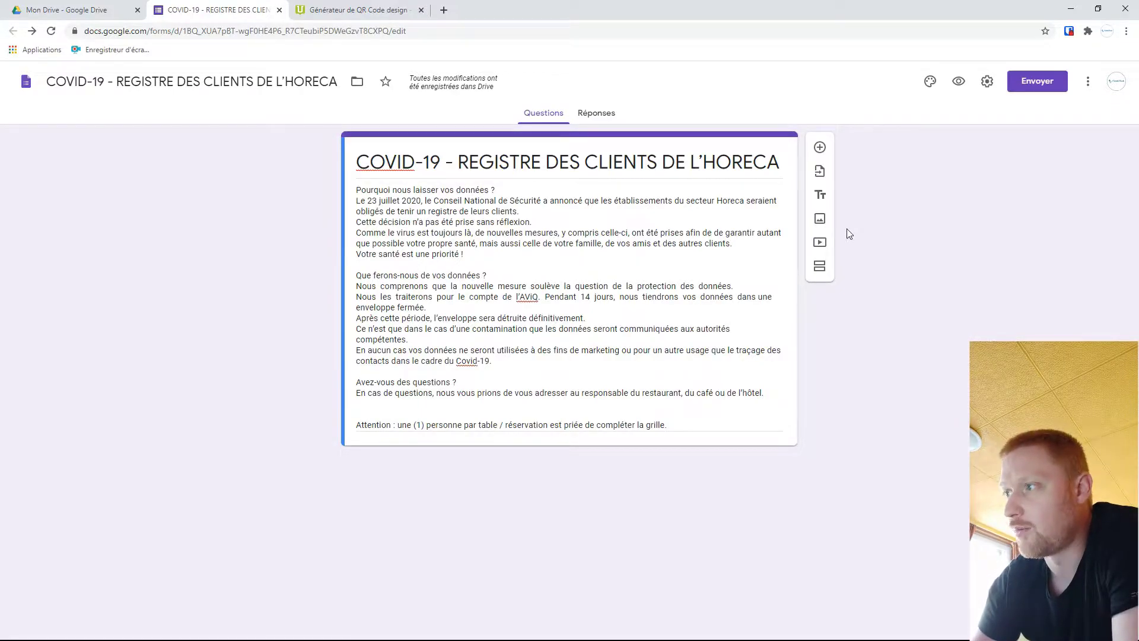
- Add a question titled "Date de votre visite", copied from Covid.txt, and set its answer type to Date
left_click(819, 149)
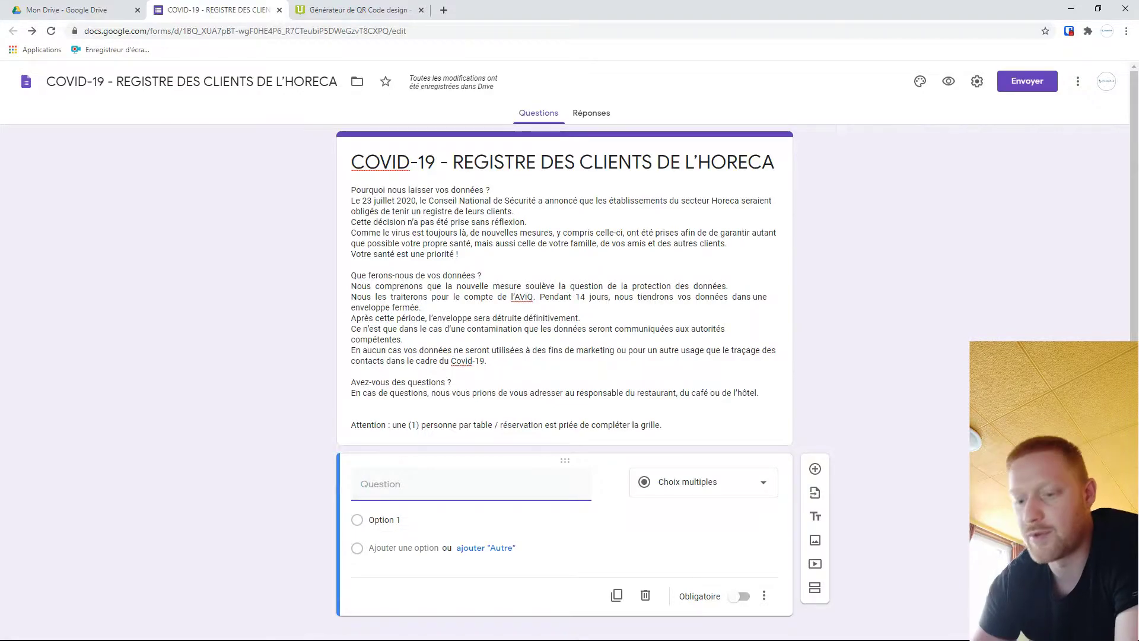
key("alt+Tab")
left_click_drag(131, 336, 32, 336)
key("ctrl+c")
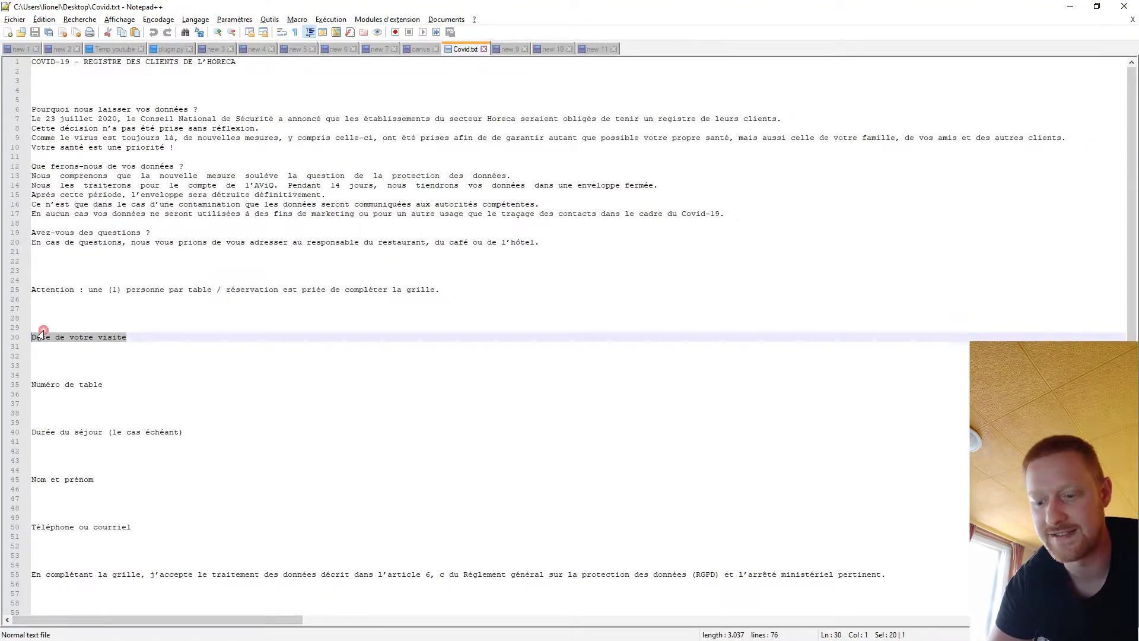
key("alt+Tab")
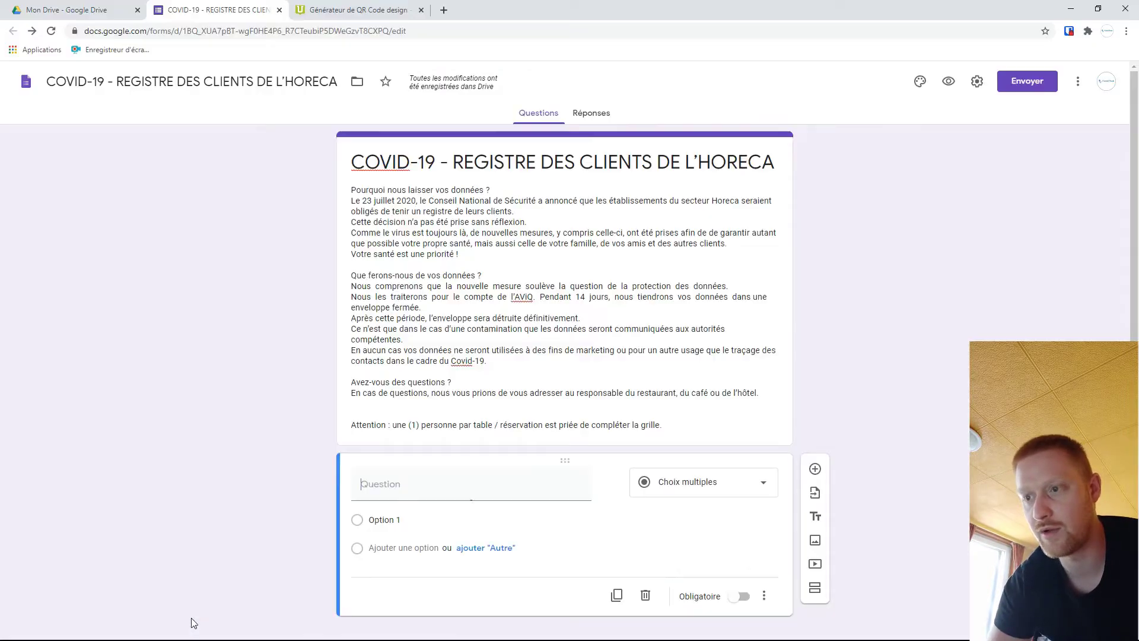
key("ctrl+v")
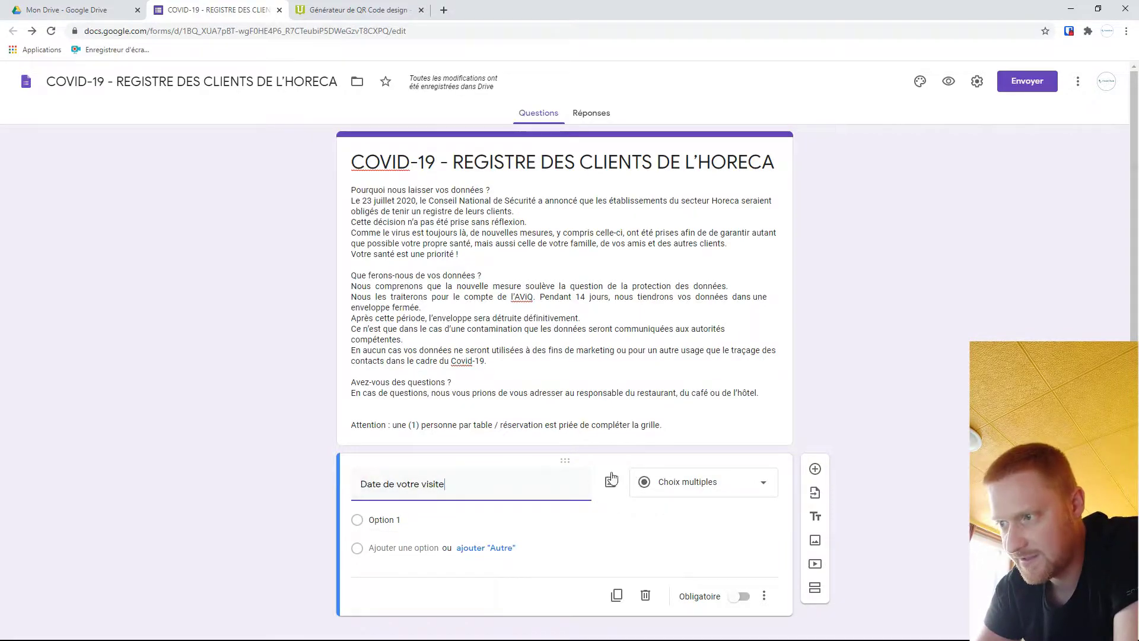
left_click(674, 486)
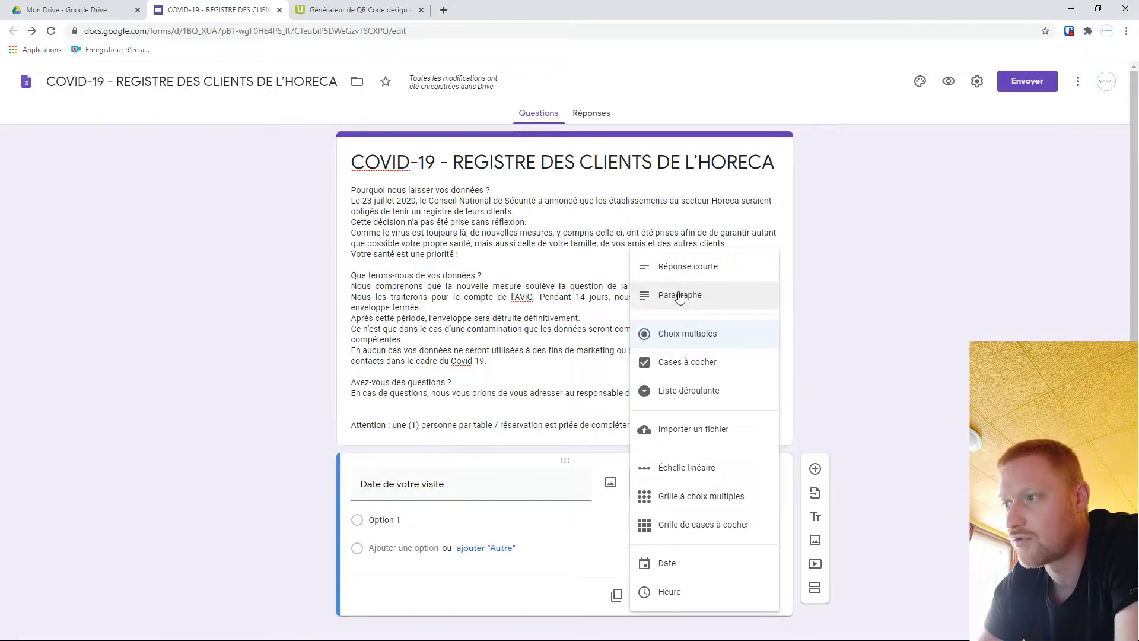
left_click(675, 567)
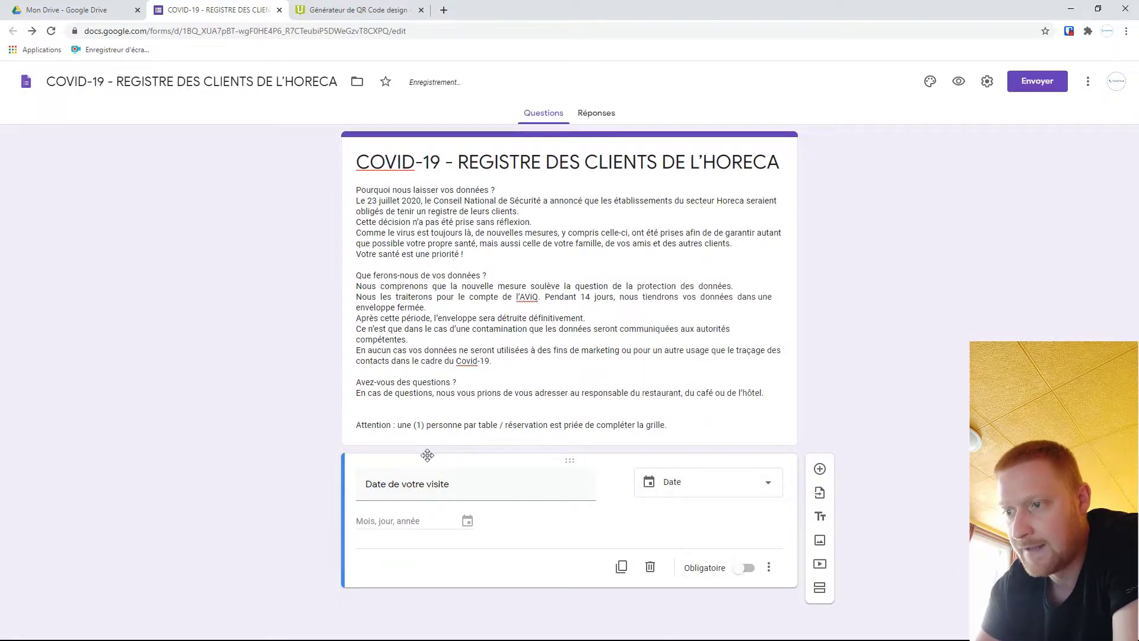
left_click(706, 492)
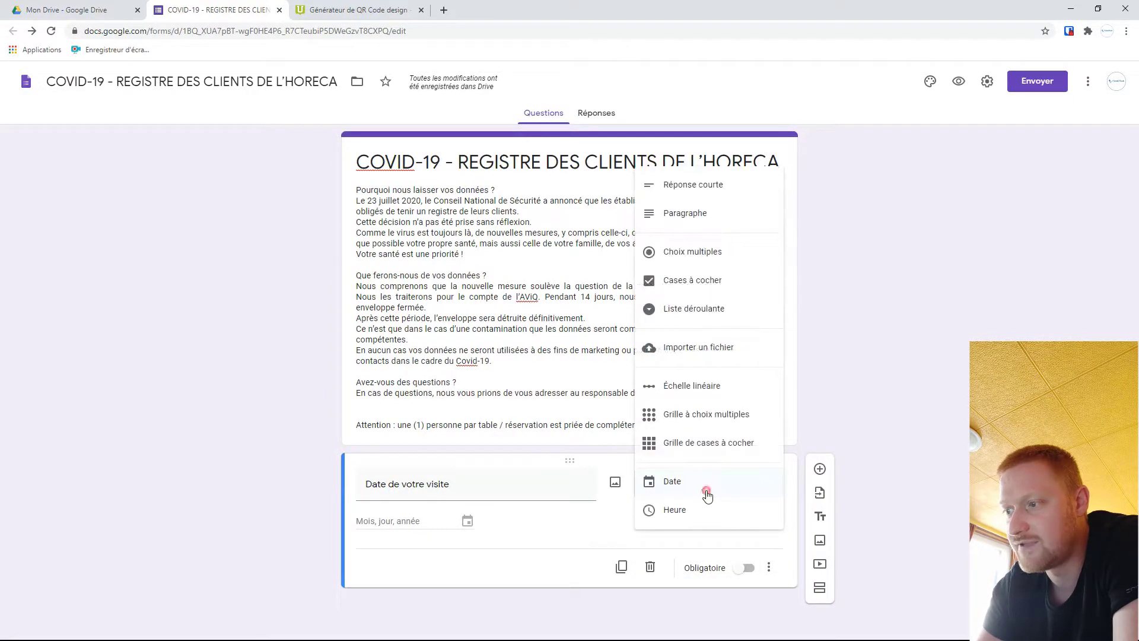
left_click(676, 508)
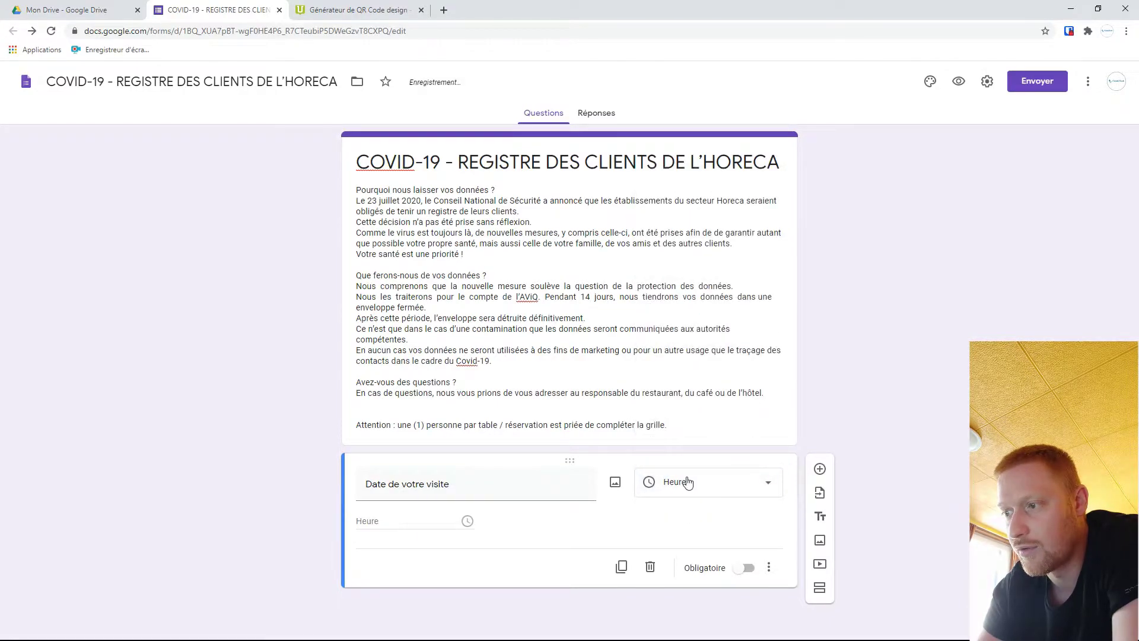
left_click(687, 481)
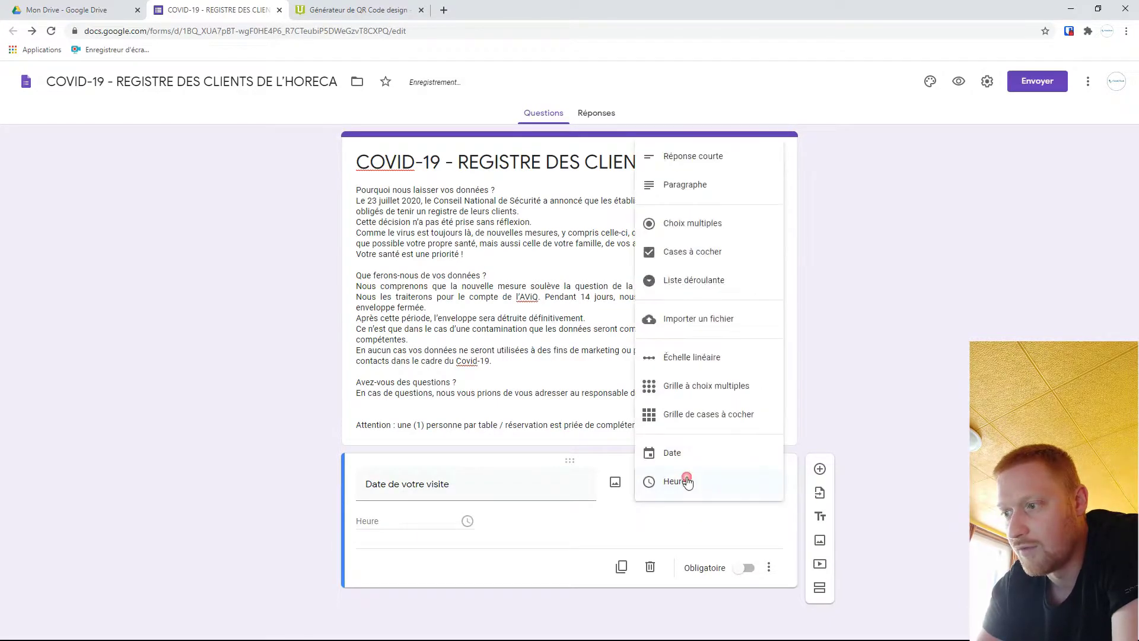
left_click(663, 456)
- Include the time in the answer to the "Date de votre visite" question
left_click(760, 565)
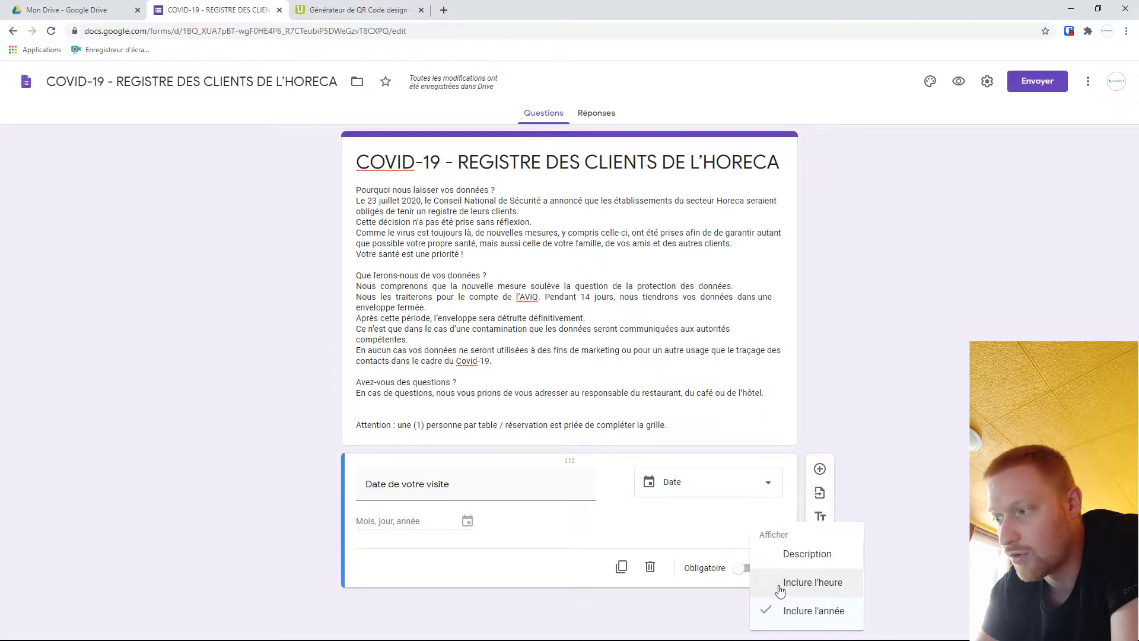
left_click(780, 587)
left_click(448, 546)
left_click(463, 547)
left_click(428, 515)
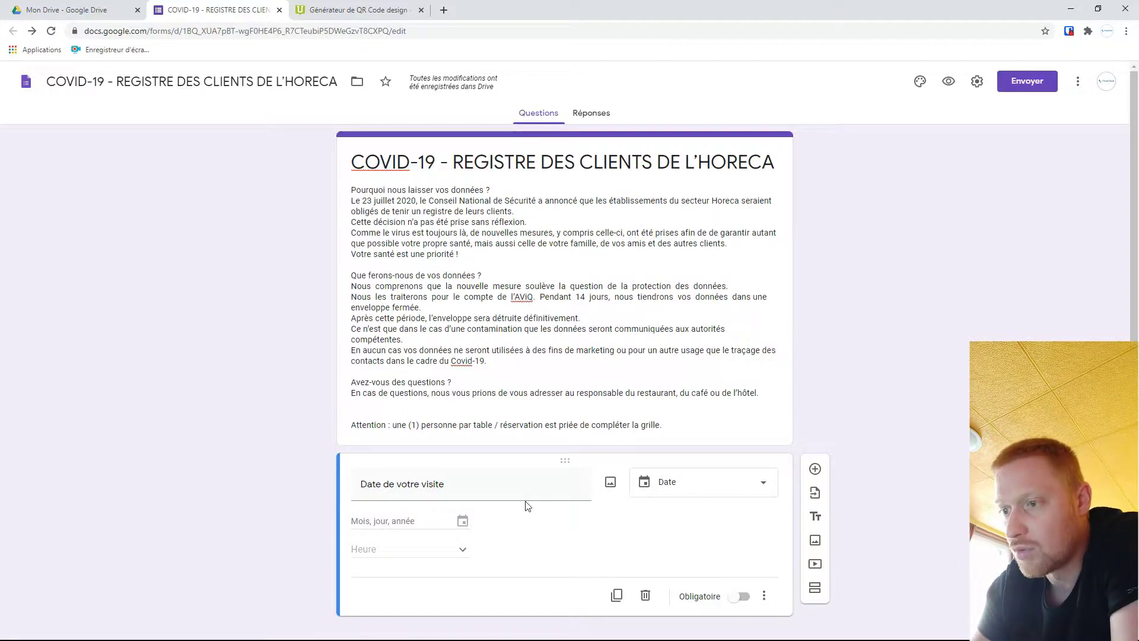
- Add a question titled "Numéro de table", copied from Covid.txt, with the answer type Réponse courte
scroll(949, 439, "down", 1)
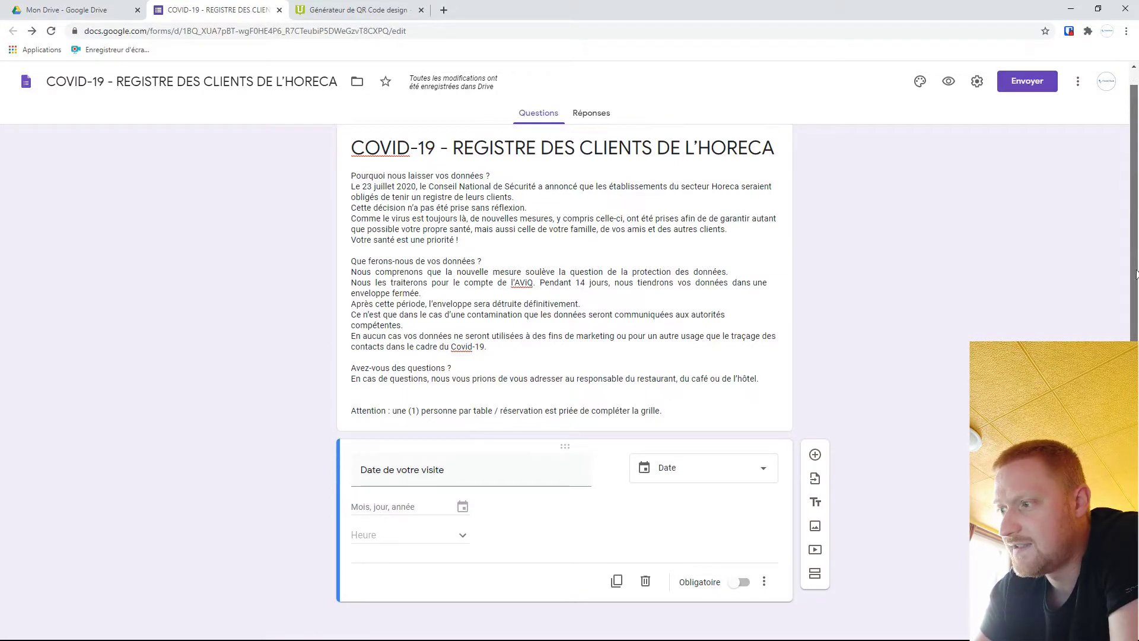
left_click(814, 455)
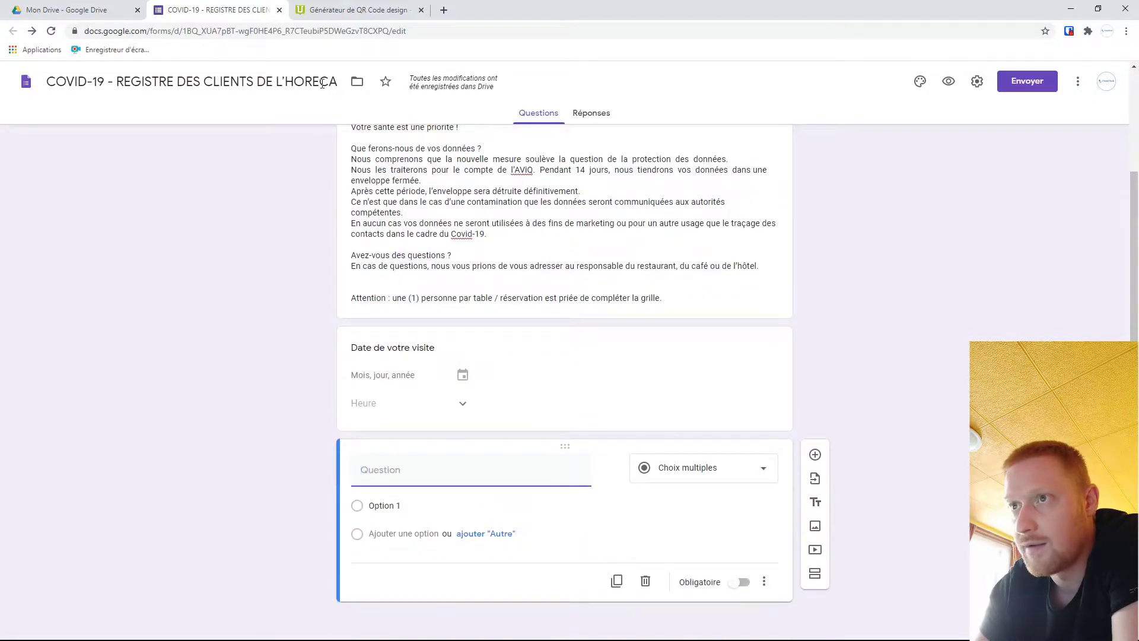
key("alt+Tab")
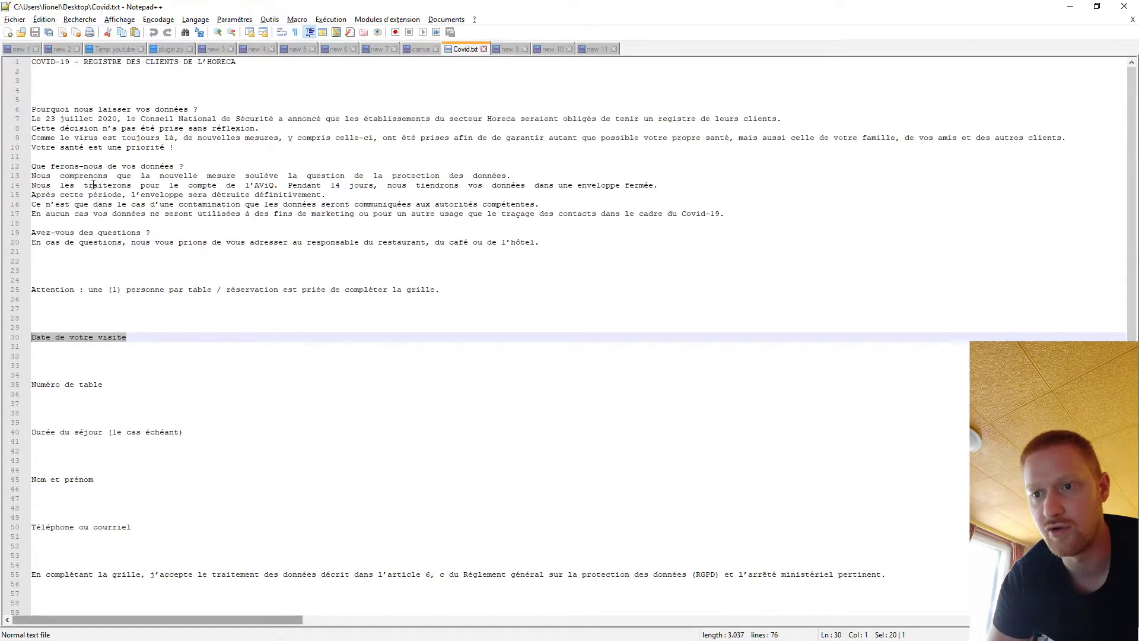
left_click_drag(112, 385, 36, 382)
key("ctrl+c")
key("alt+Tab")
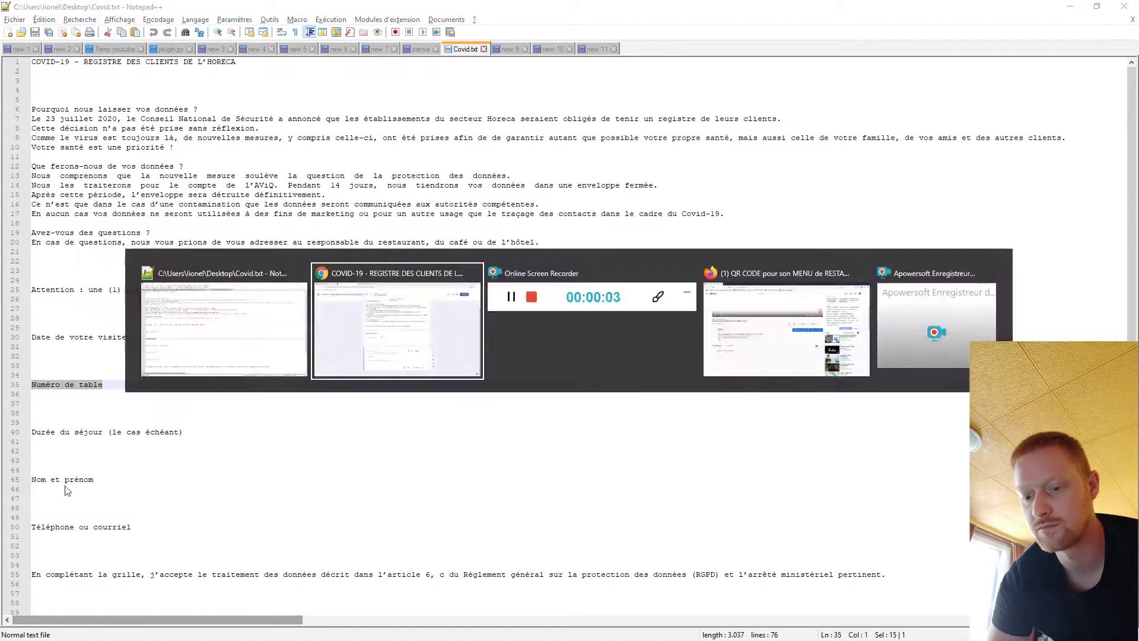
key("ctrl+v")
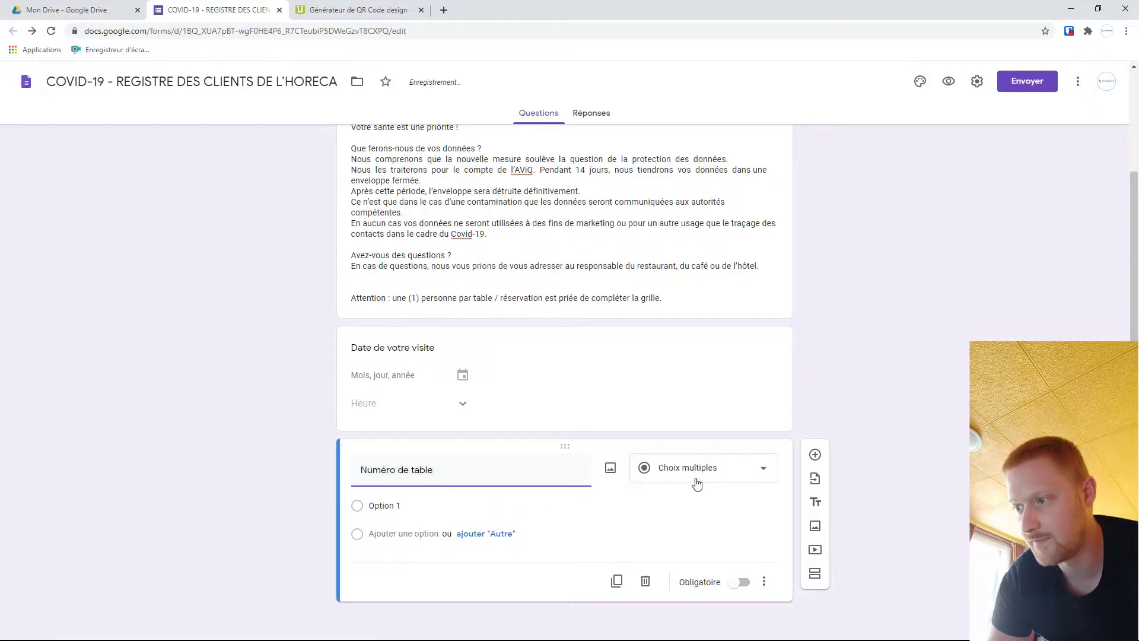
left_click(697, 482)
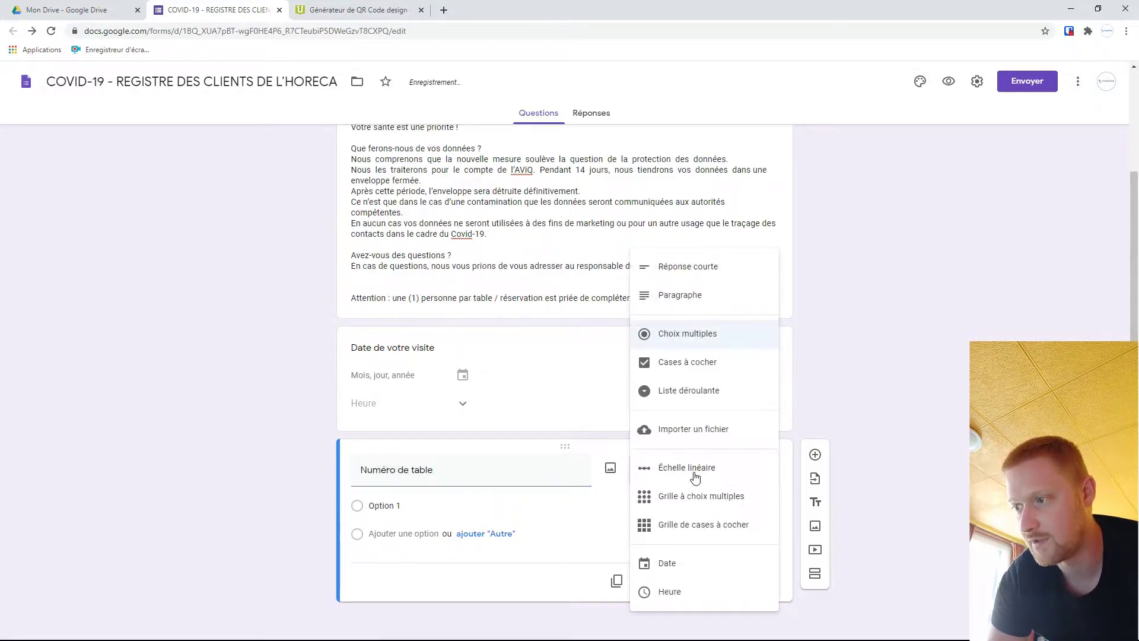
left_click(713, 274)
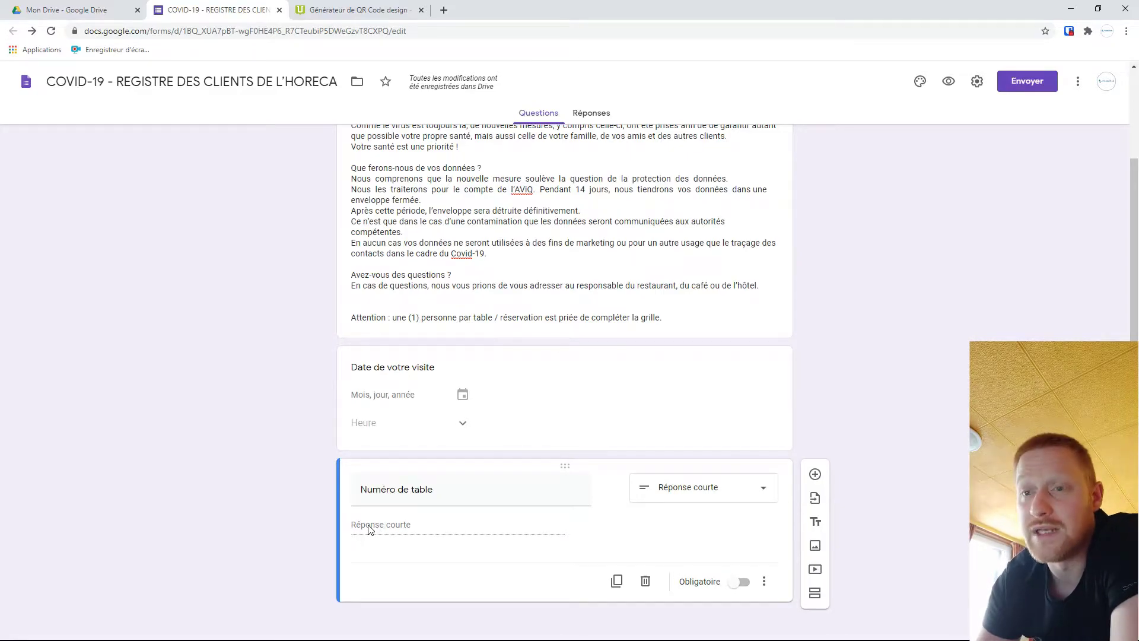
- Add a third question and title it "Durée du séjour (le cas échéant)", copied from Covid.txt
left_click(816, 474)
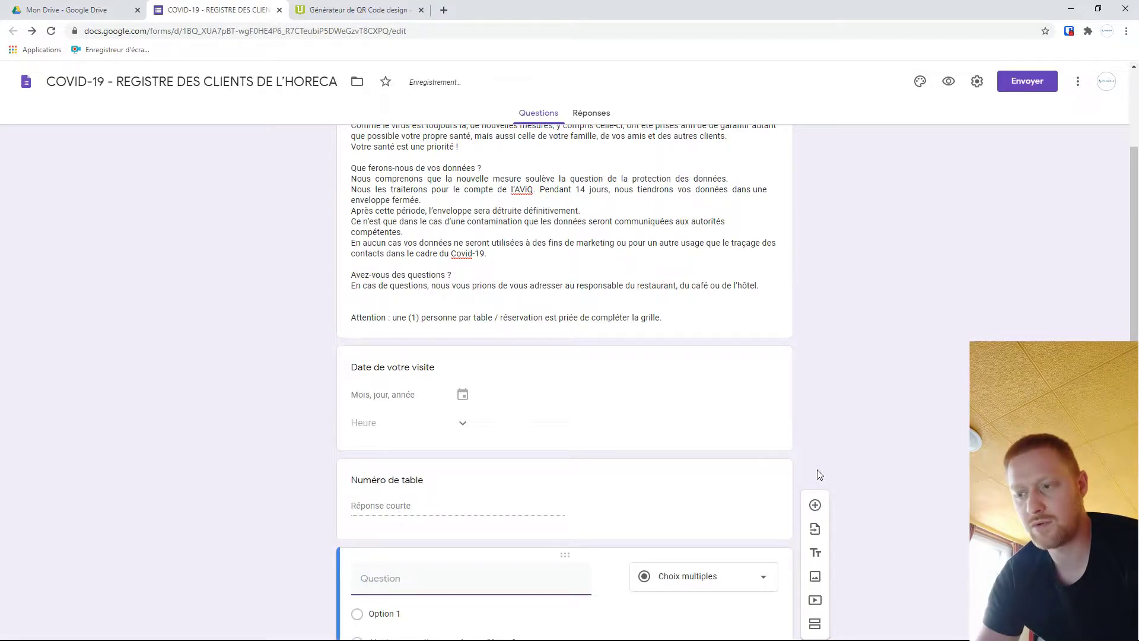
key("alt+Tab")
left_click_drag(195, 438, 32, 426)
key("ctrl+c")
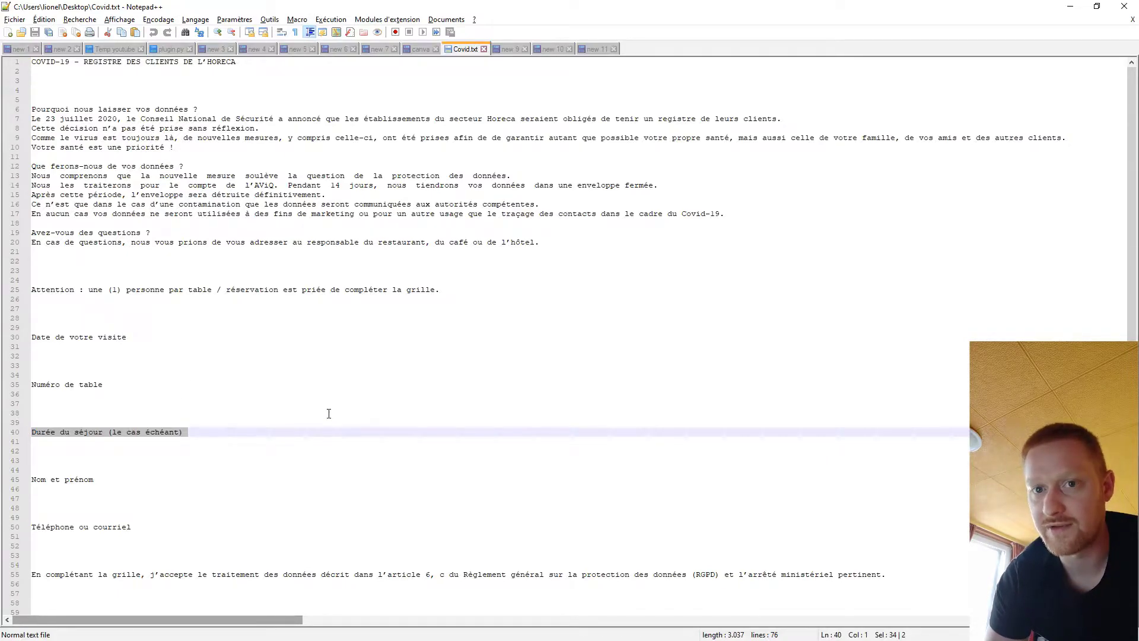
key("alt+Tab")
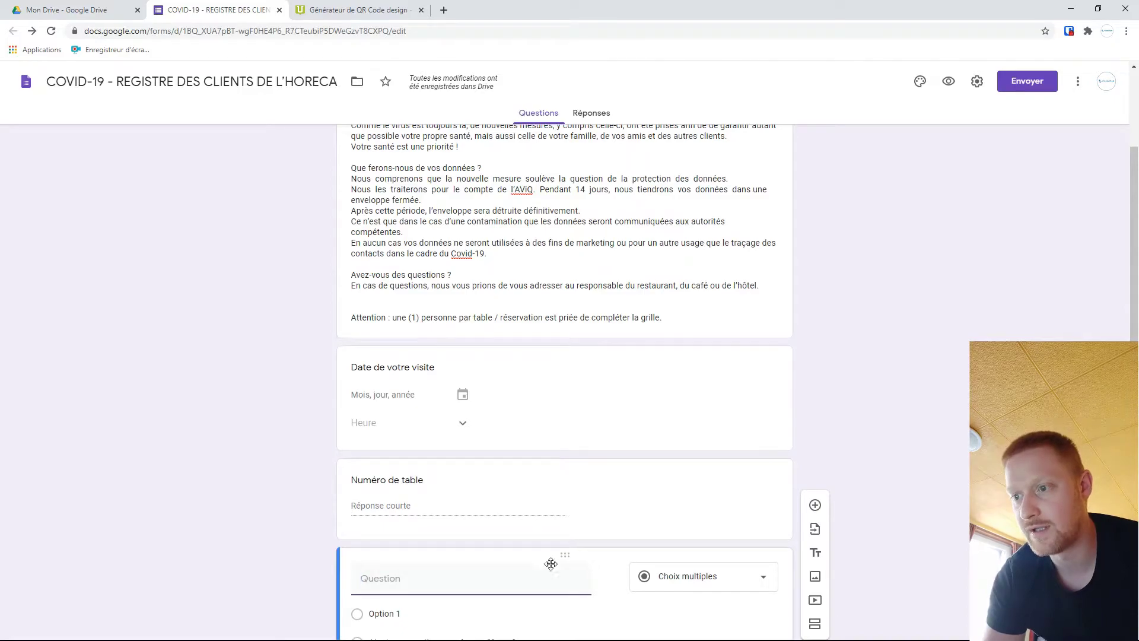
key("ctrl+v")
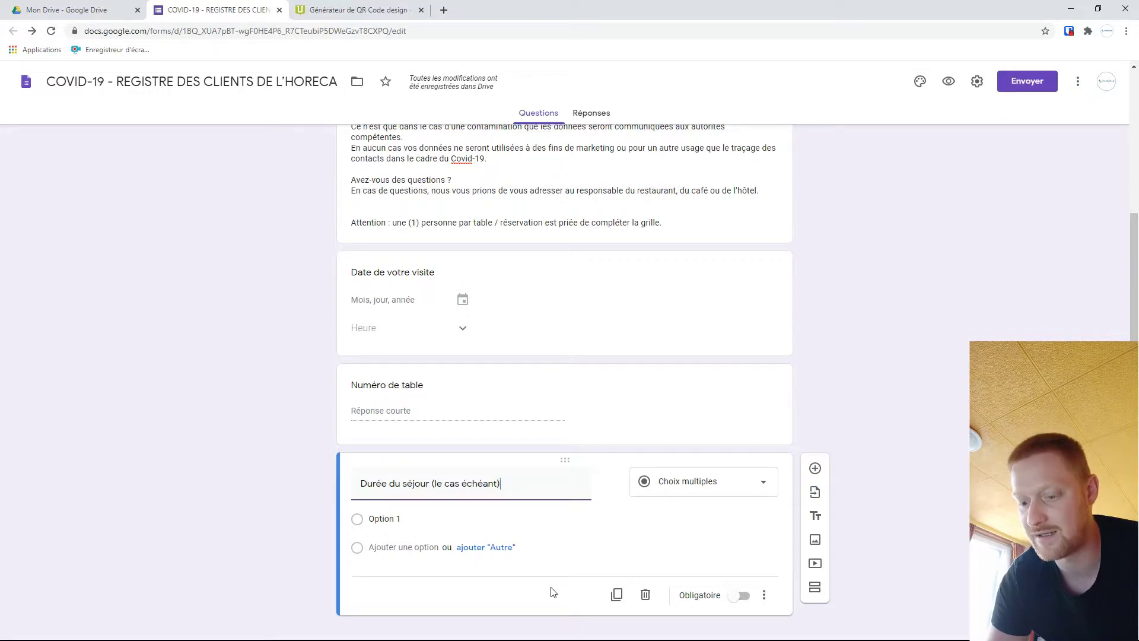
- Add a blank fourth question and set the "Durée du séjour (le cas échéant)" question's answer type to Réponse courte
left_click(813, 469)
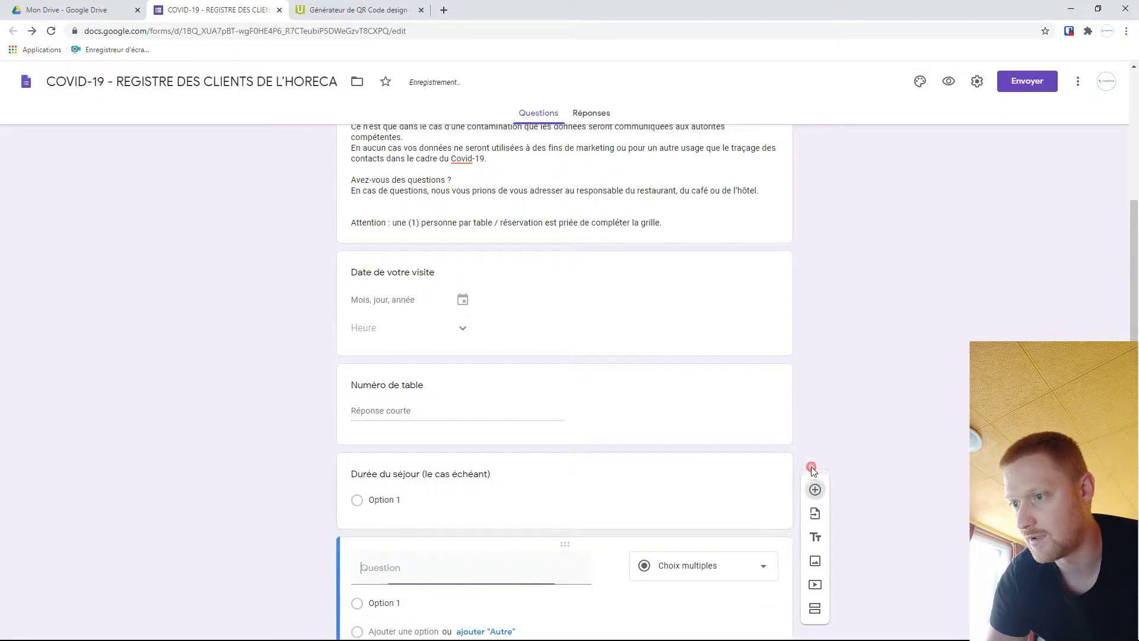
left_click(655, 474)
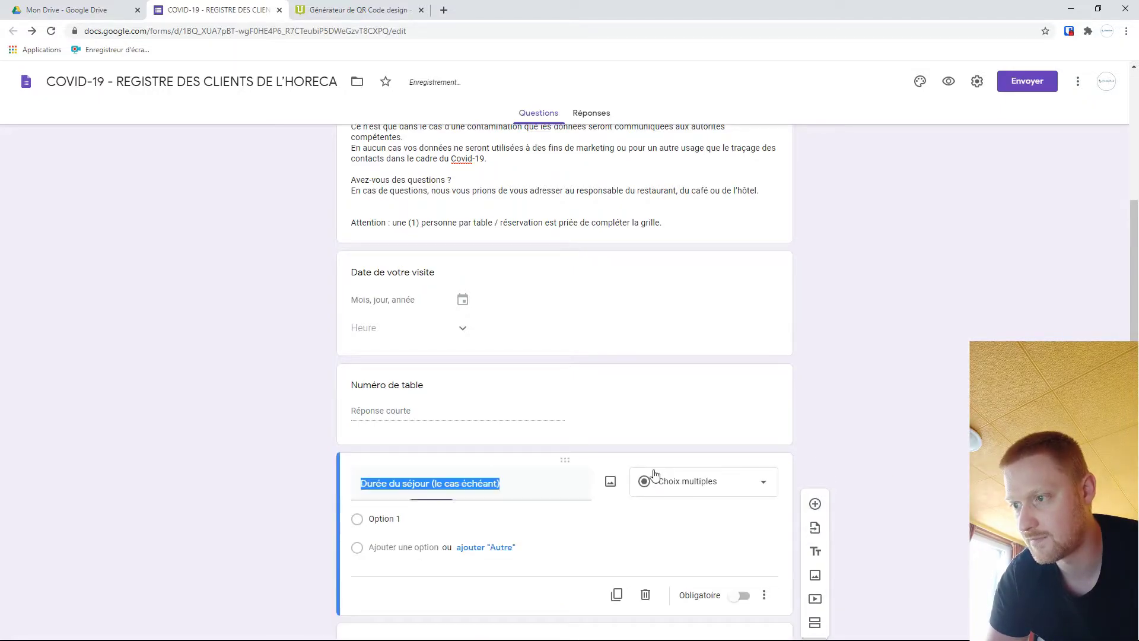
left_click(718, 490)
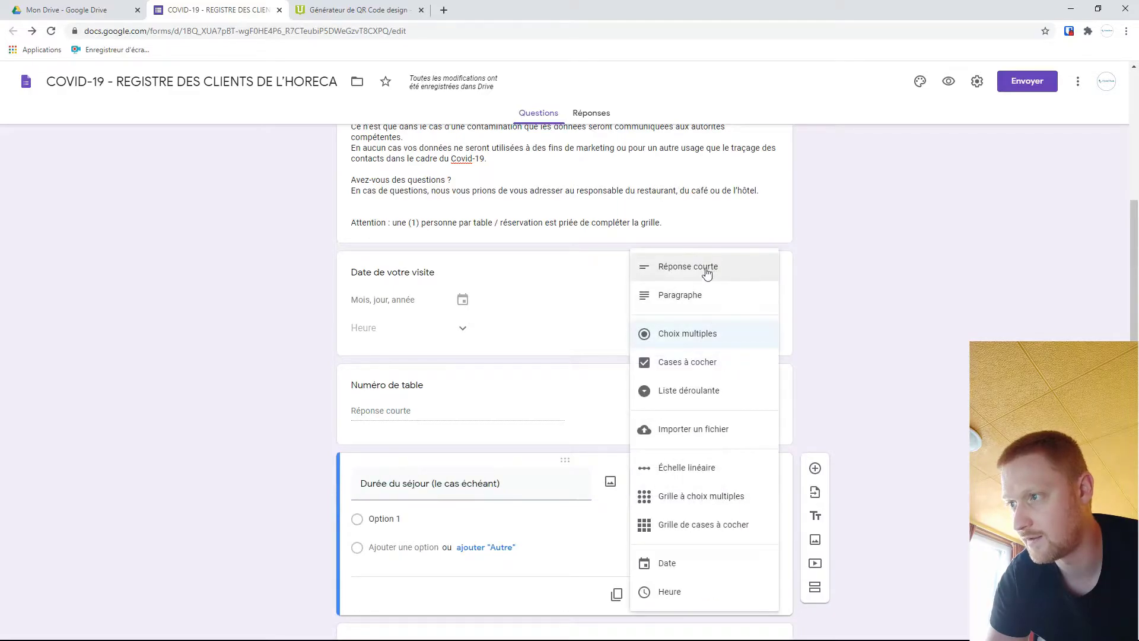
left_click(687, 279)
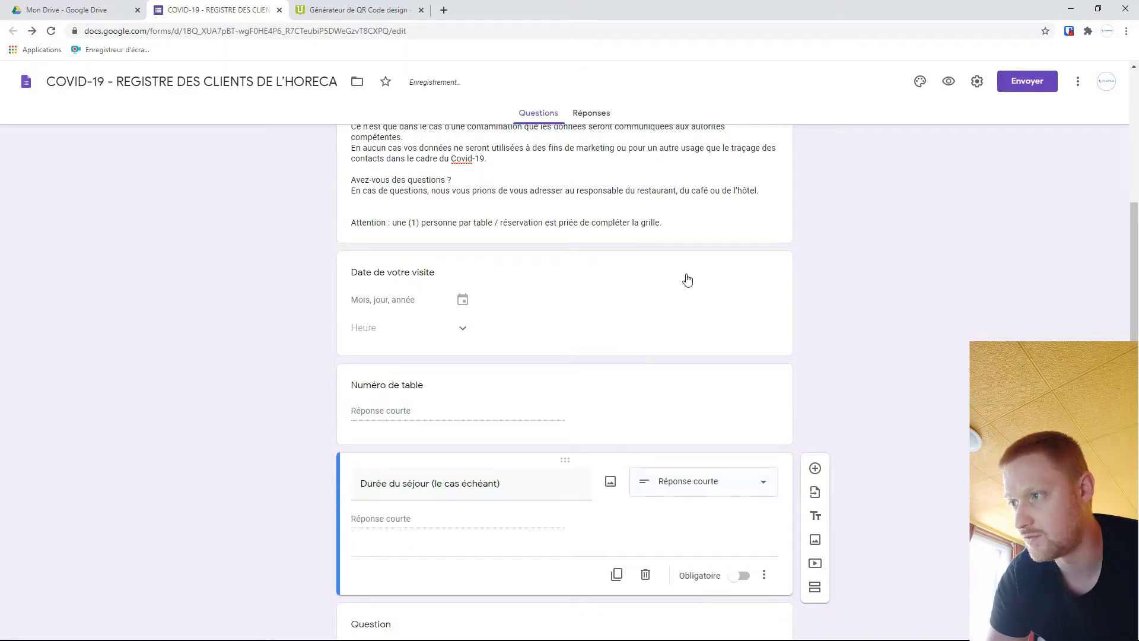
left_click(738, 491)
left_click(888, 401)
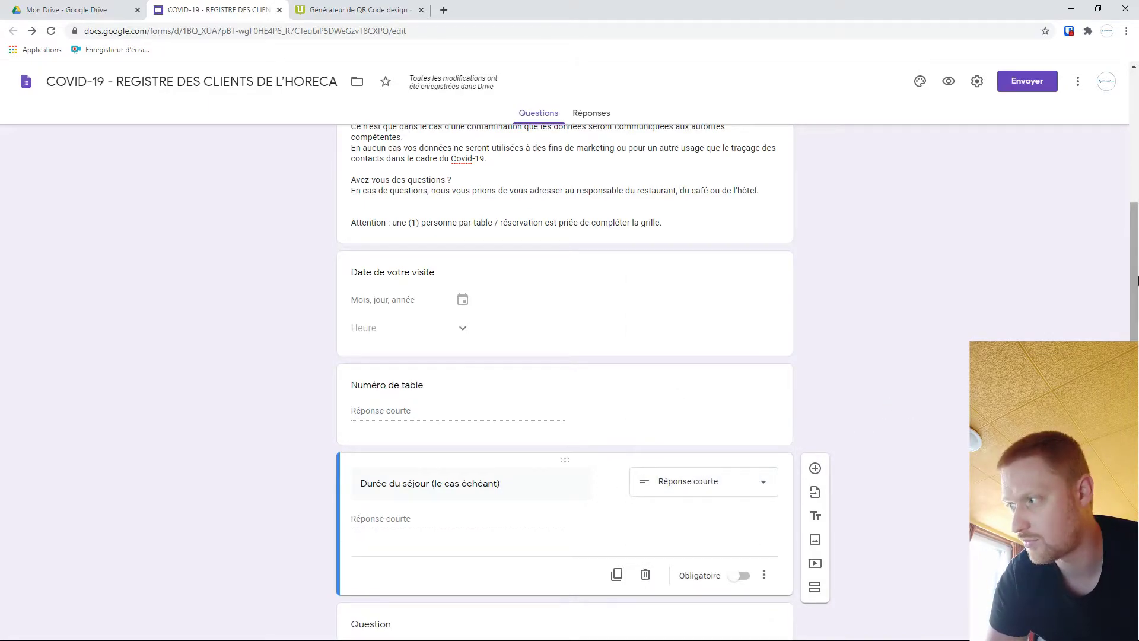
- Title the blank fourth question "Nom et prénom", copied from Covid.txt, and set its answer type to Réponse courte
left_click_drag(1135, 319, 1137, 370)
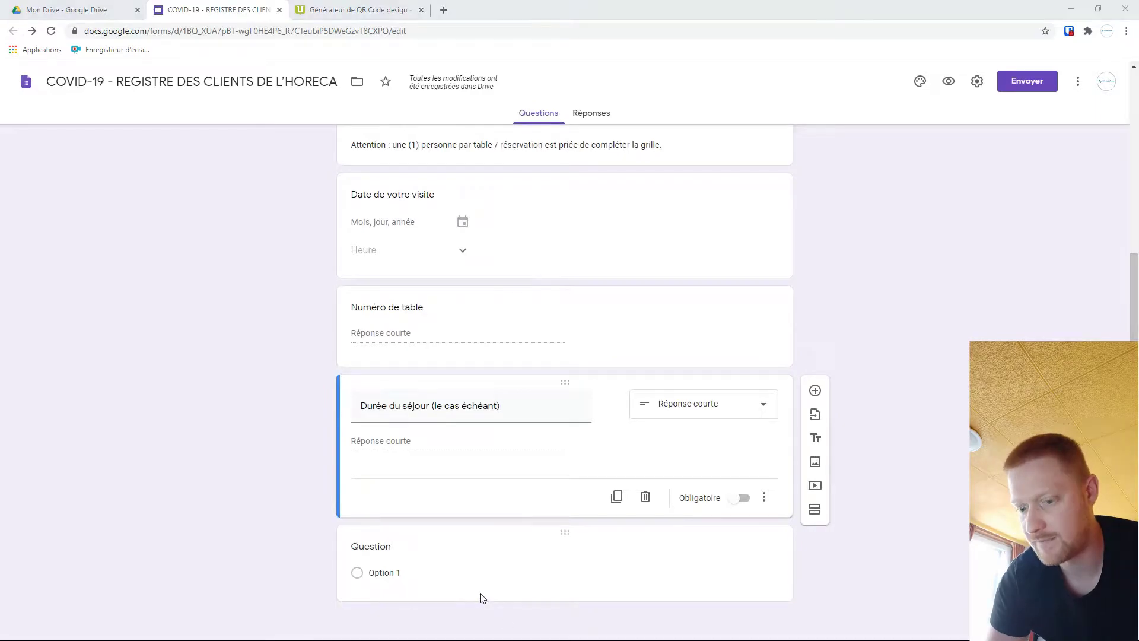
key("alt+Tab")
left_click_drag(97, 479, 36, 482)
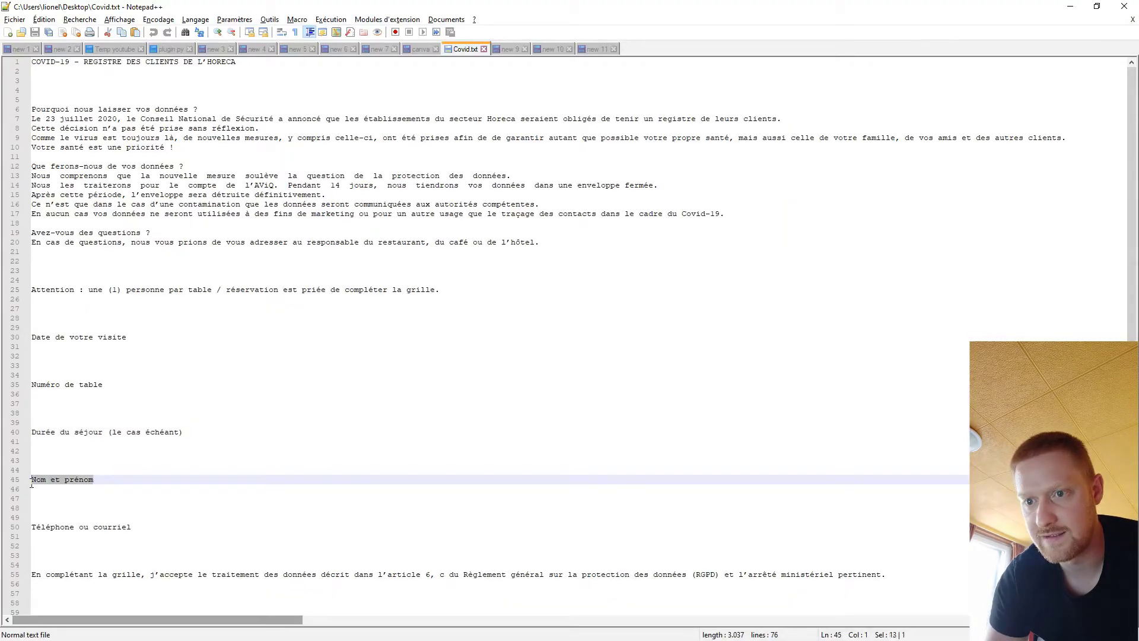
key("alt+Tab")
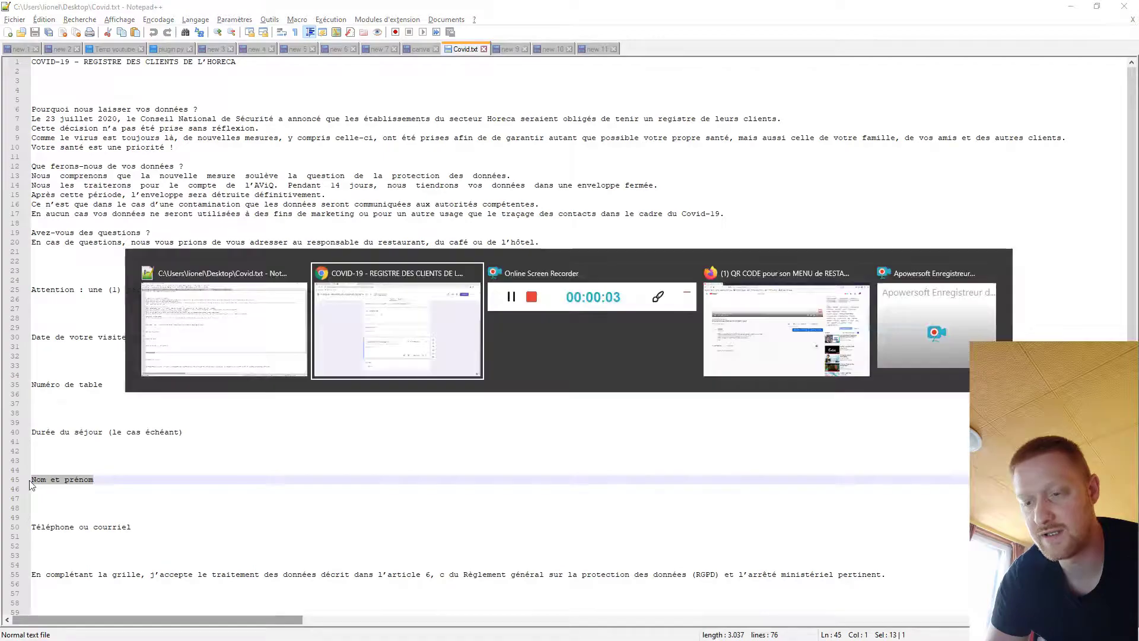
left_click(417, 557)
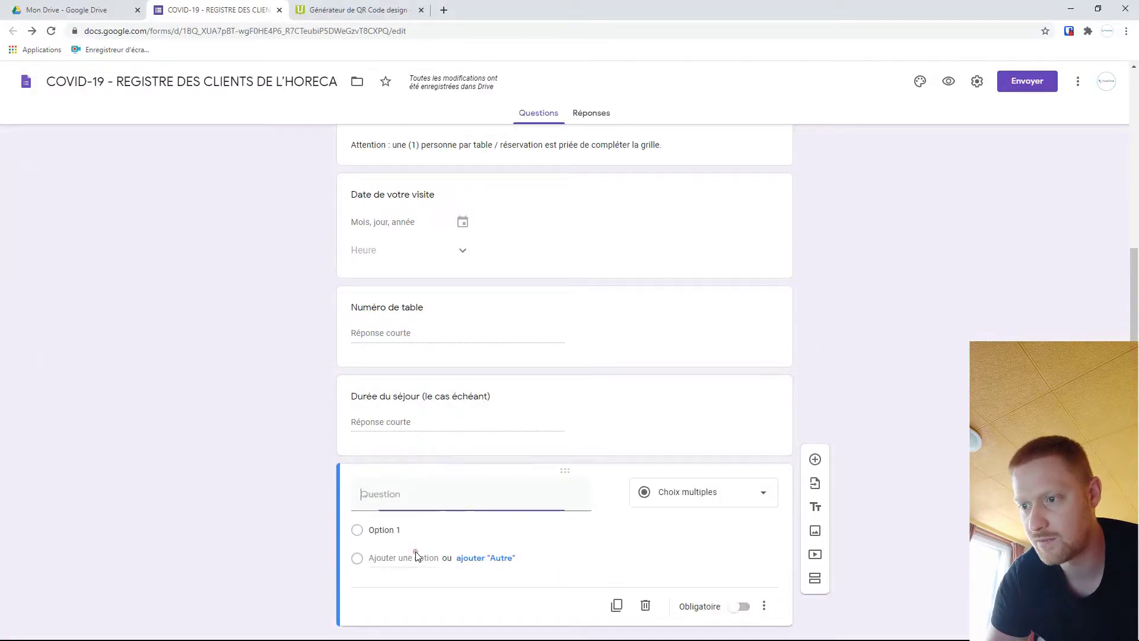
type("Nom et prénom")
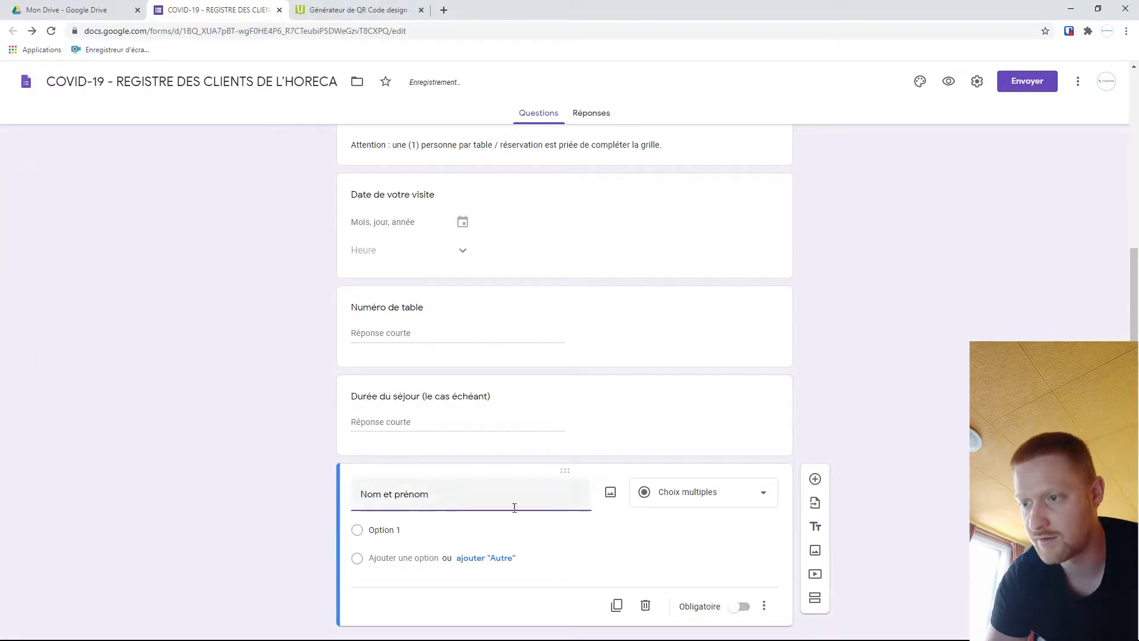
left_click(663, 502)
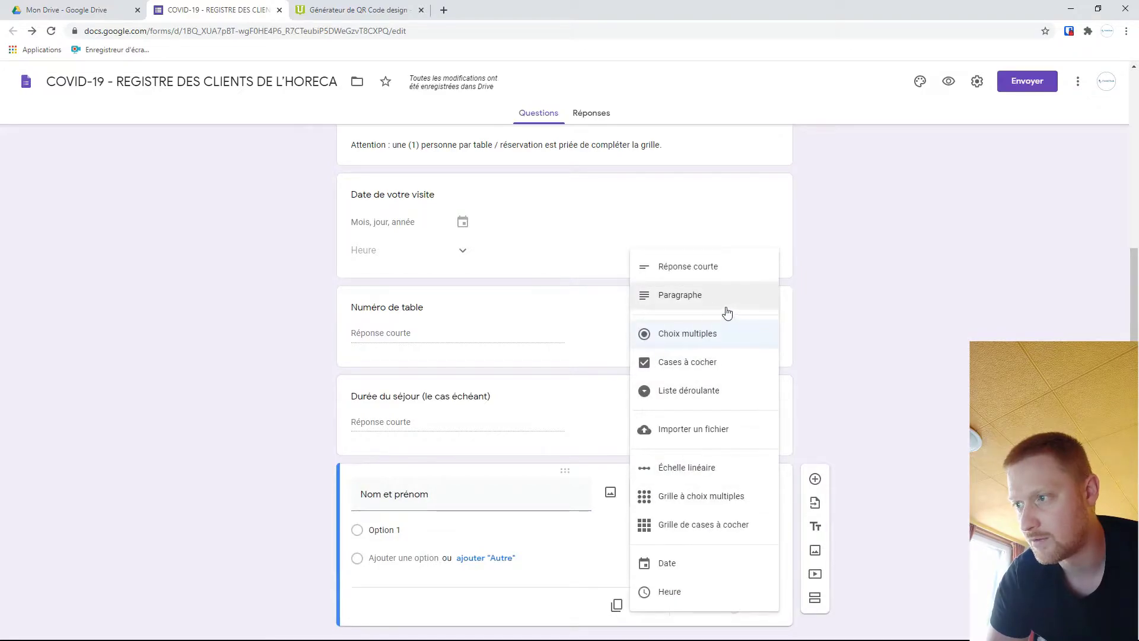
left_click(688, 270)
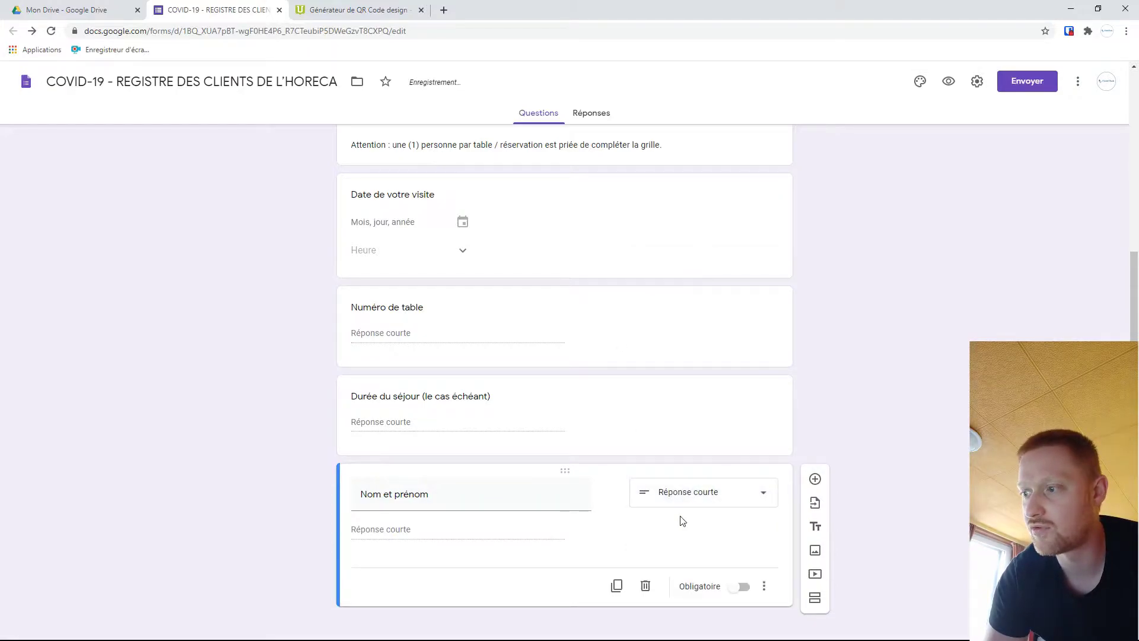
left_click(682, 493)
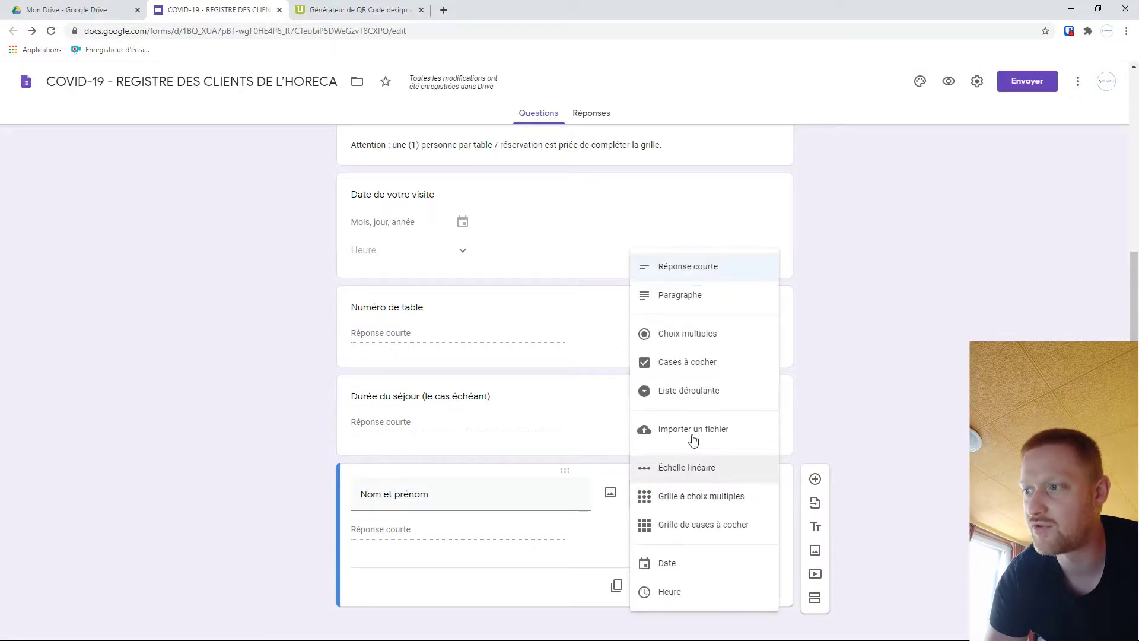
- Change the "Nom et prénom" question's answer type to Paragraphe and add a blank question below it
left_click(695, 295)
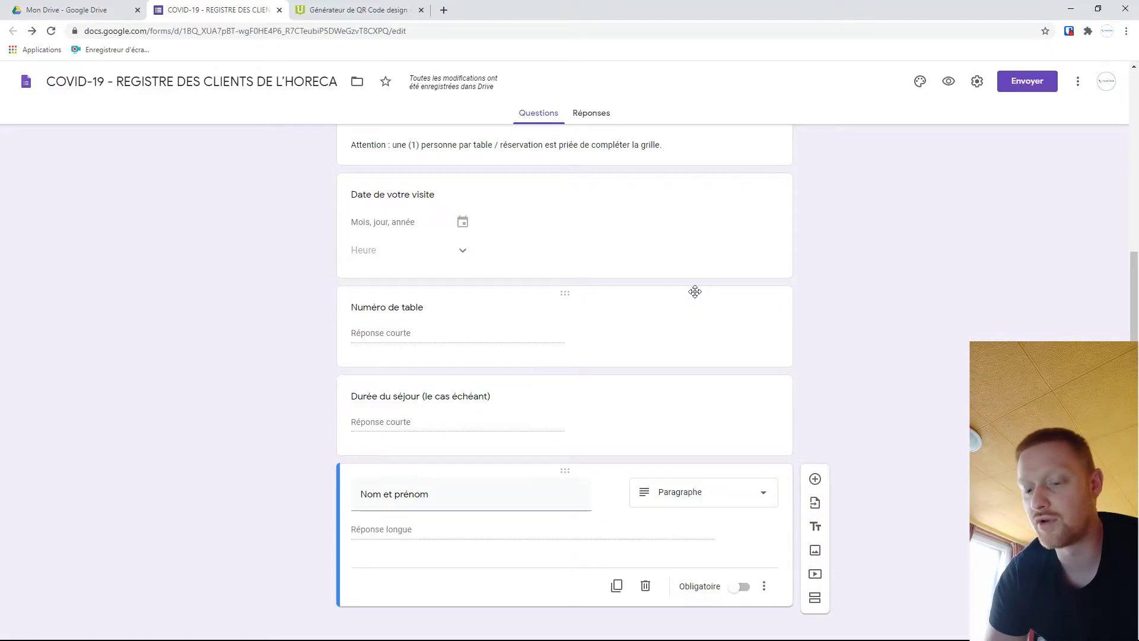
left_click(816, 480)
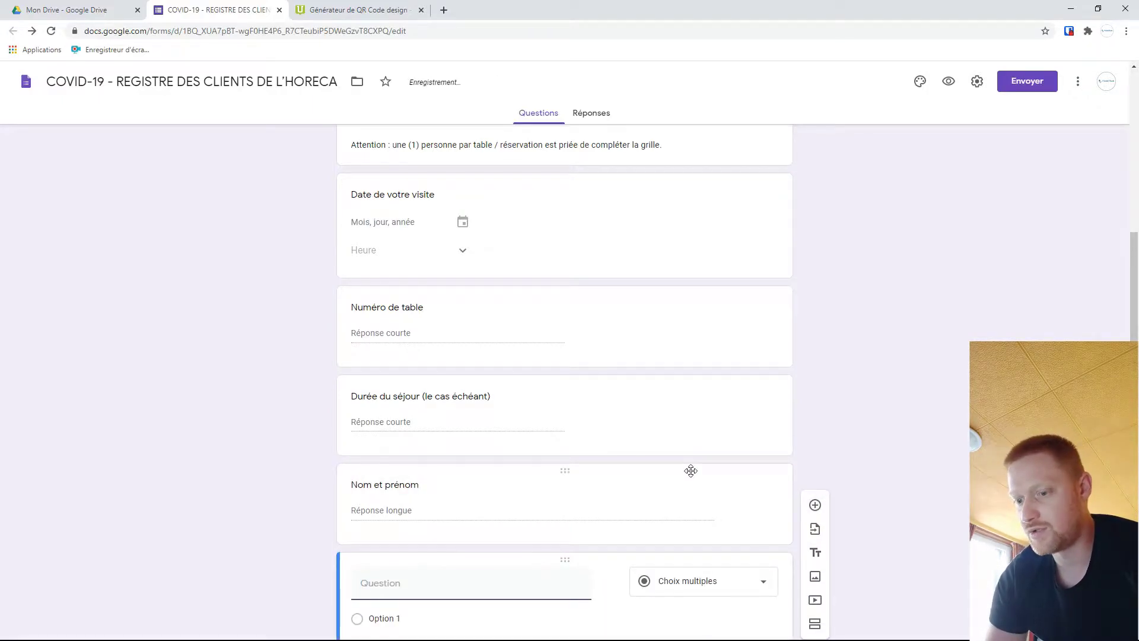
- Title the blank fifth question "Téléphone ou courriel", copied from Covid.txt, and set its answer type to Paragraphe
key("alt+Tab")
left_click_drag(134, 527, 32, 527)
key("ctrl+c")
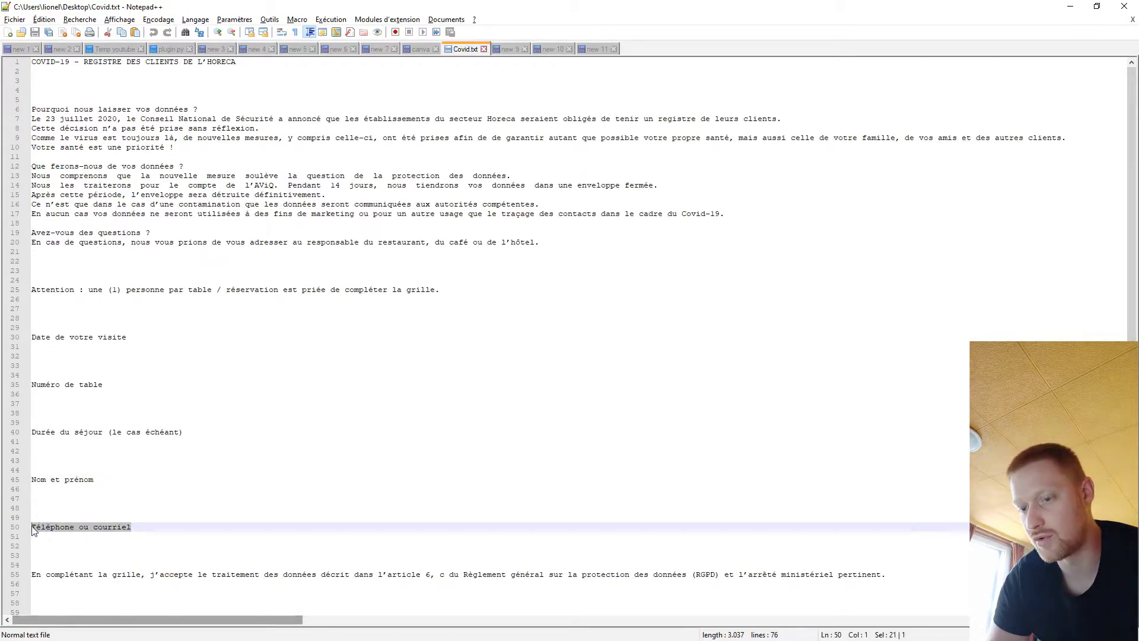
key("alt+Tab")
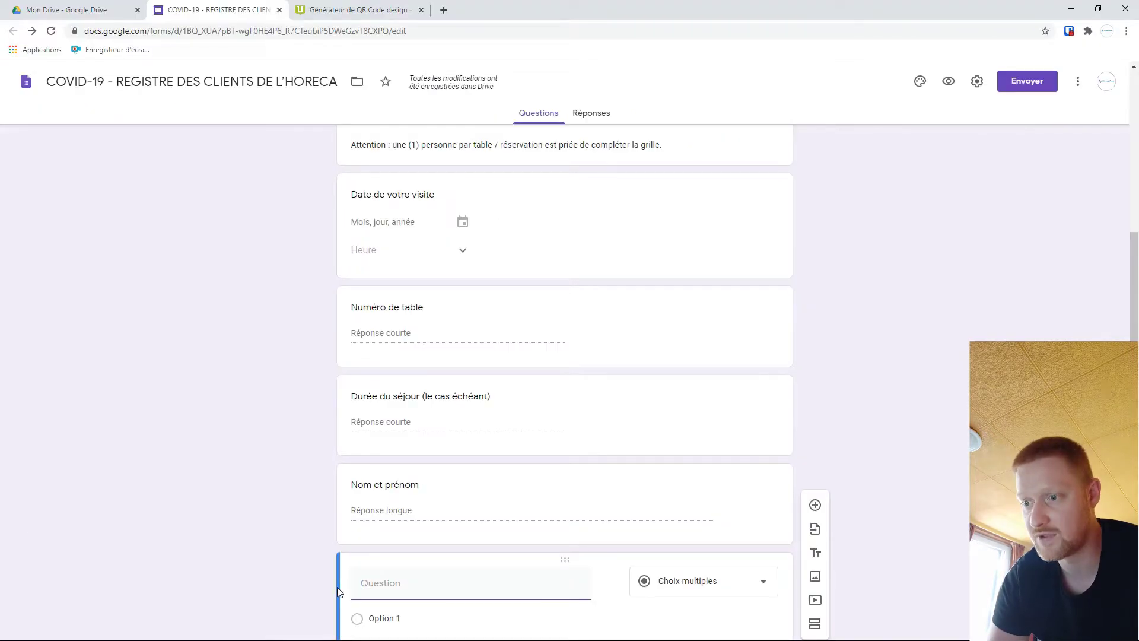
key("ctrl+v")
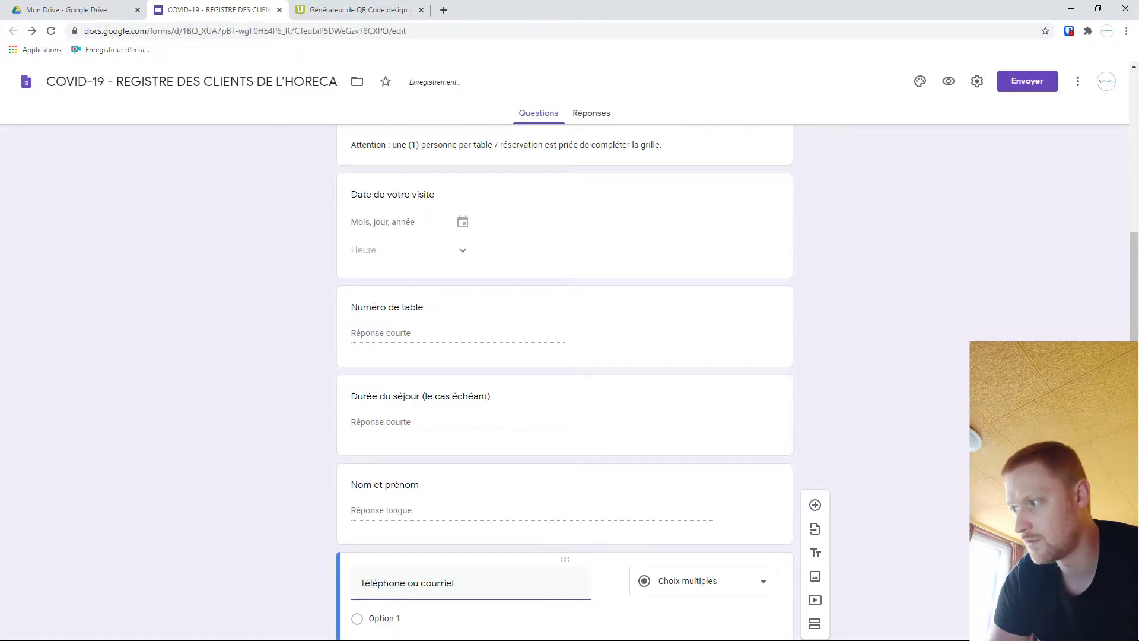
left_click(704, 468)
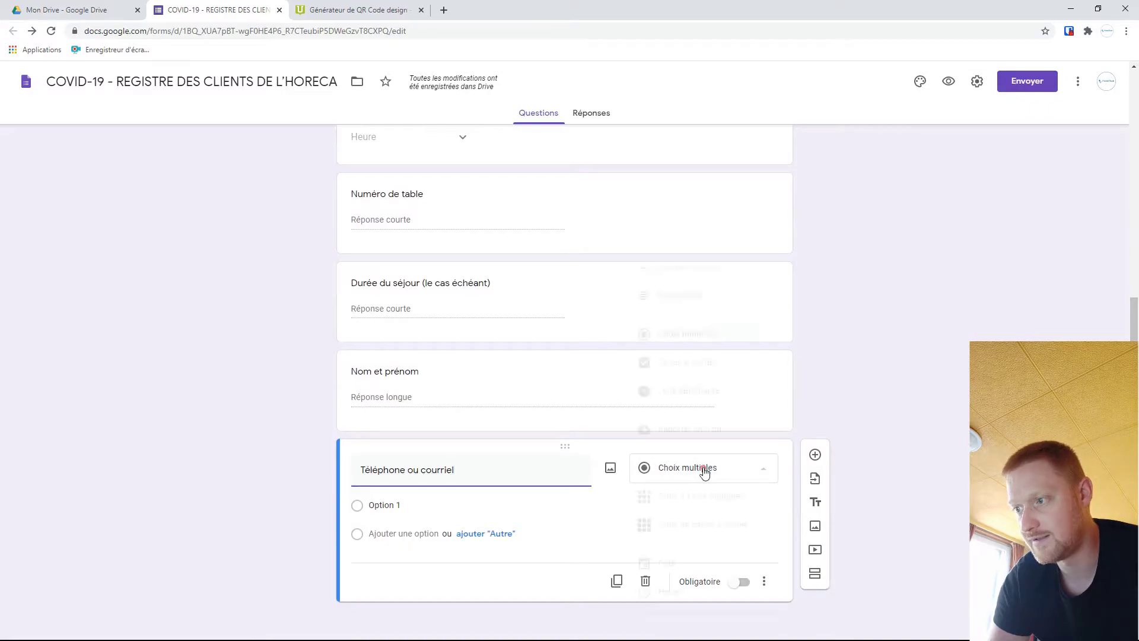
left_click(700, 301)
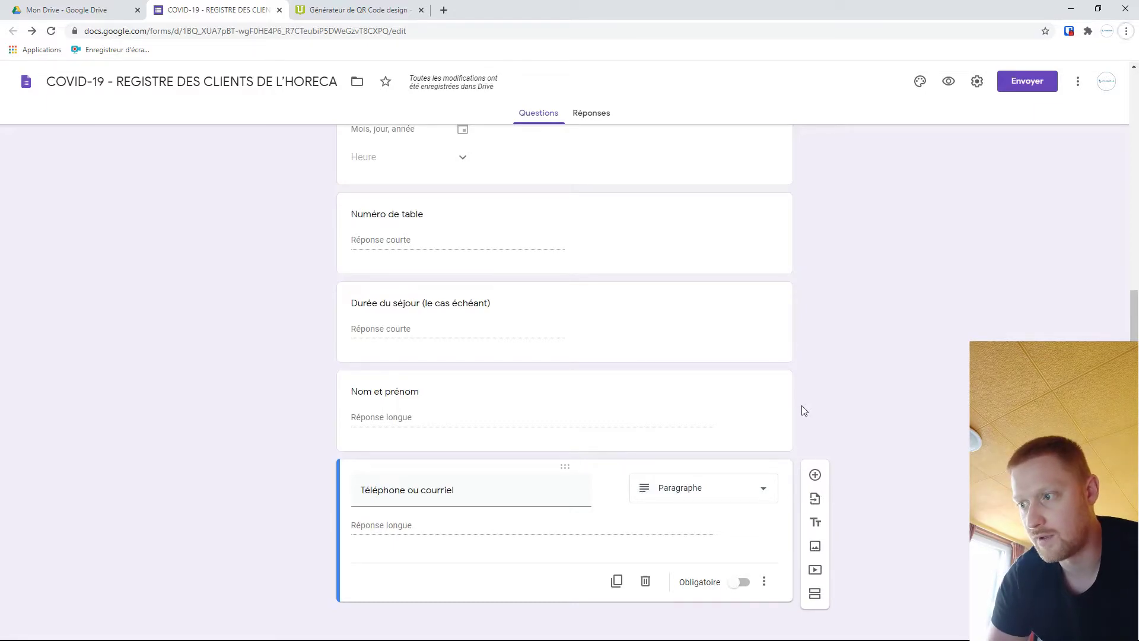
- Copy the closing text of Covid.txt, from "En complétant la grille" through the end of the file
key("alt+Tab")
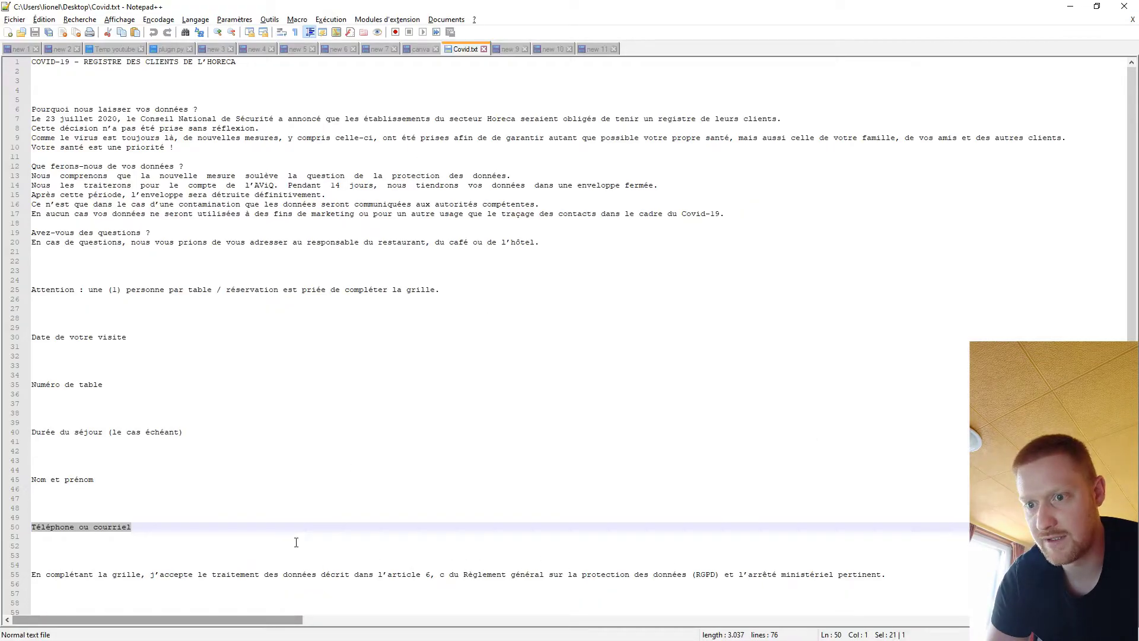
left_click(189, 574)
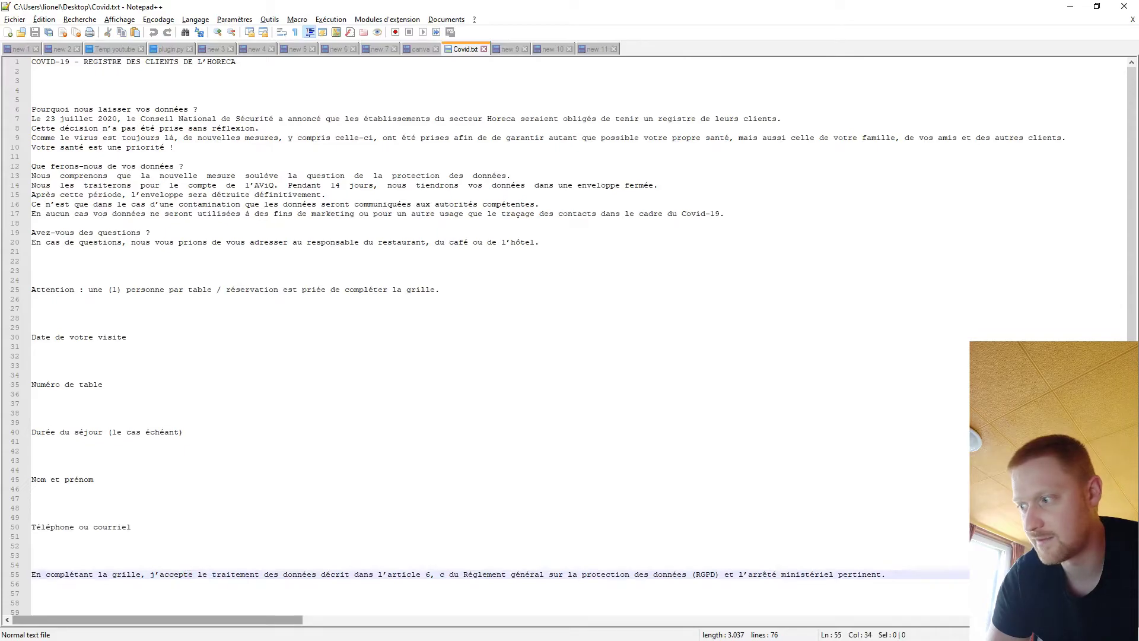
left_click_drag(1131, 238, 1132, 364)
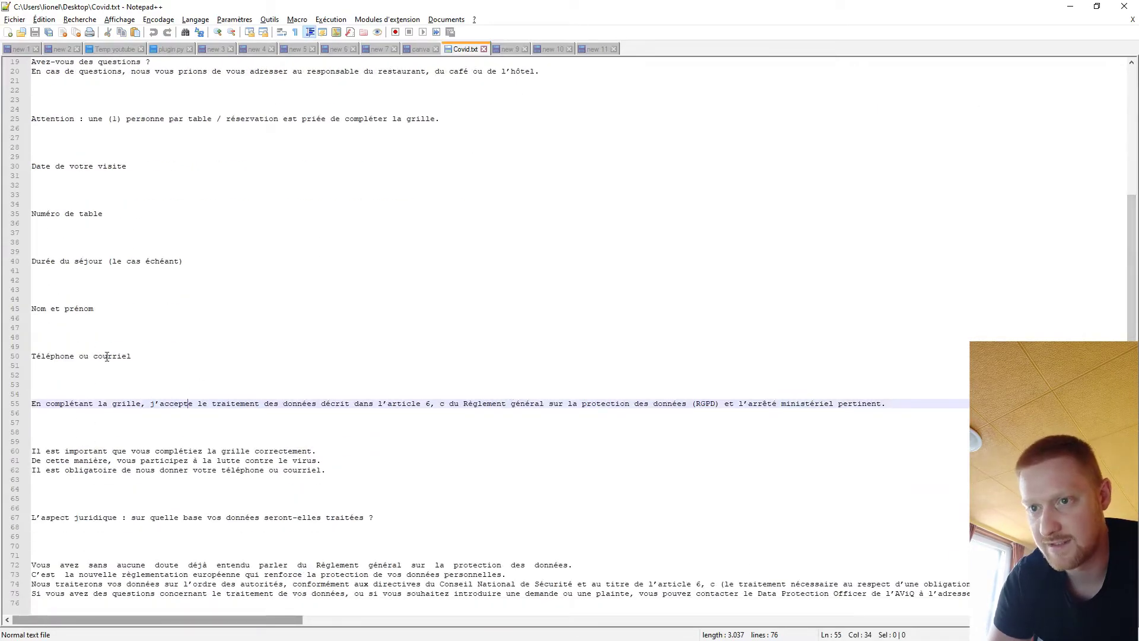
mouse_move(17, 410)
left_mouse_down()
mouse_move(308, 478)
mouse_move(317, 555)
mouse_move(678, 633)
left_mouse_up()
key("ctrl+c")
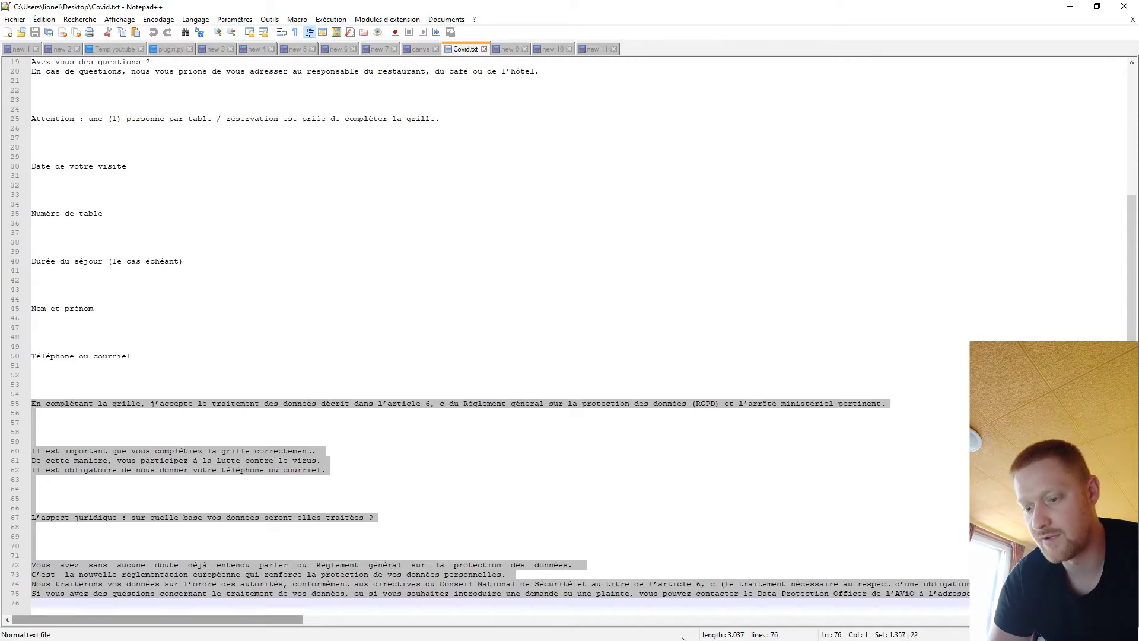
- Add a title and description block below "Téléphone ou courriel" and paste the copied closing text as its description
left_click(584, 636)
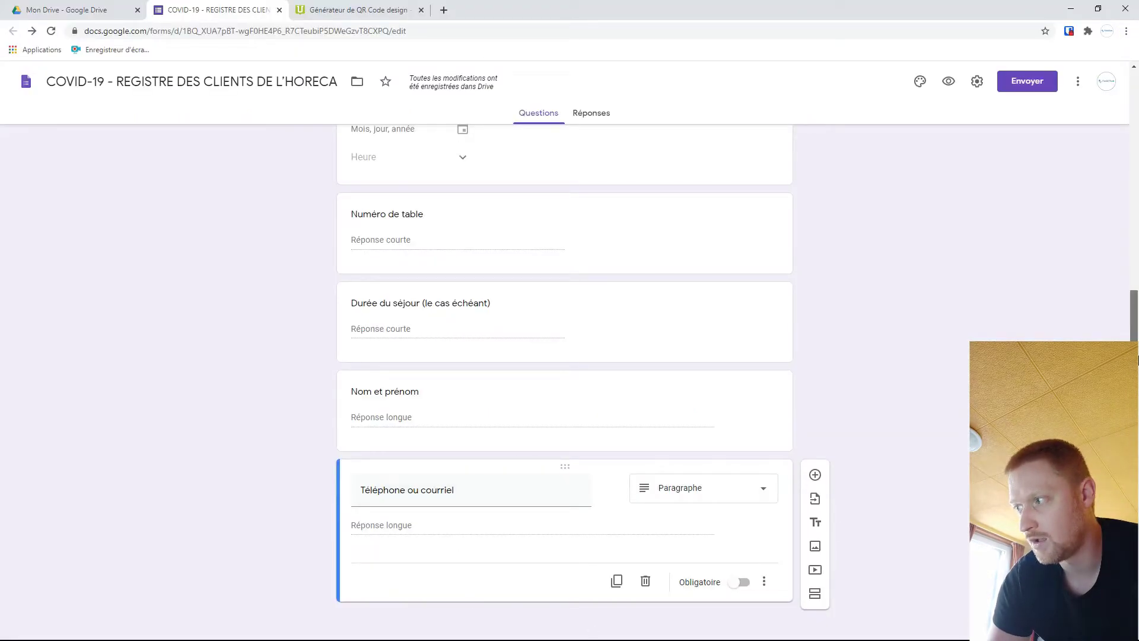
left_click(815, 523)
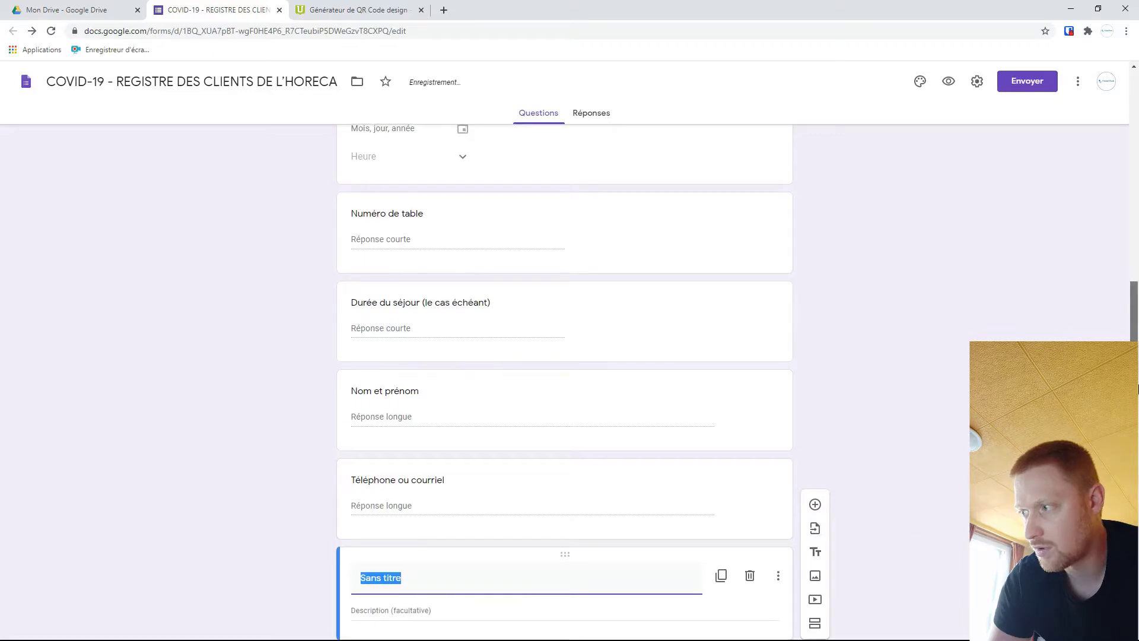
left_click(457, 581)
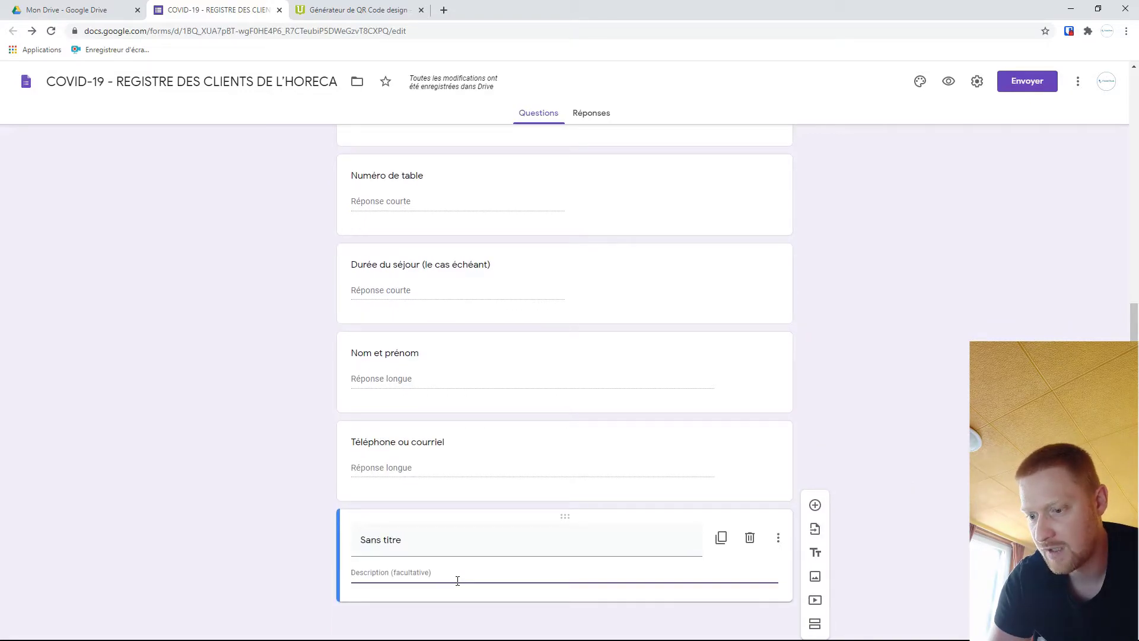
key("ctrl+v")
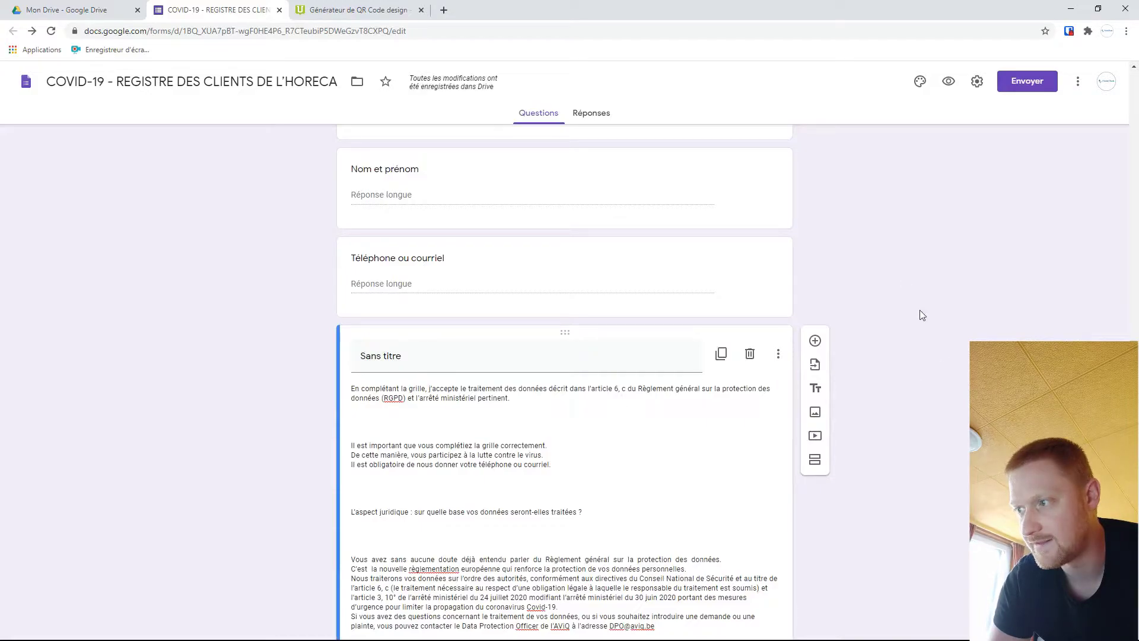
- Make the "Date de votre visite" and "Numéro de table" questions required
left_click_drag(1137, 467, 1138, 198)
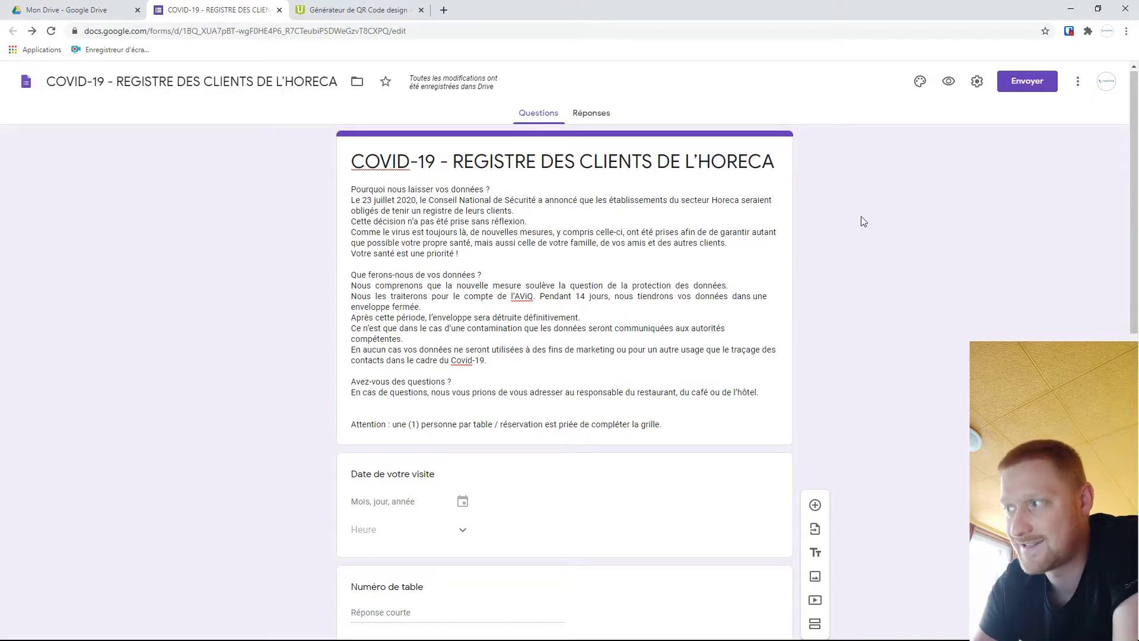
left_click_drag(1134, 110, 1137, 194)
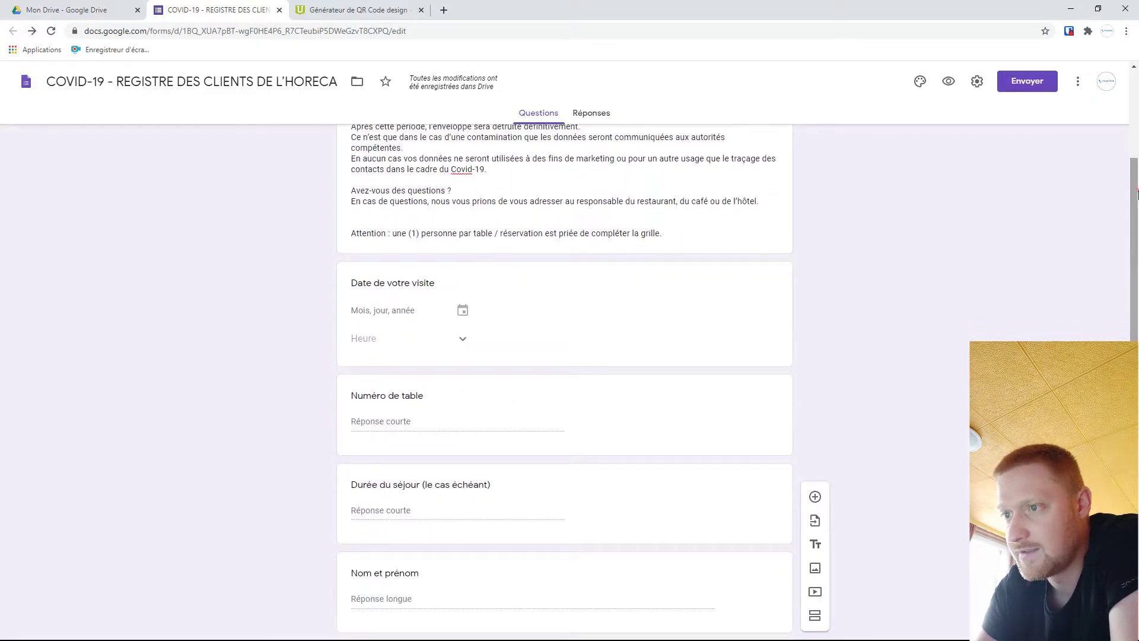
left_click(468, 294)
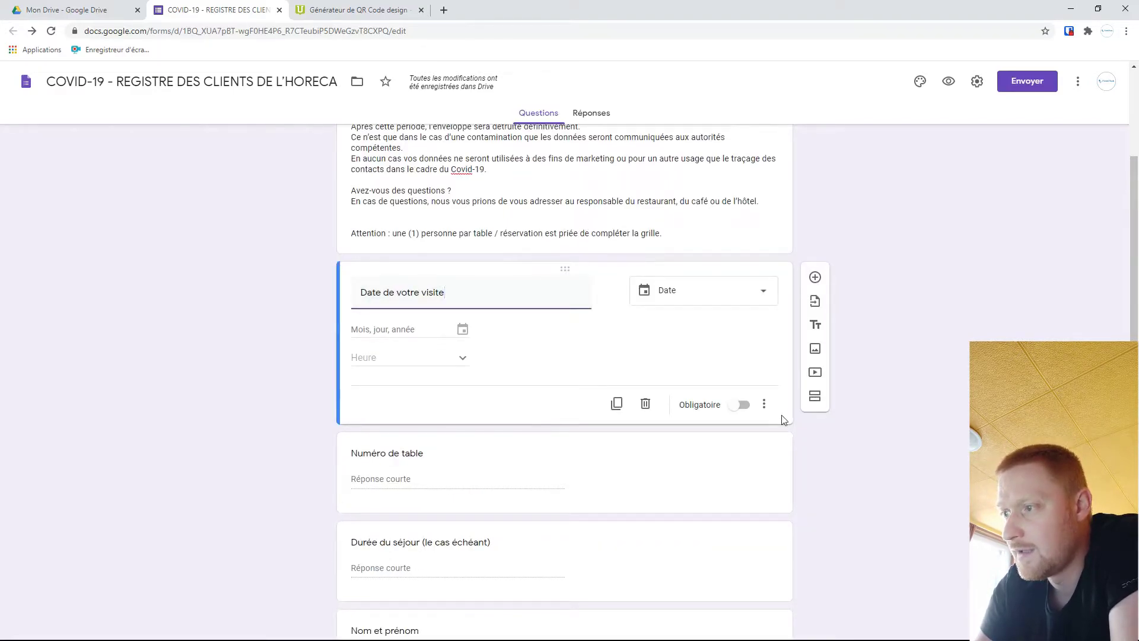
left_click(731, 404)
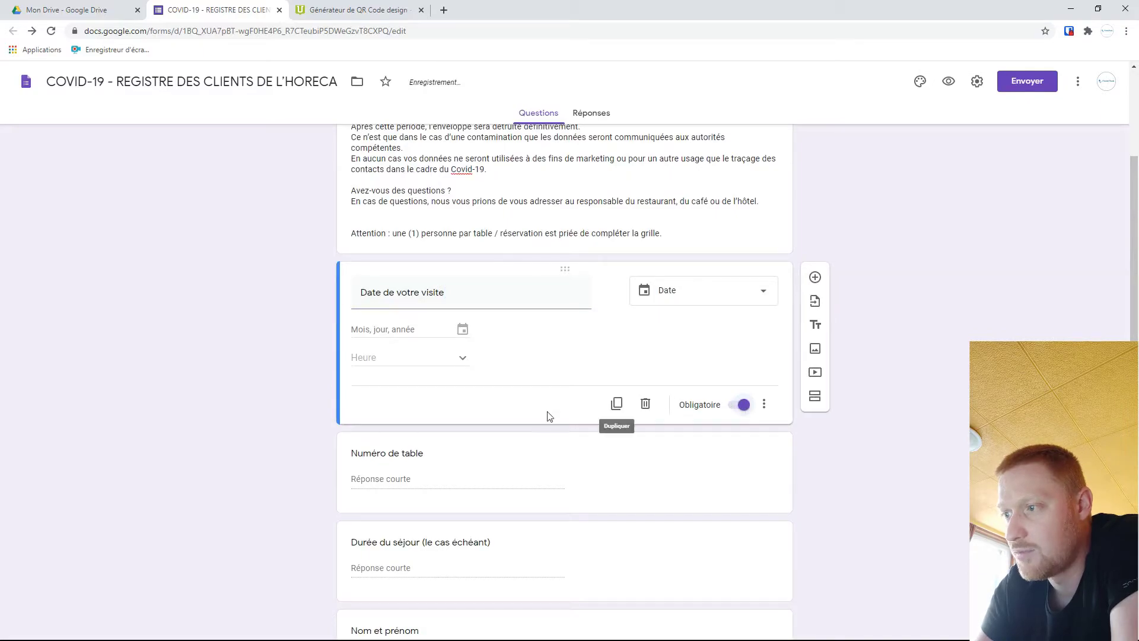
left_click(611, 453)
left_click(736, 495)
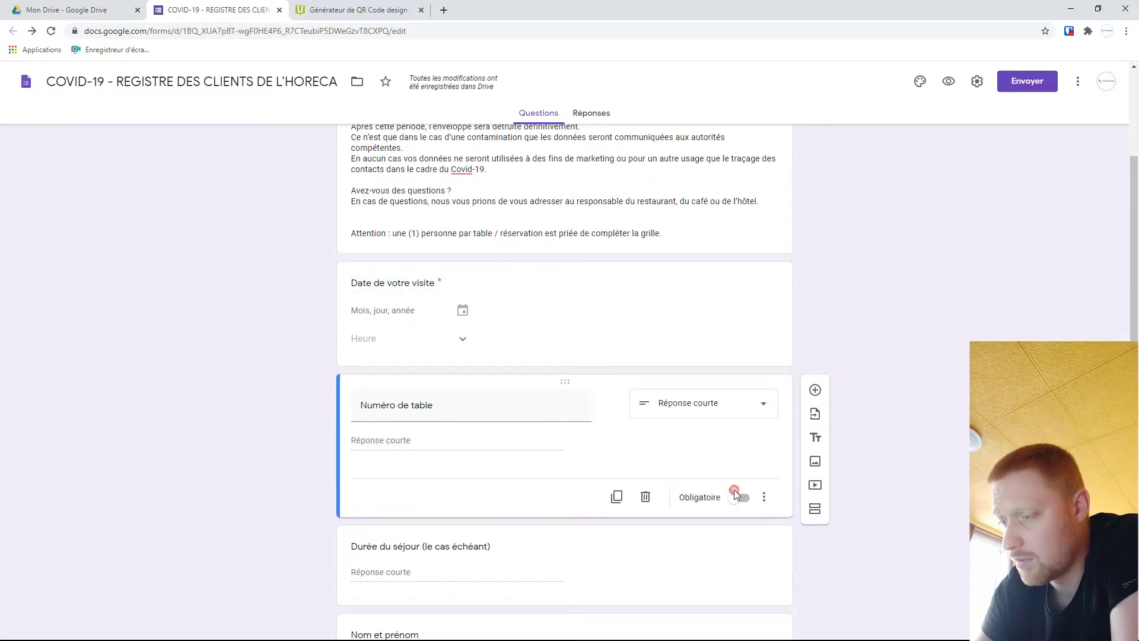
- Make the "Nom et prénom" and "Téléphone ou courriel" questions required, leaving "Durée du séjour (le cas échéant)" optional
left_click(532, 548)
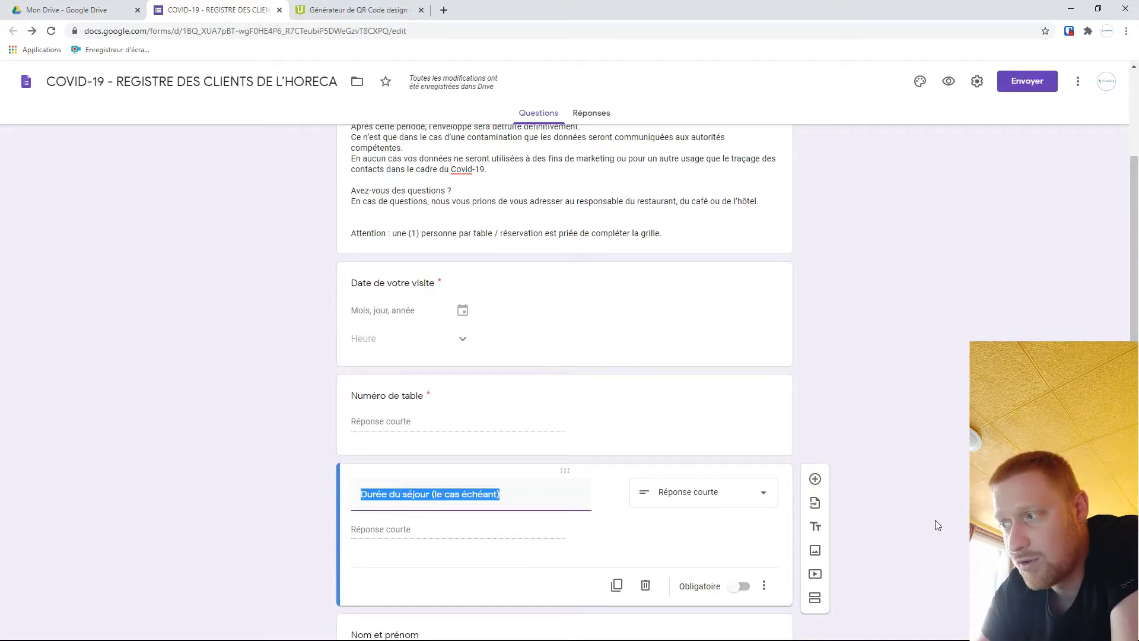
left_click_drag(1136, 295, 1137, 399)
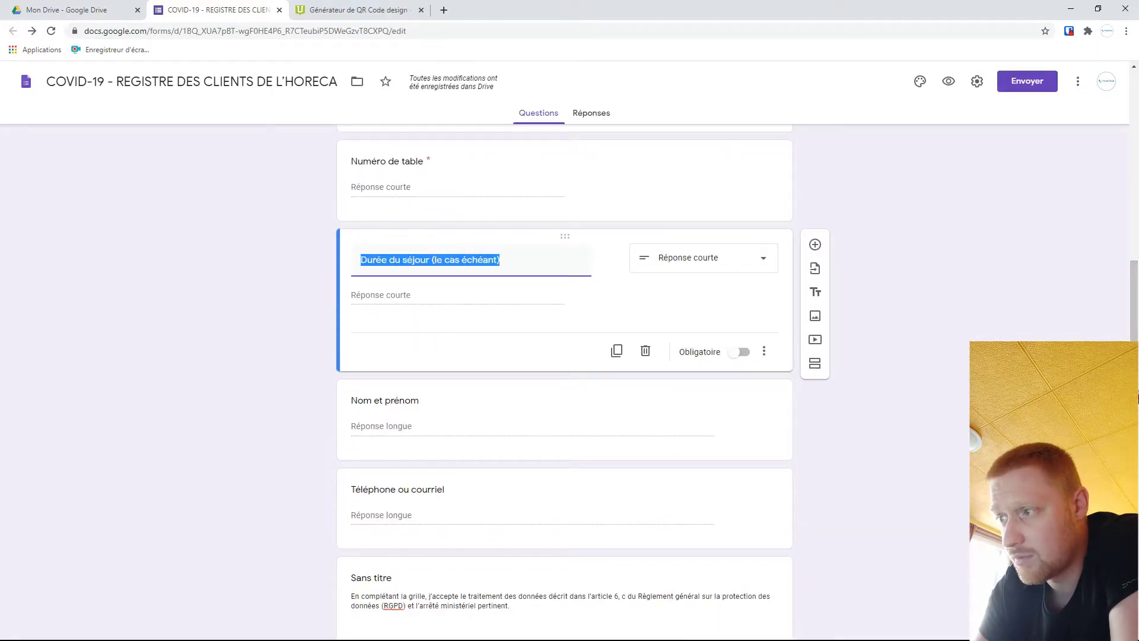
left_click(677, 414)
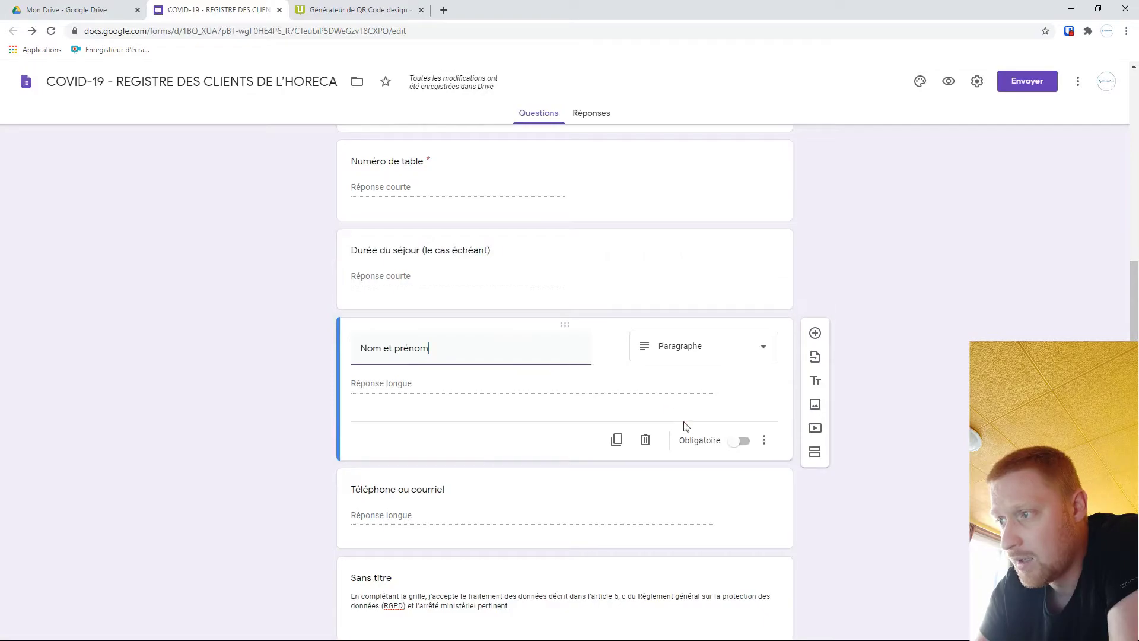
left_click(741, 441)
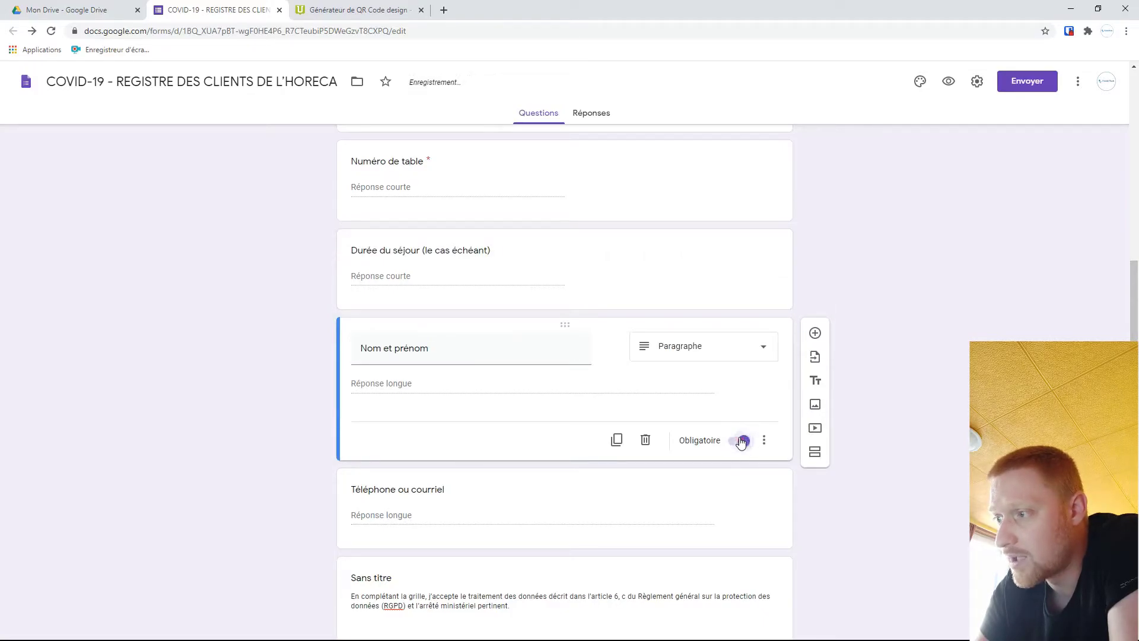
left_click(656, 491)
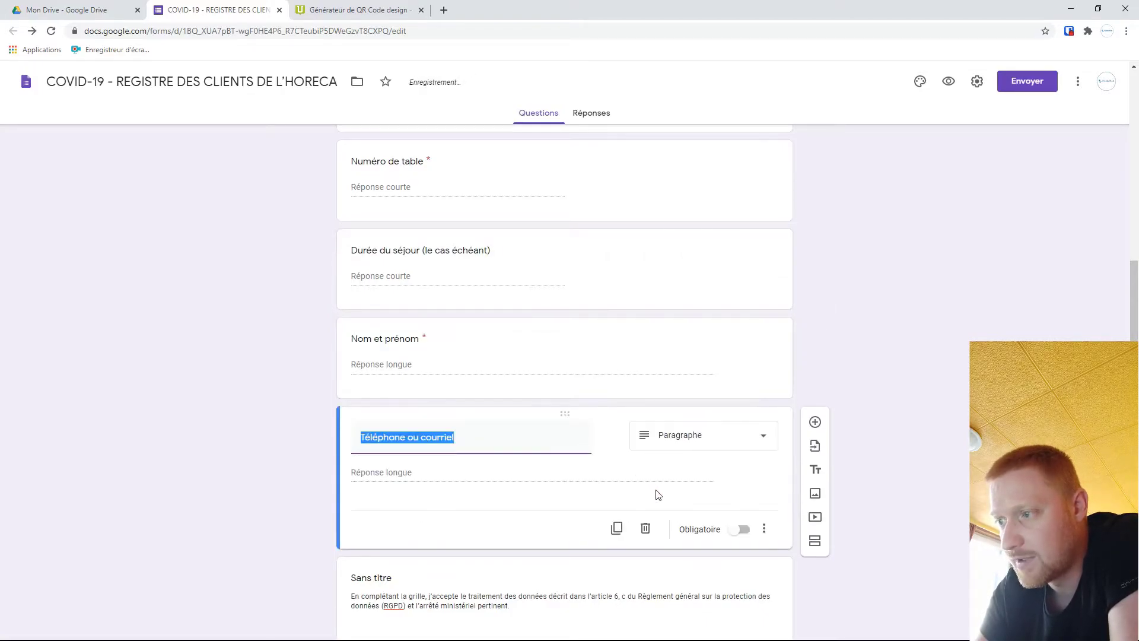
left_click(745, 531)
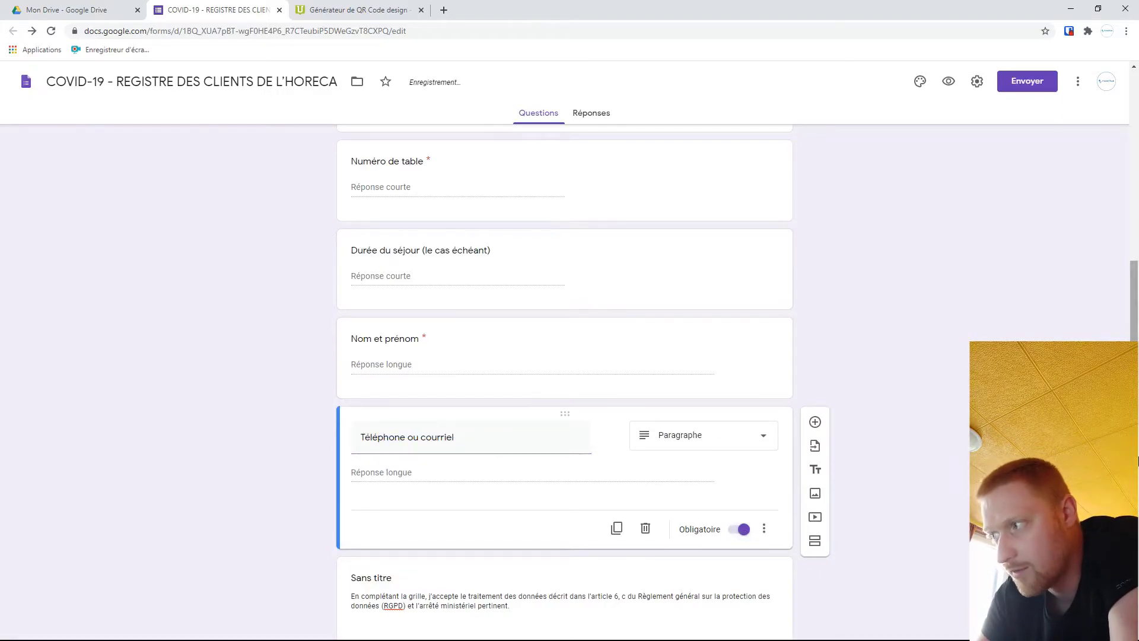
- Change the form's theme colour to light blue and check the new look across its questions
scroll(564, 380, "up", 7)
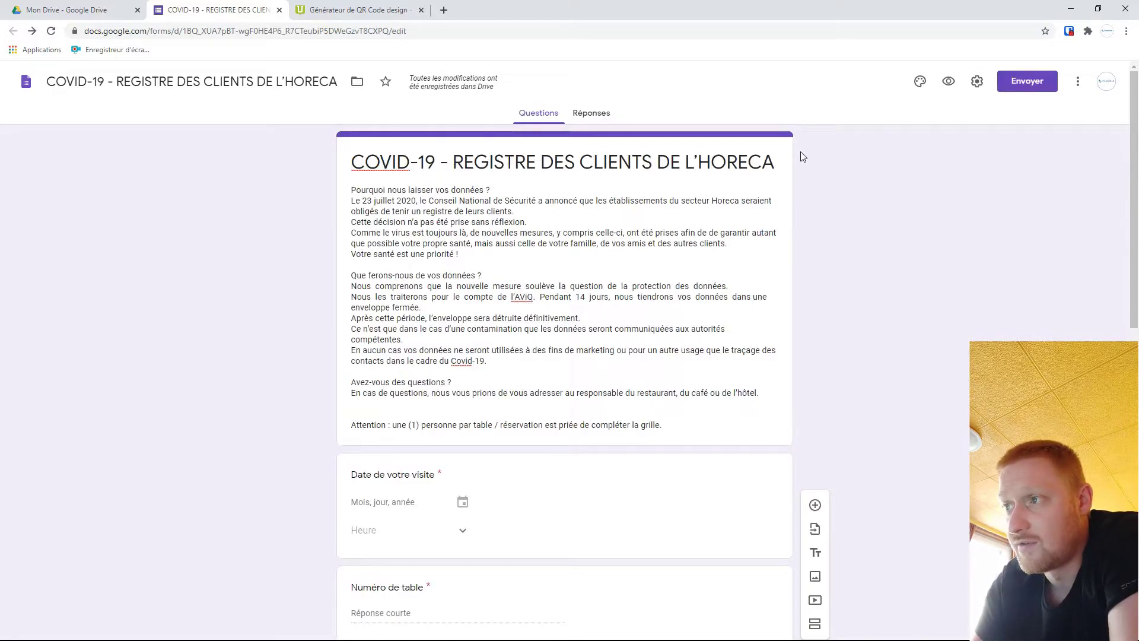
left_click(920, 82)
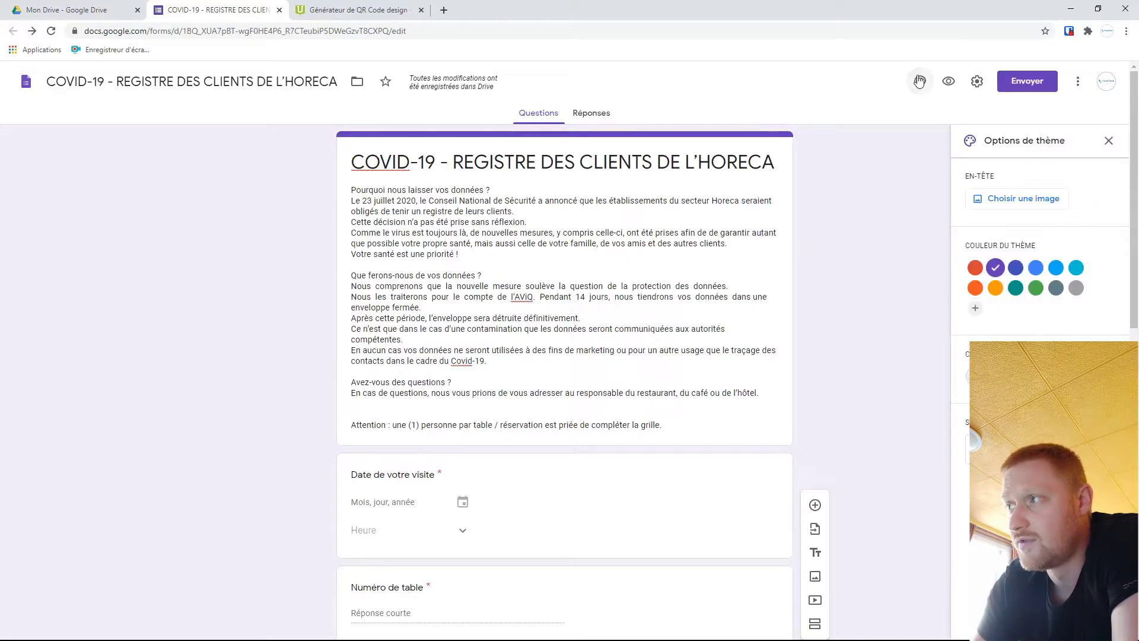
left_click(1056, 268)
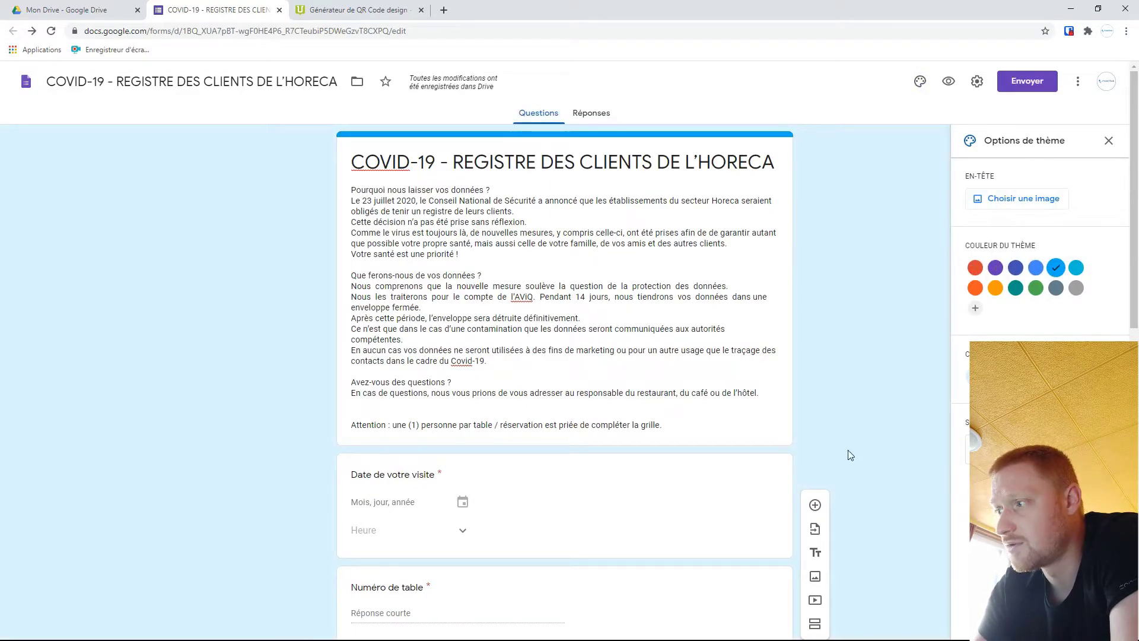
scroll(850, 359, "down", 6)
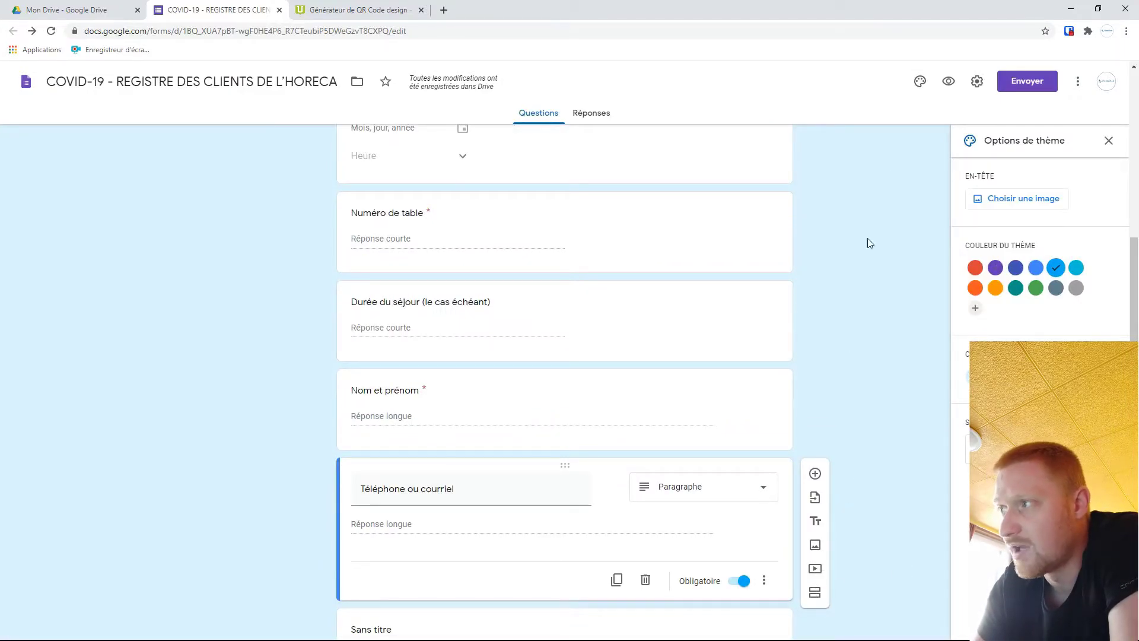
scroll(802, 264, "up", 7)
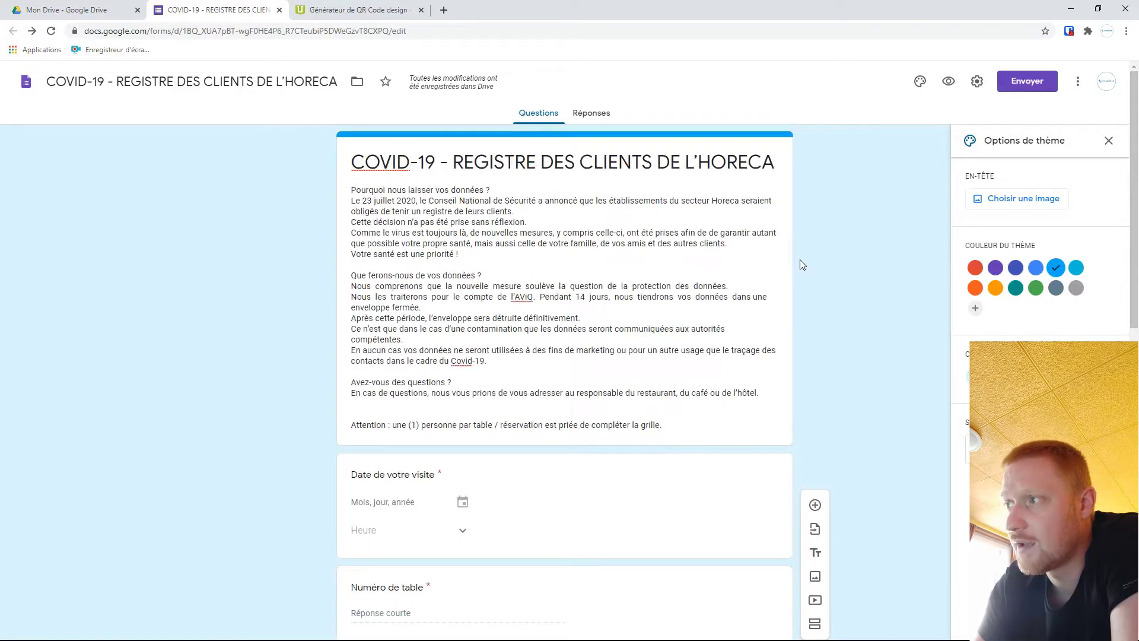
- Examine the form's responses page and its available response-management options, and return to the questions
left_click(584, 114)
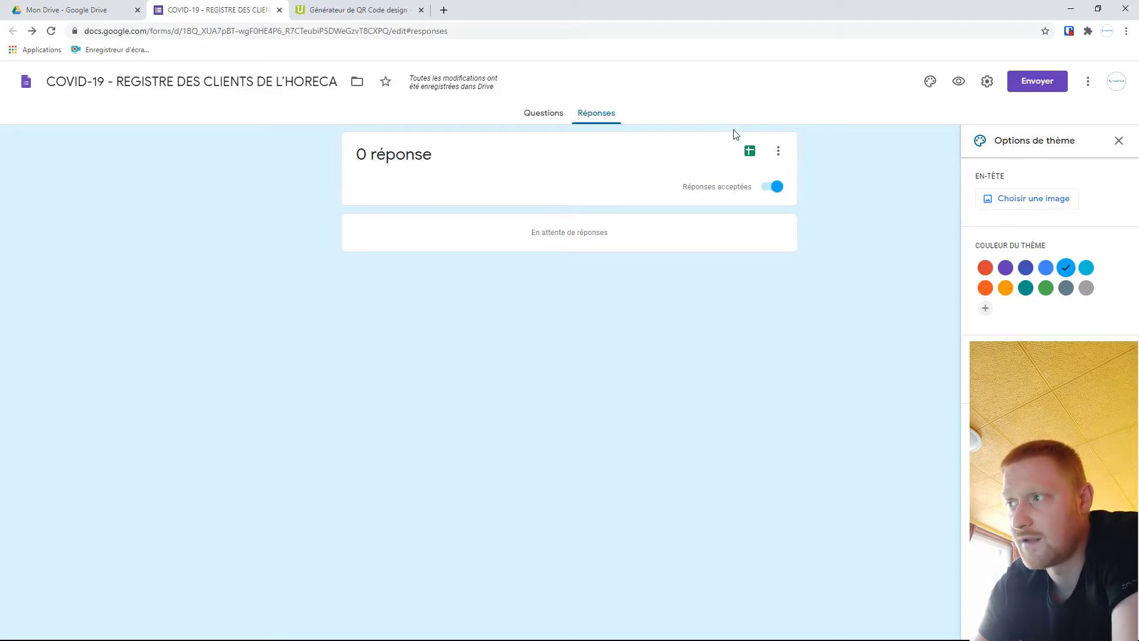
left_click(778, 153)
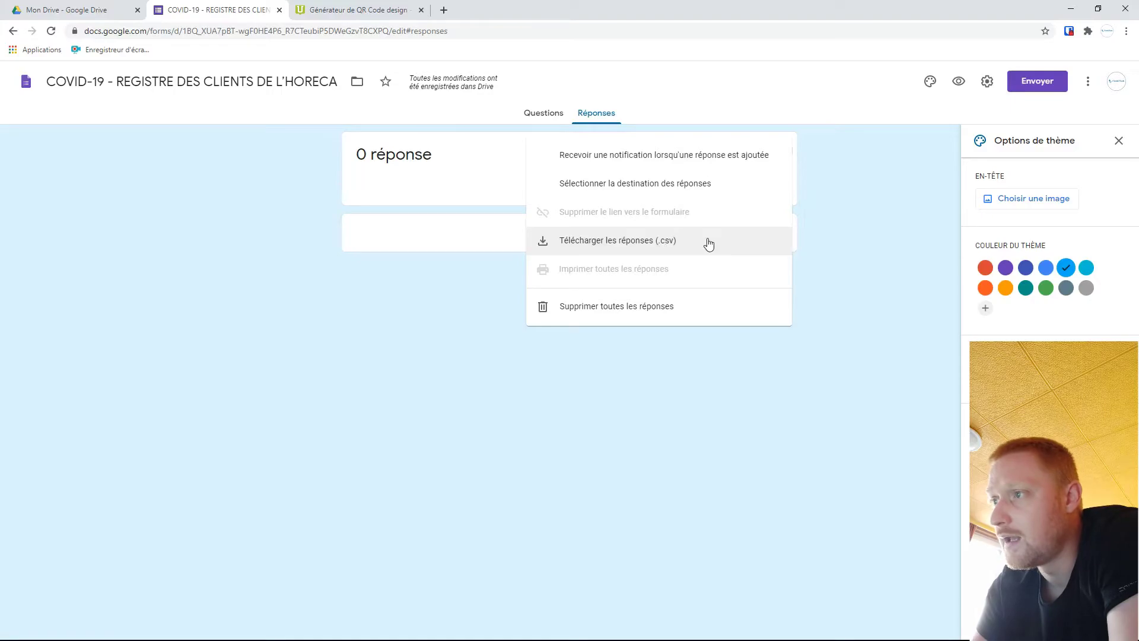
left_click(813, 167)
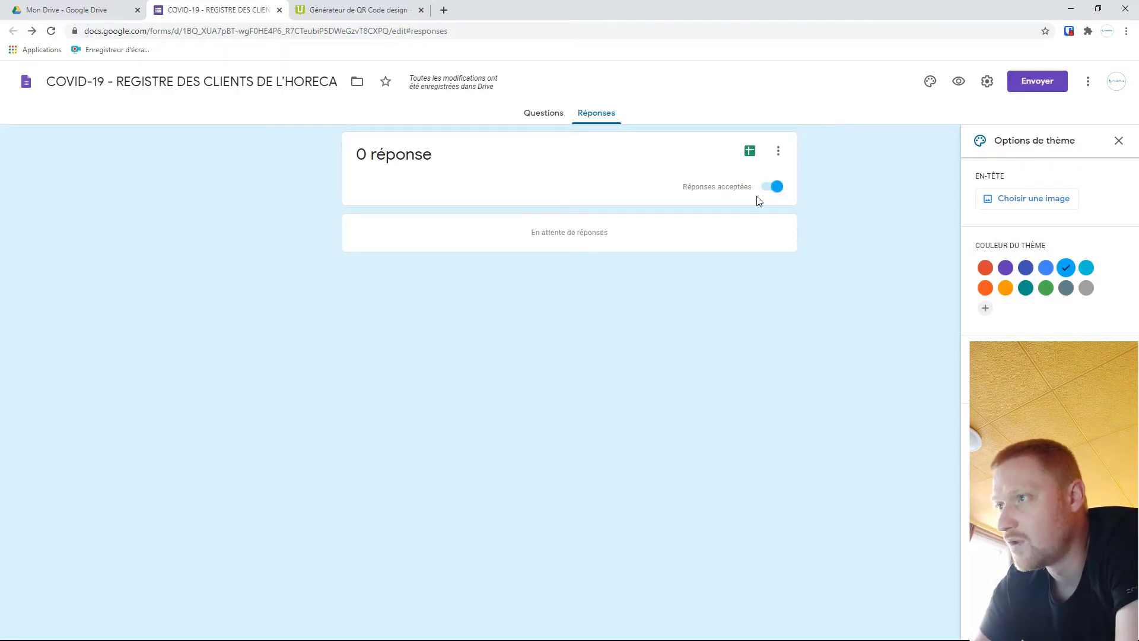
left_click(534, 111)
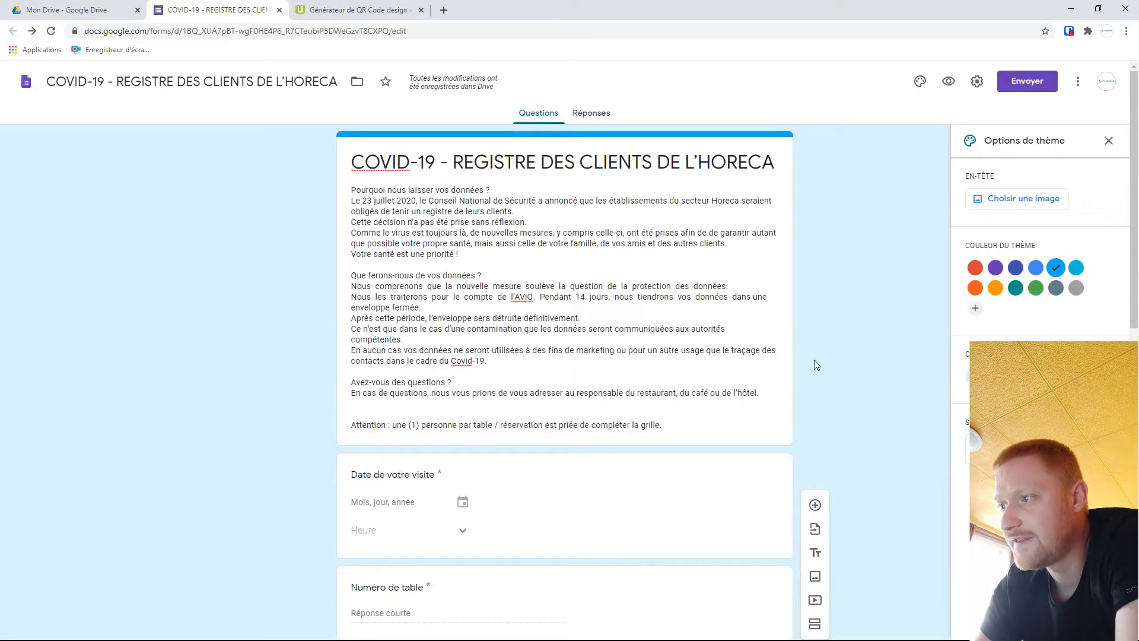
- Open the form's preview and fill in "Date de votre visite" with 28-07-2020 at 18:00
left_click(948, 84)
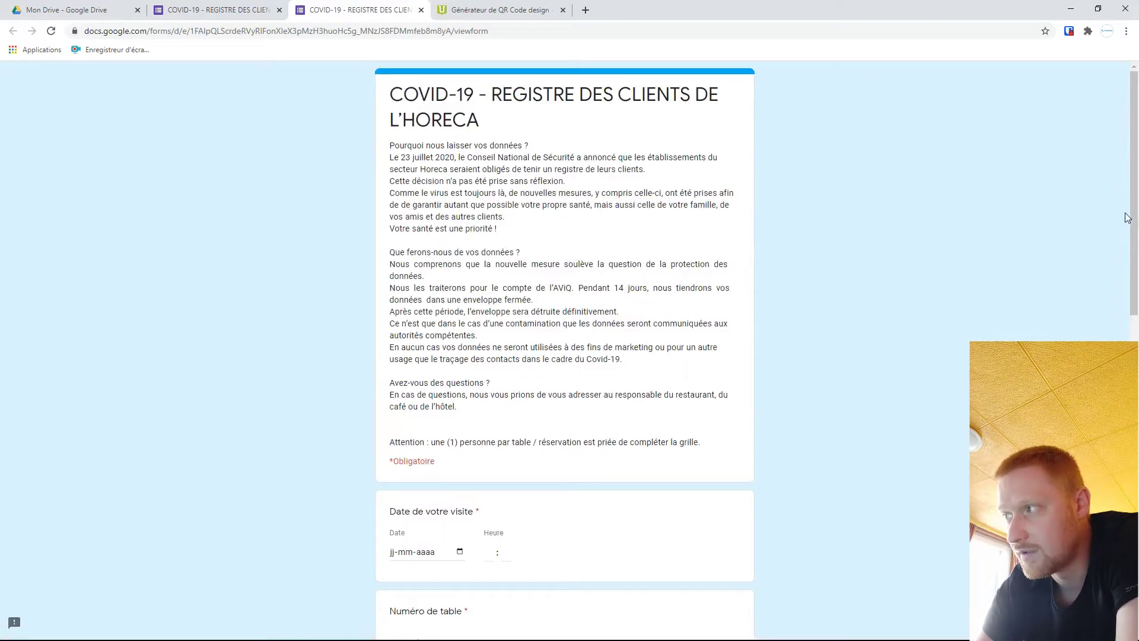
scroll(1137, 230, "down", 2)
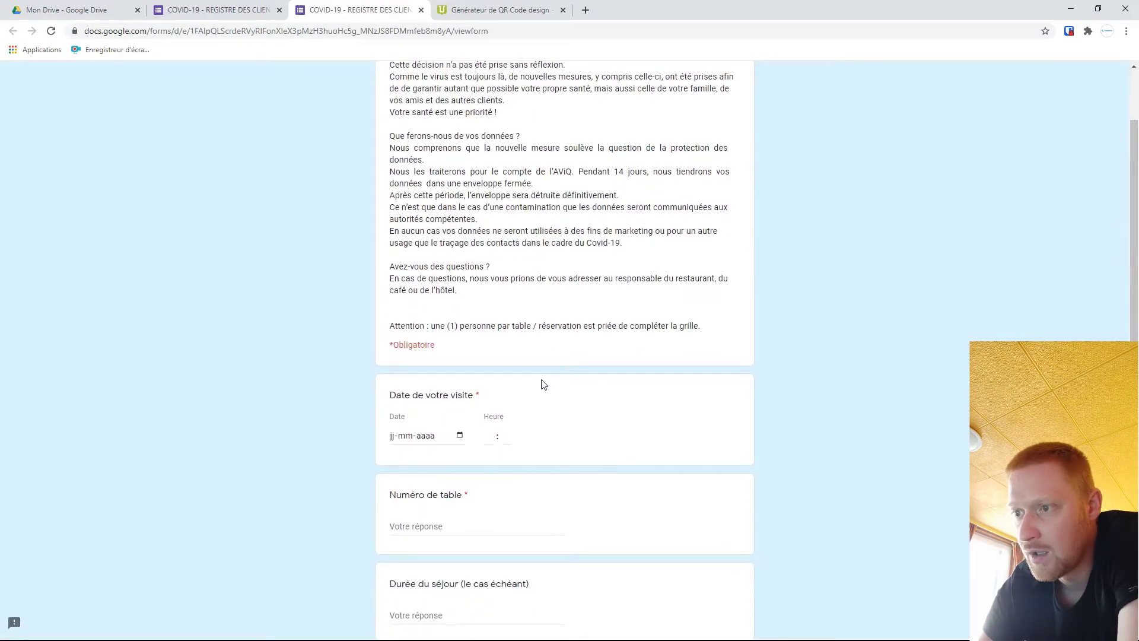
left_click(430, 436)
left_click(459, 437)
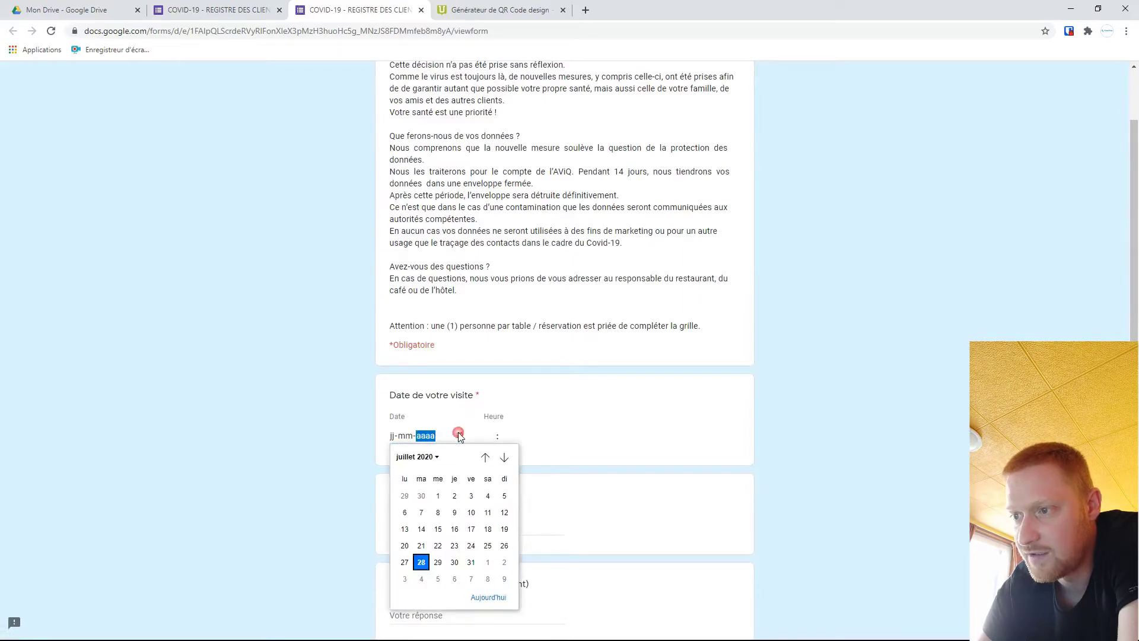
left_click(422, 563)
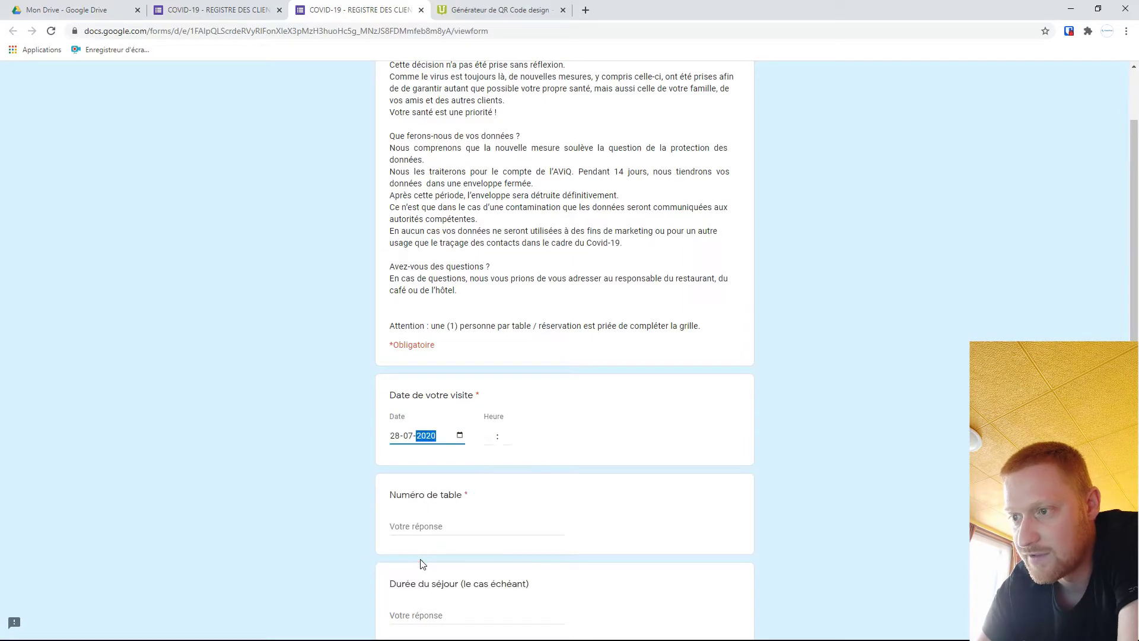
left_click(489, 437)
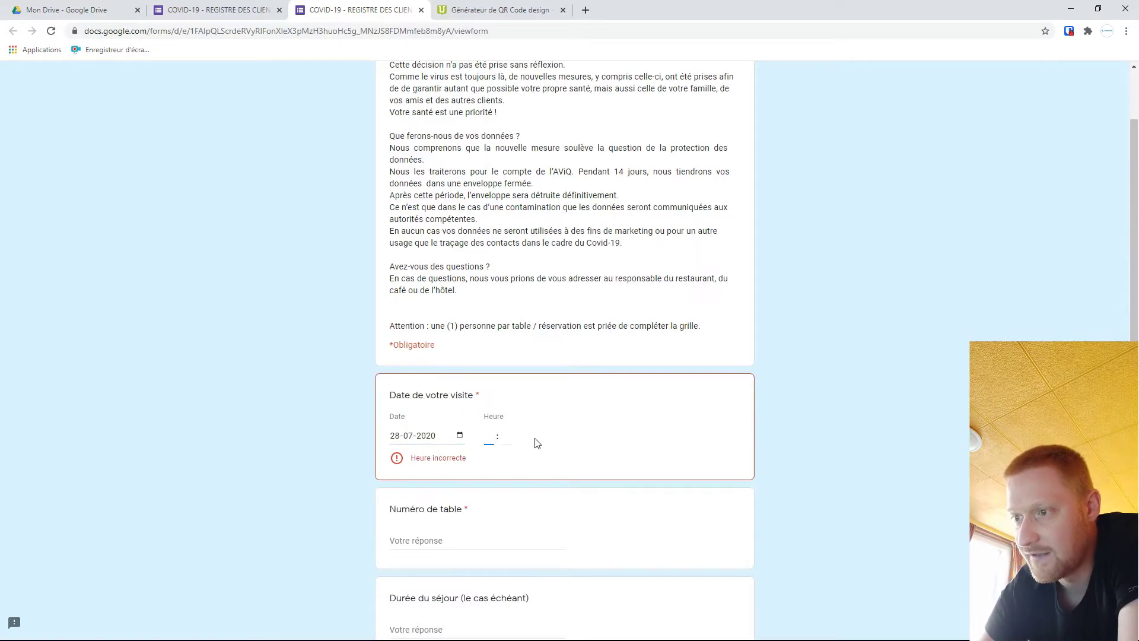
type("18 : ")
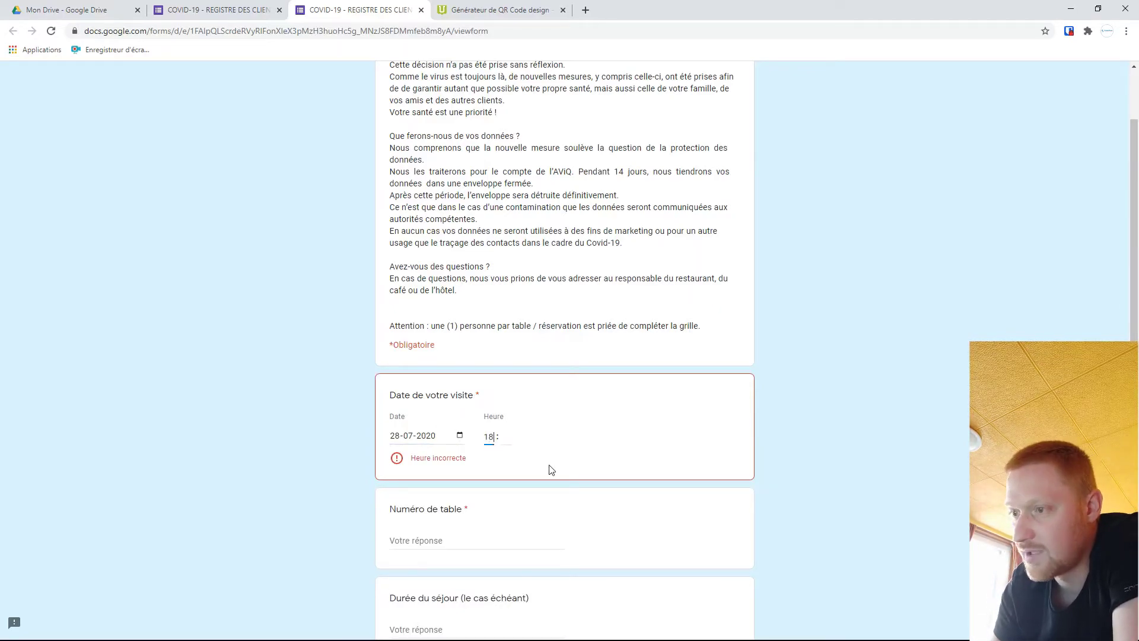
type("00")
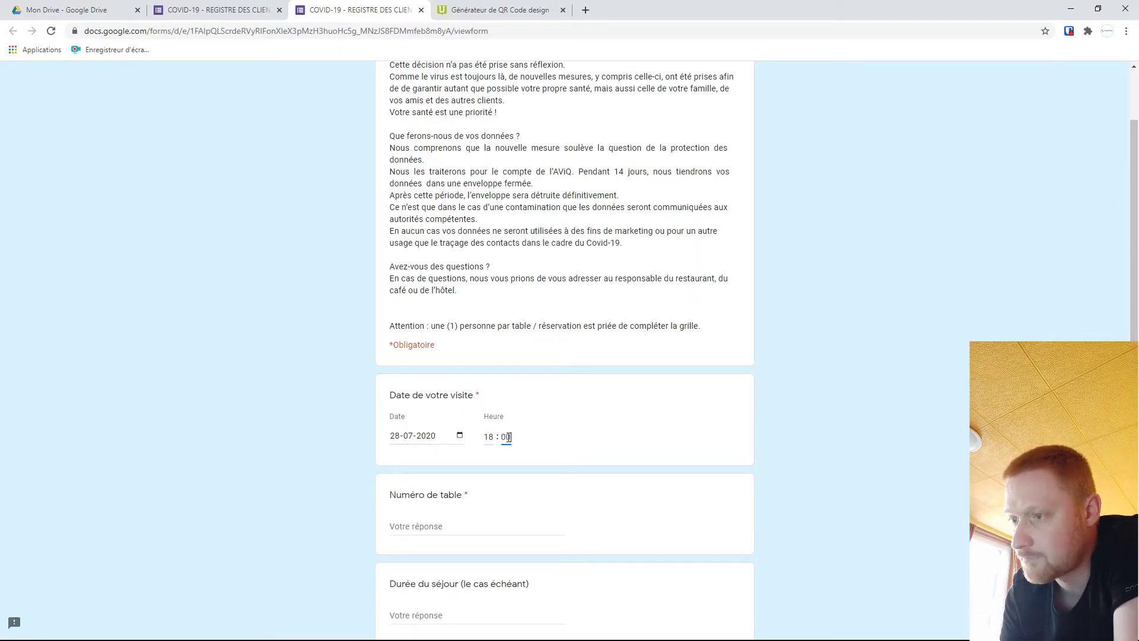
- Fill in table number 4, the test customer's full name and the contact e-mail, leaving the stay duration blank
left_click(532, 523)
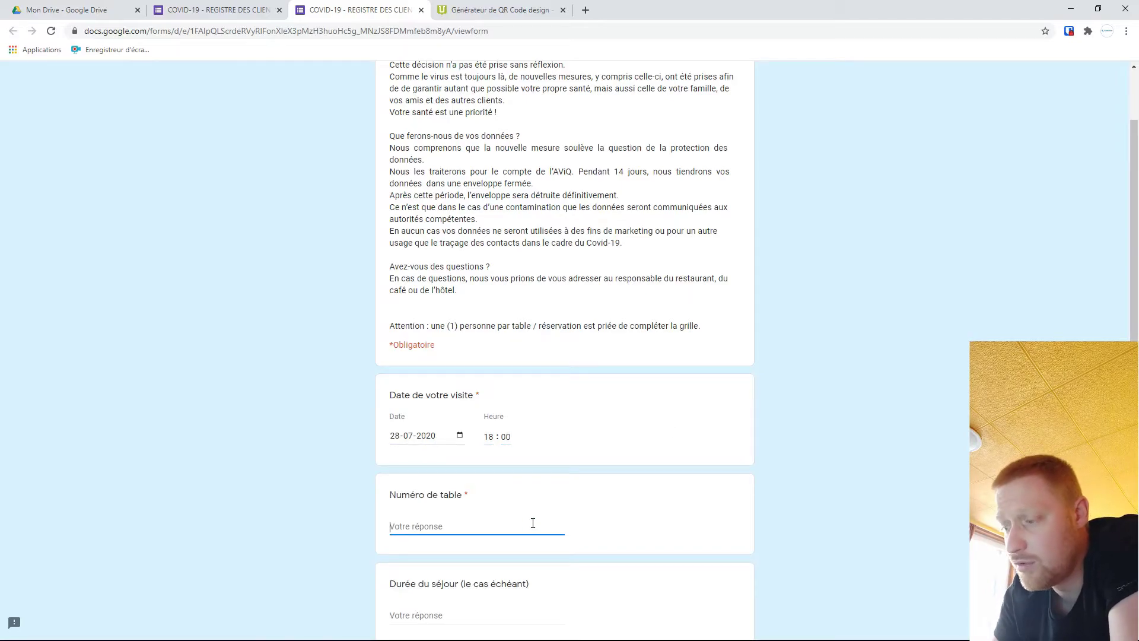
type("4")
scroll(602, 374, "down", 5)
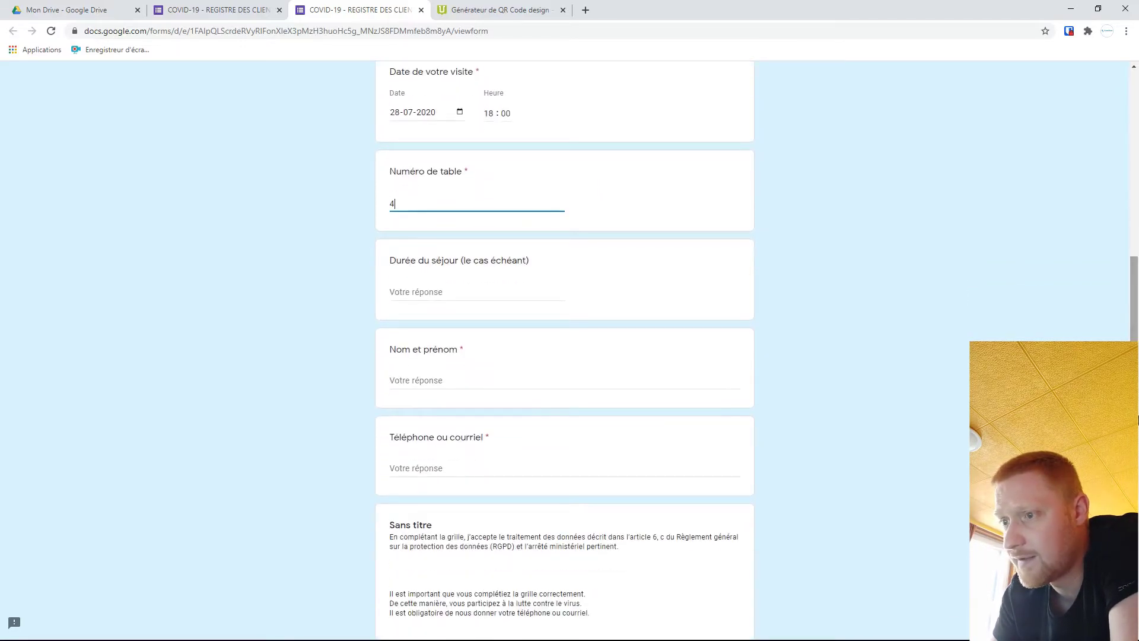
left_click(529, 380)
type("test mo")
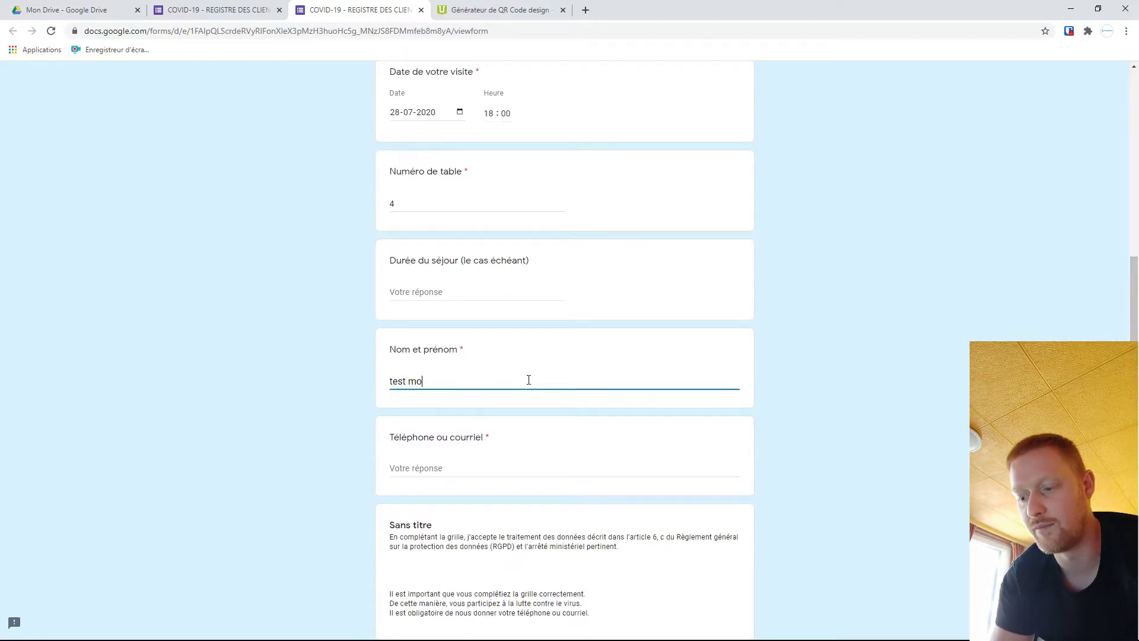
type("nsieur")
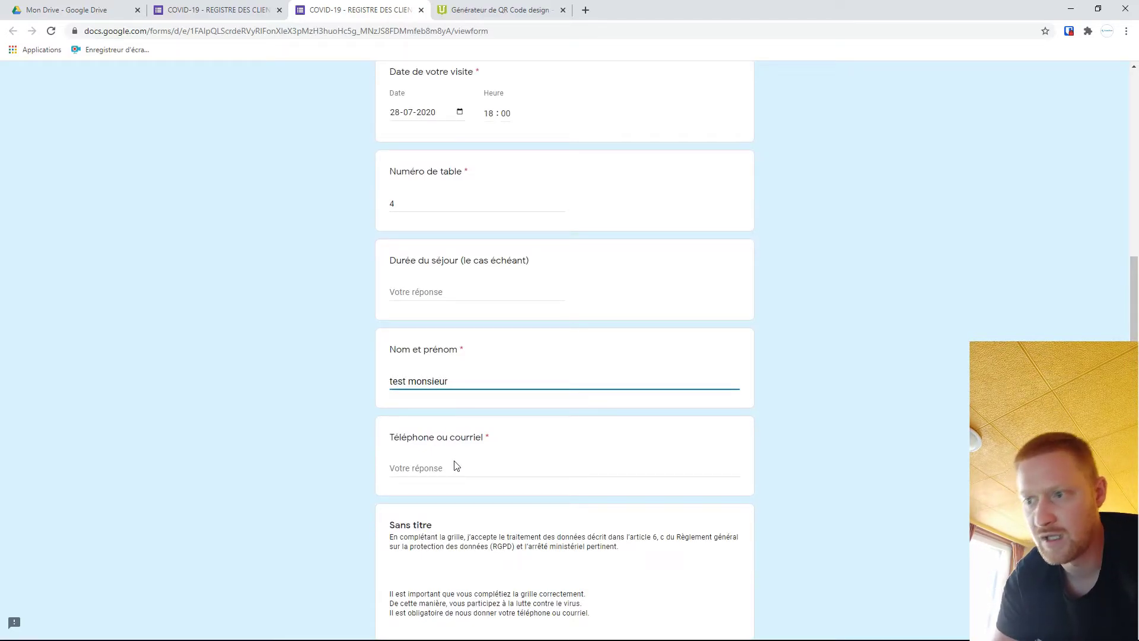
left_click(453, 468)
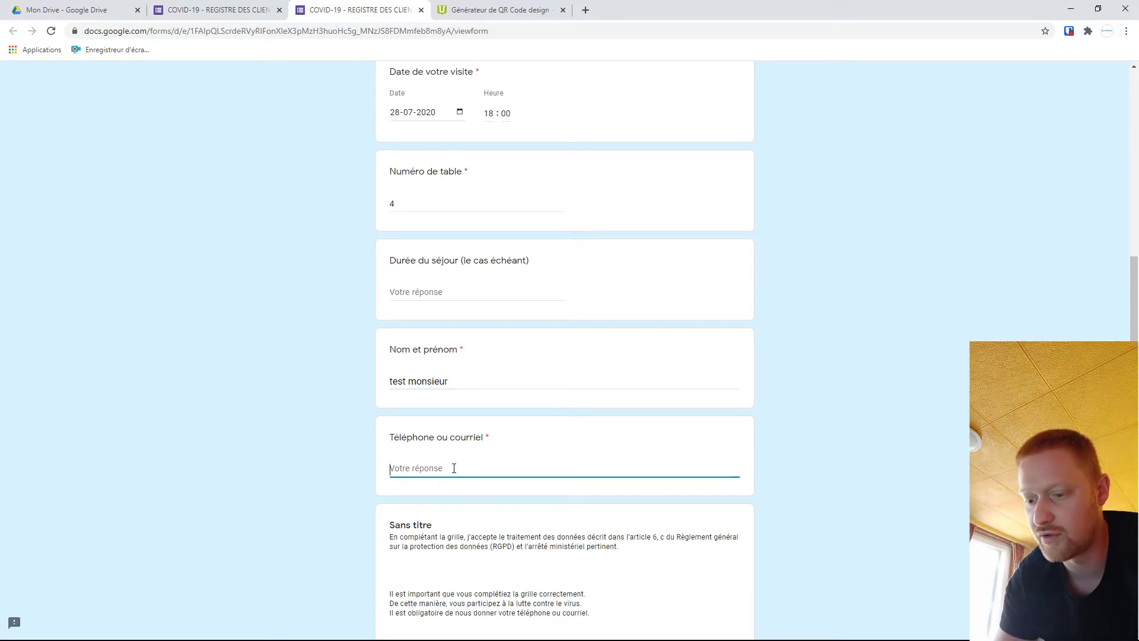
type("monsieur@test.com")
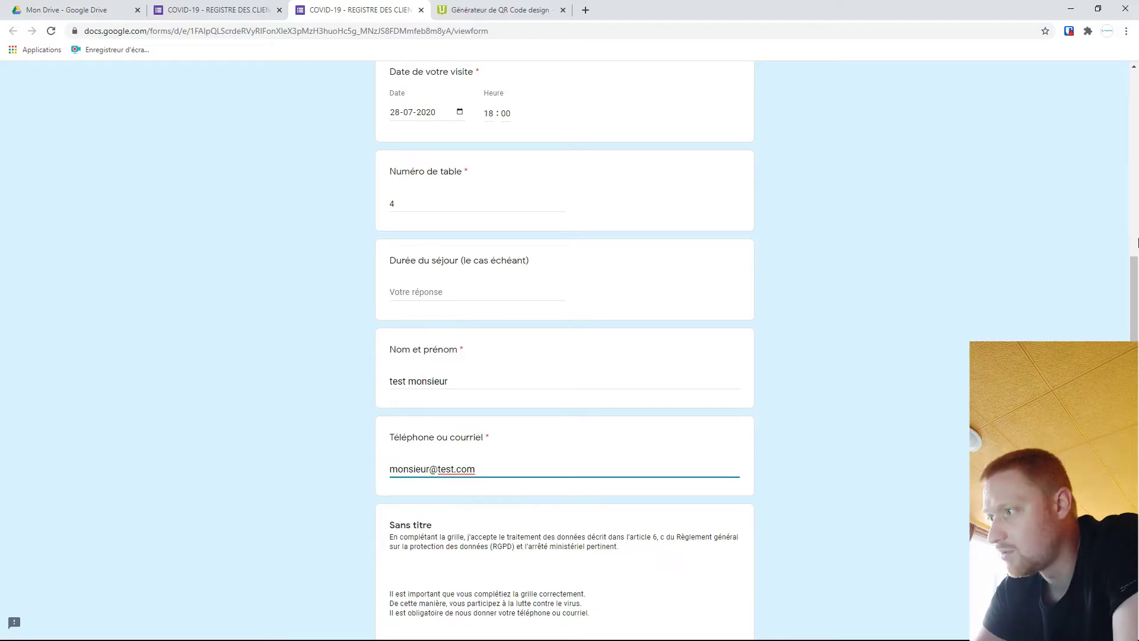
- Submit the completed test response and close the form preview
left_click_drag(1135, 281, 1136, 439)
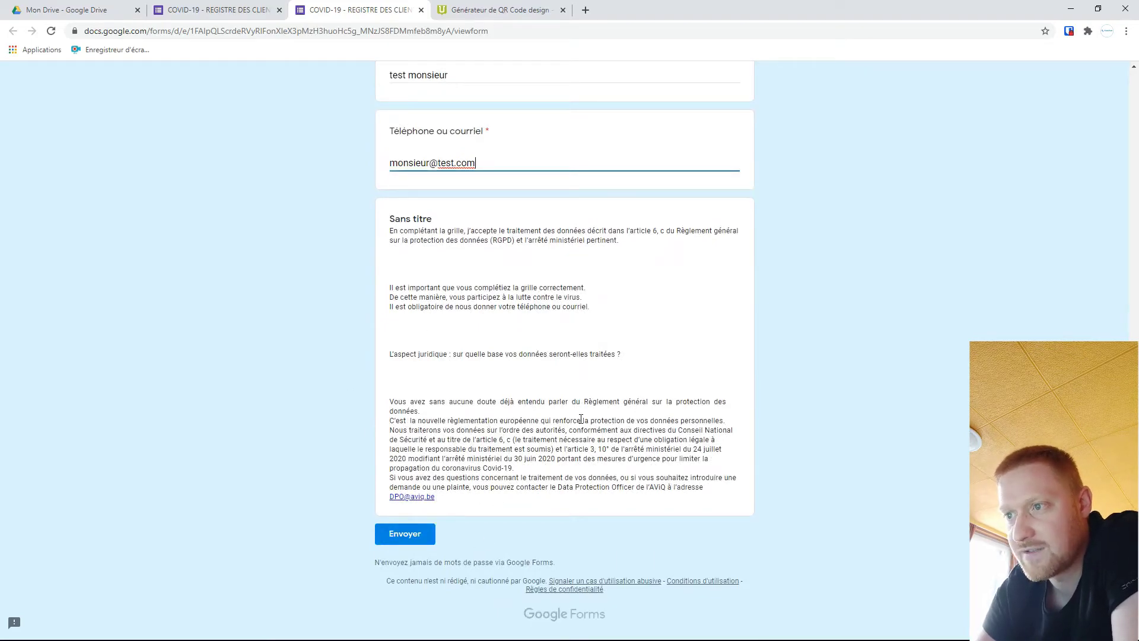
left_click(418, 536)
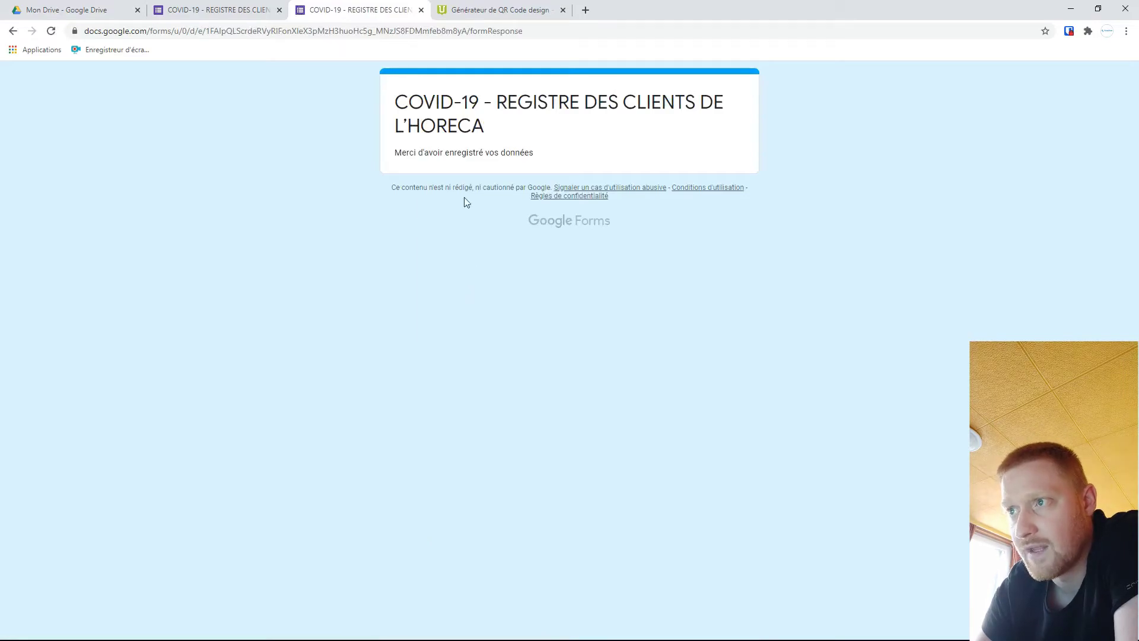
left_click(420, 11)
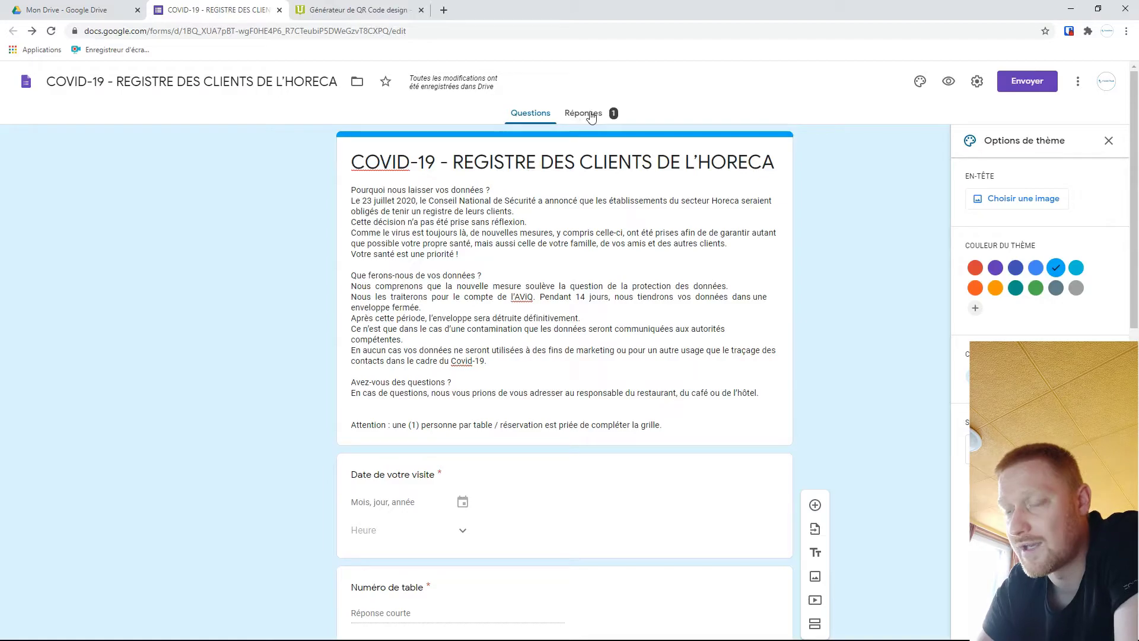
- Remove the "Sans titre" title from the closing legal text block and check that block in the form preview
left_click_drag(1136, 152, 1137, 462)
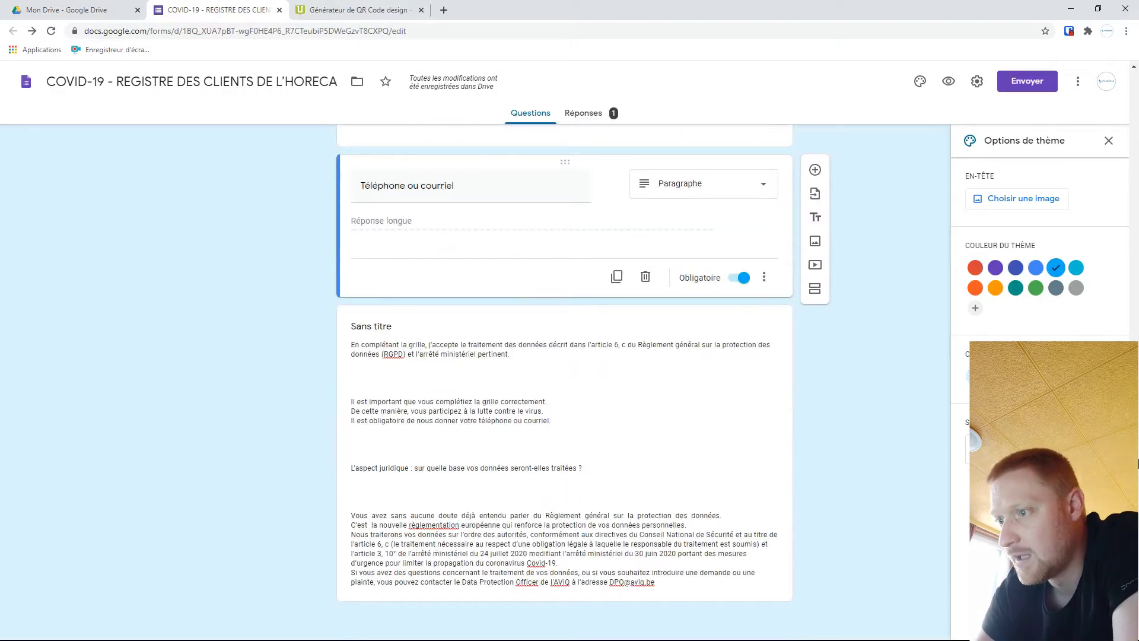
left_click(408, 328)
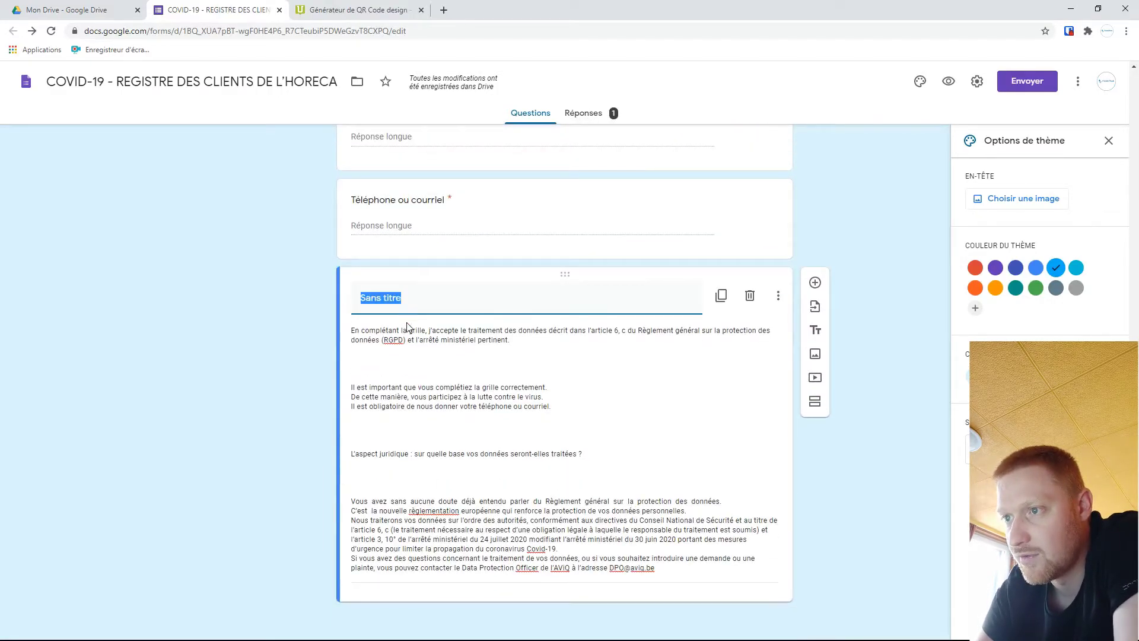
key("BackSpace")
left_click(230, 345)
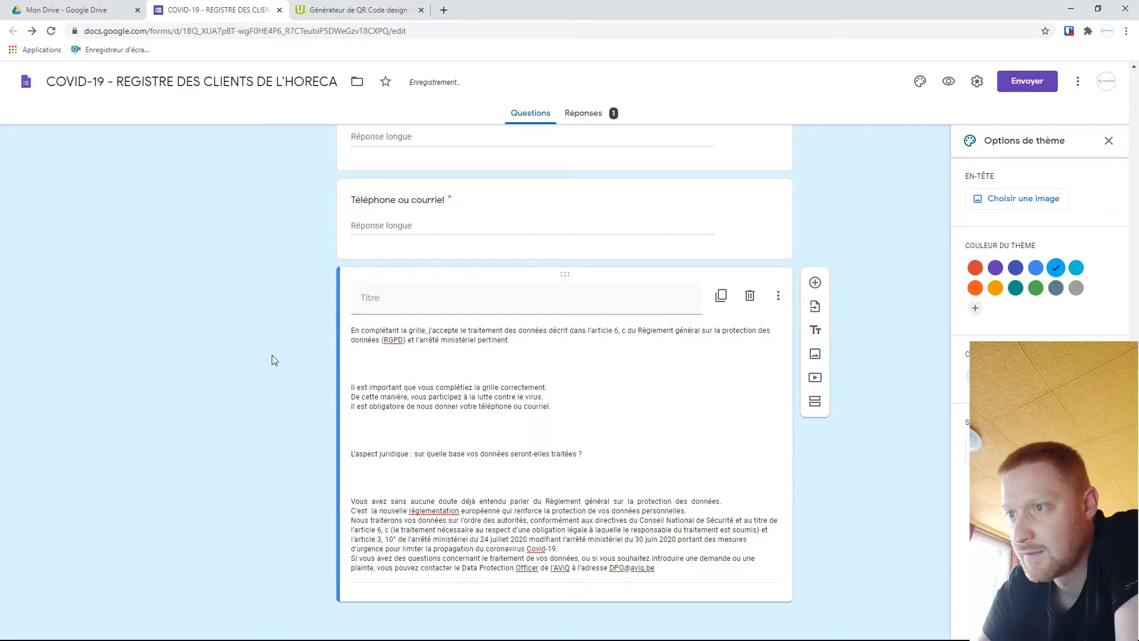
left_click(599, 346)
key("ctrl+a")
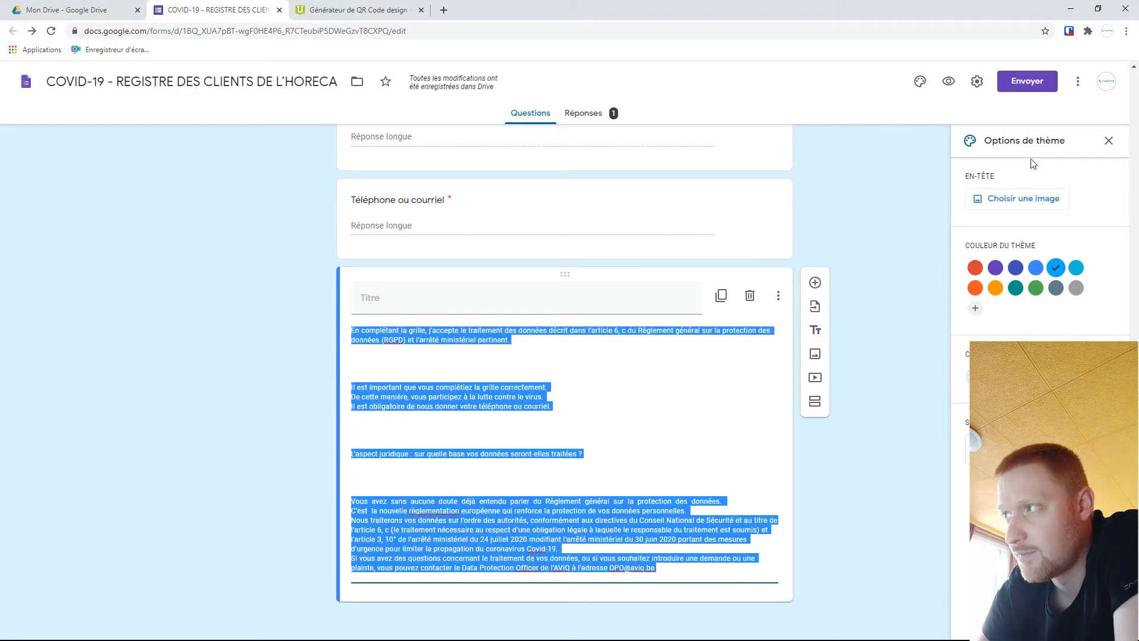
left_click(529, 218)
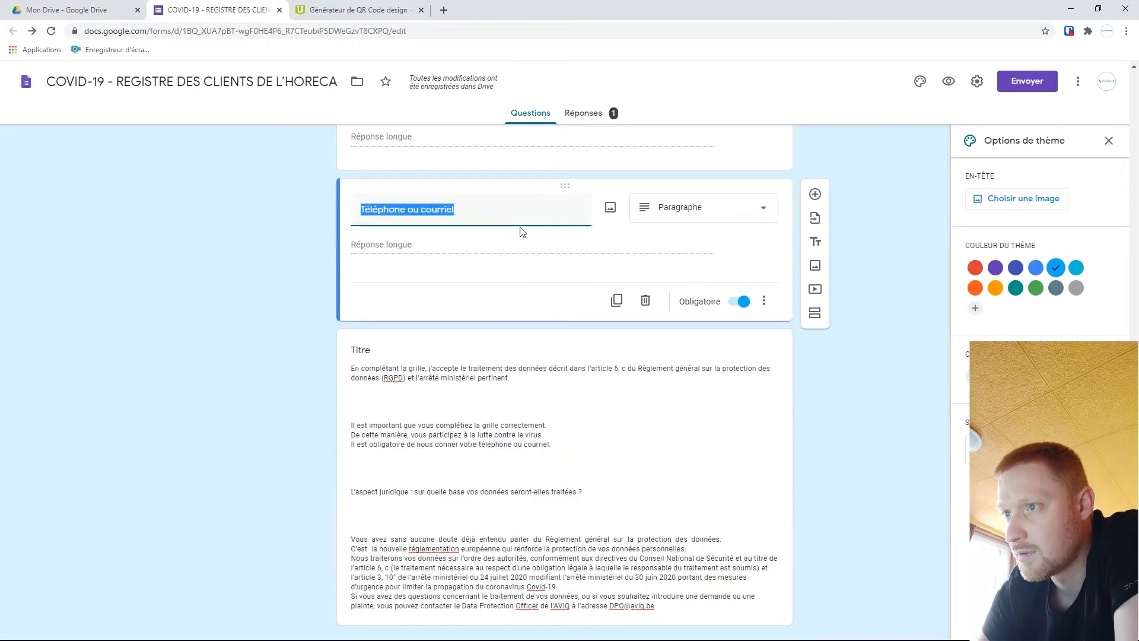
left_click(947, 82)
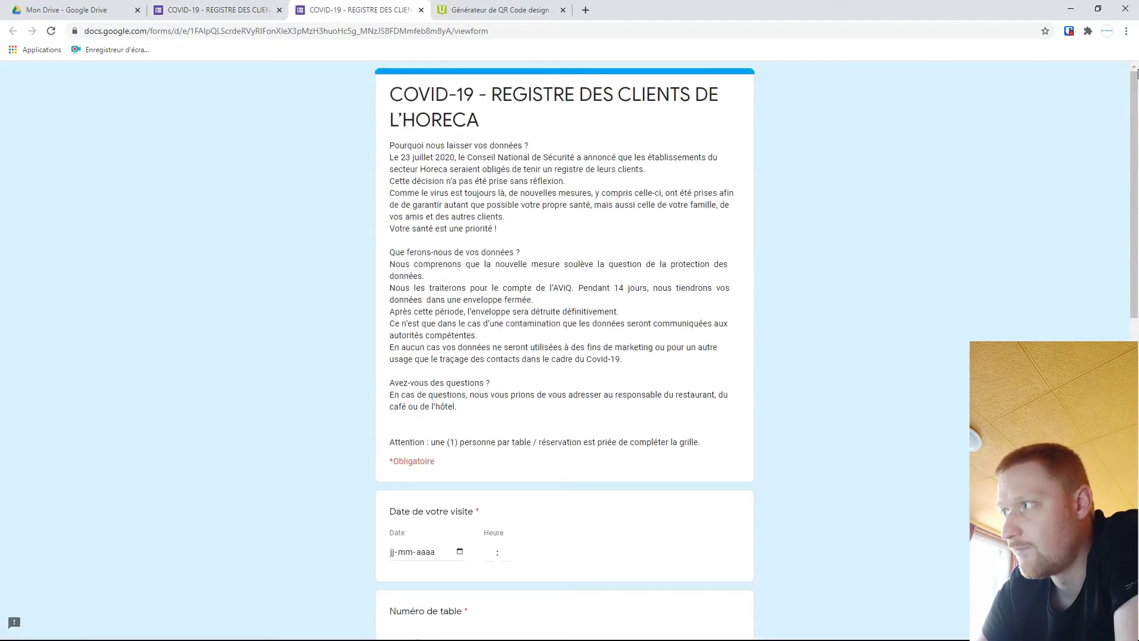
left_click_drag(1137, 91, 1138, 479)
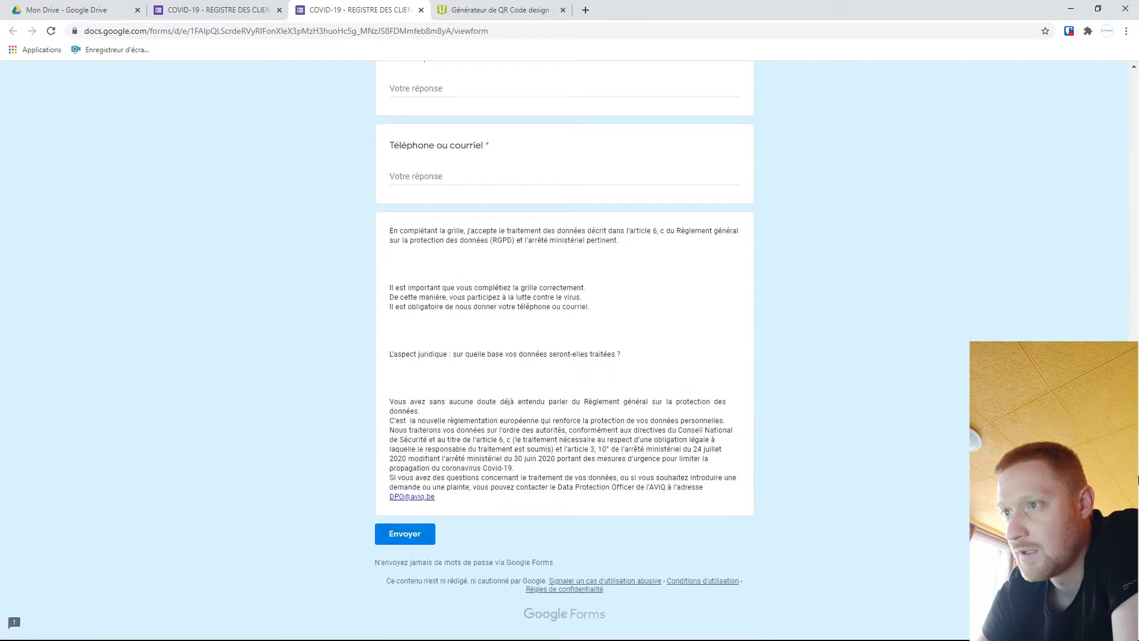
left_click(421, 10)
- Review the summary of the form's responses and create a new spreadsheet as their destination
left_click(584, 113)
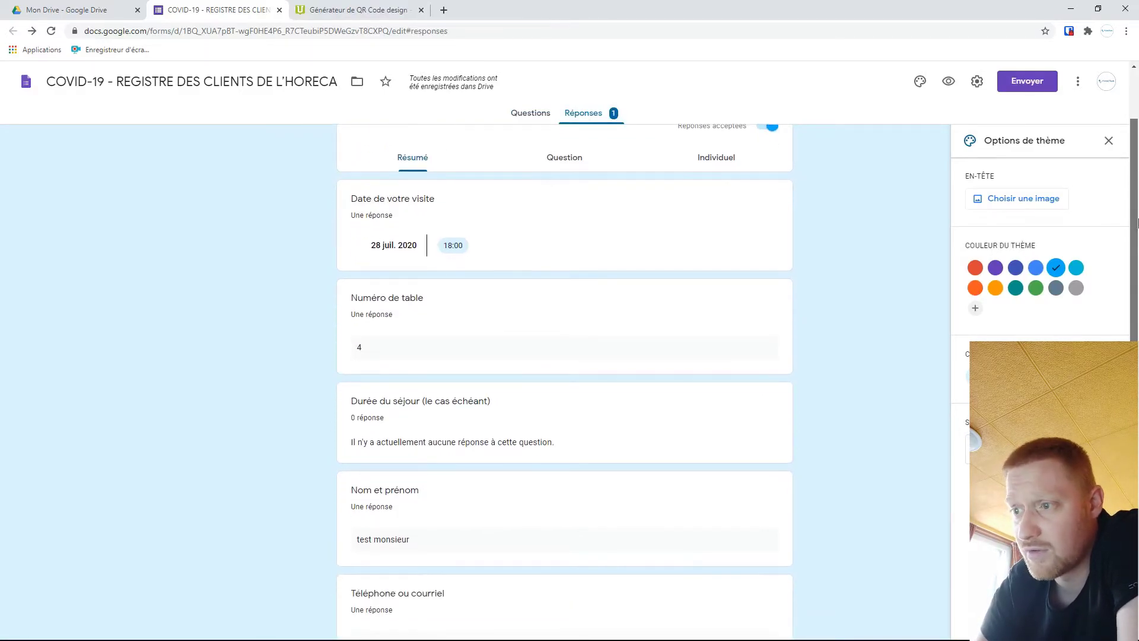
scroll(1136, 305, "down", 2)
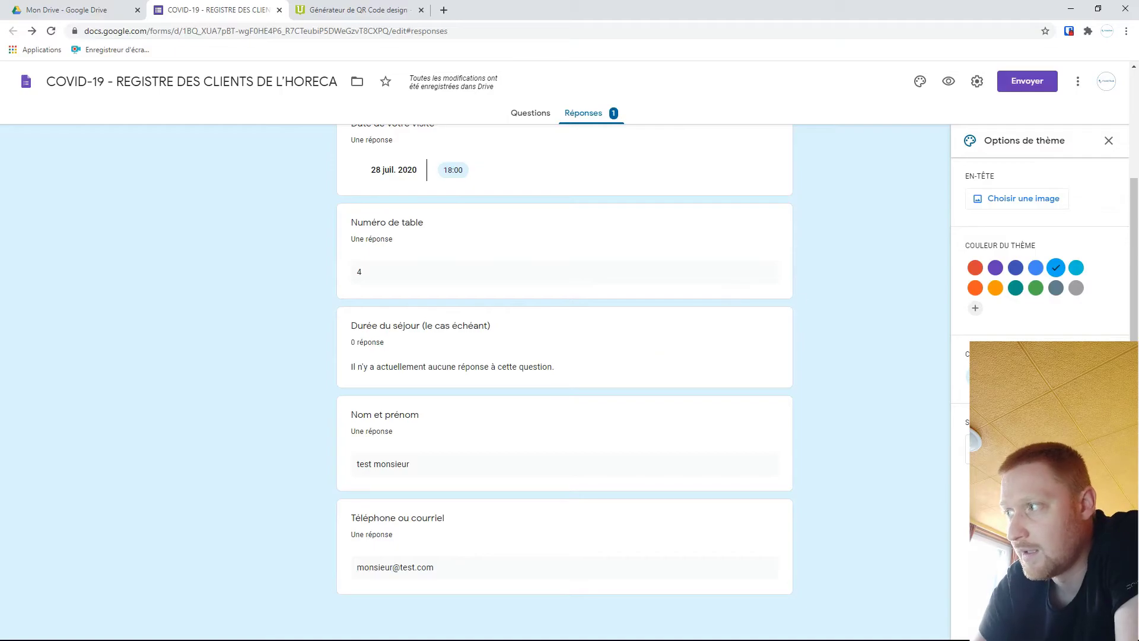
scroll(1136, 126, "up", 3)
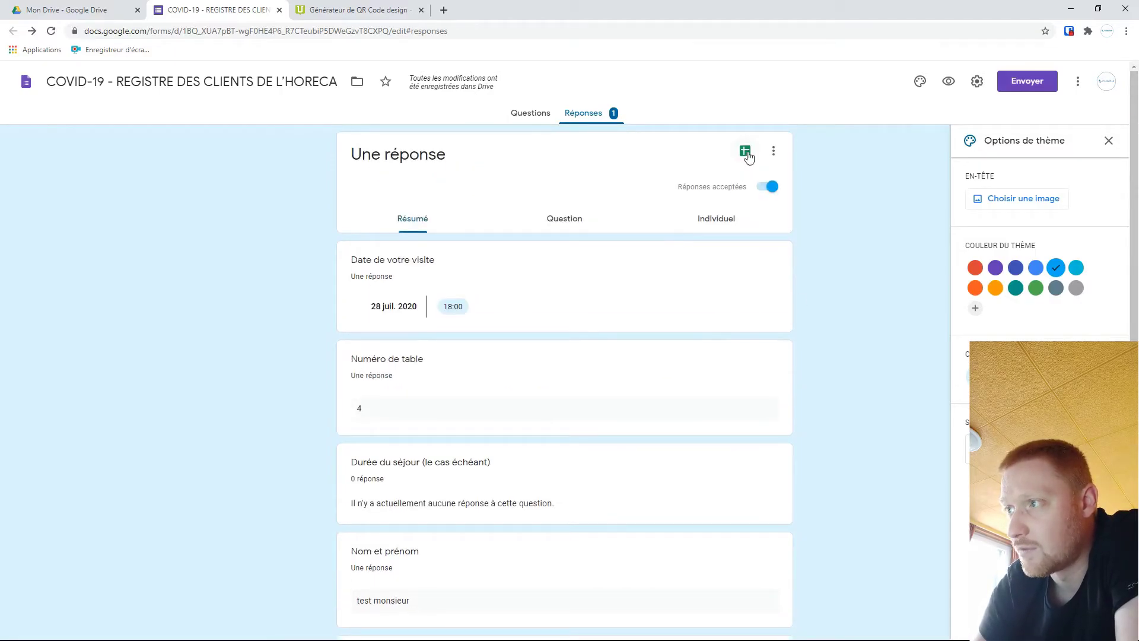
left_click(745, 151)
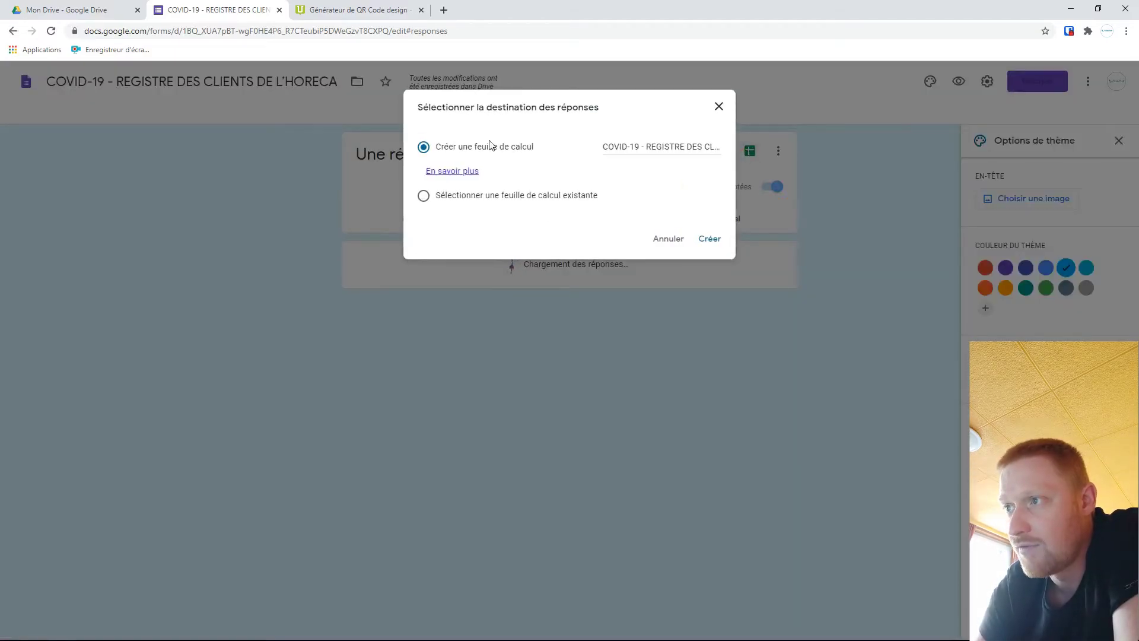
left_click(717, 244)
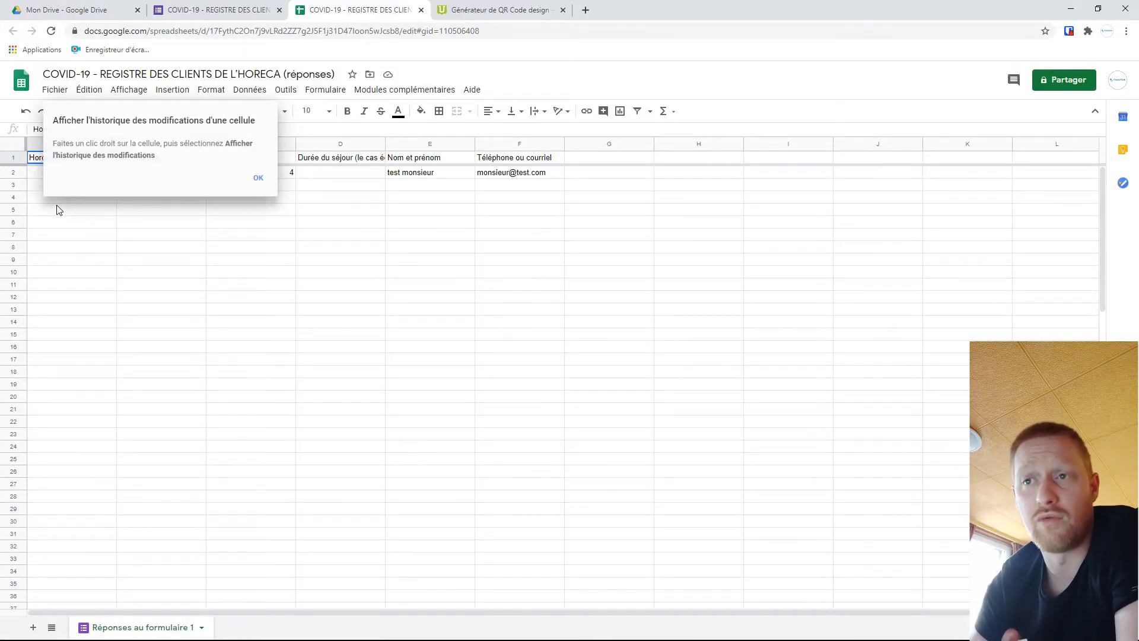
- Compare the submission timestamp with the visit date in the responses spreadsheet, and close the spreadsheet
left_click(256, 178)
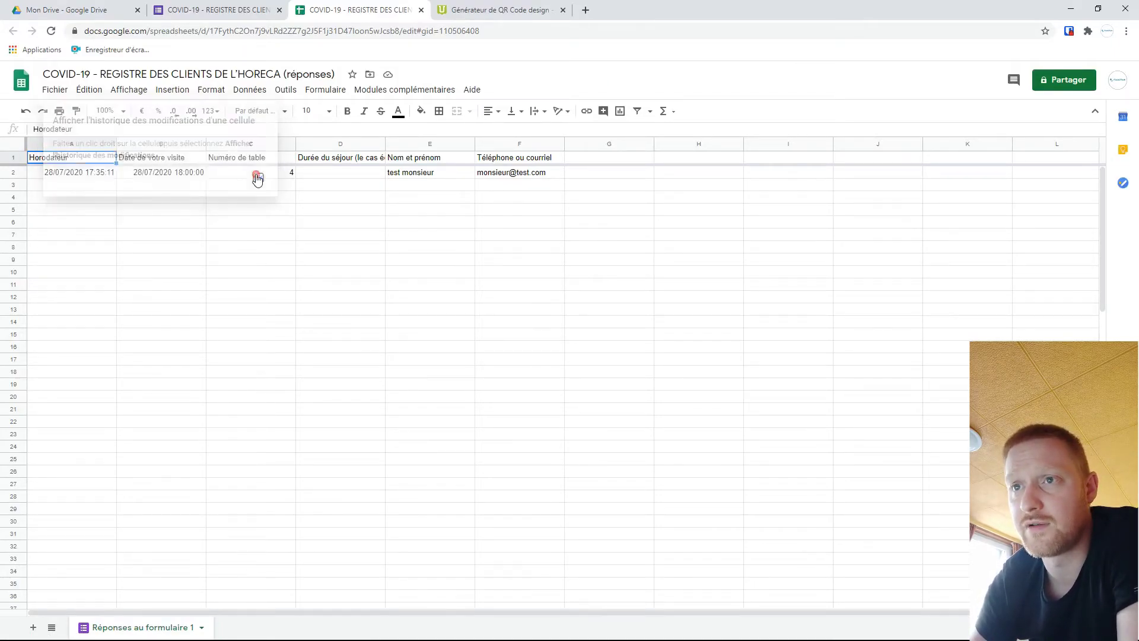
left_click(75, 173)
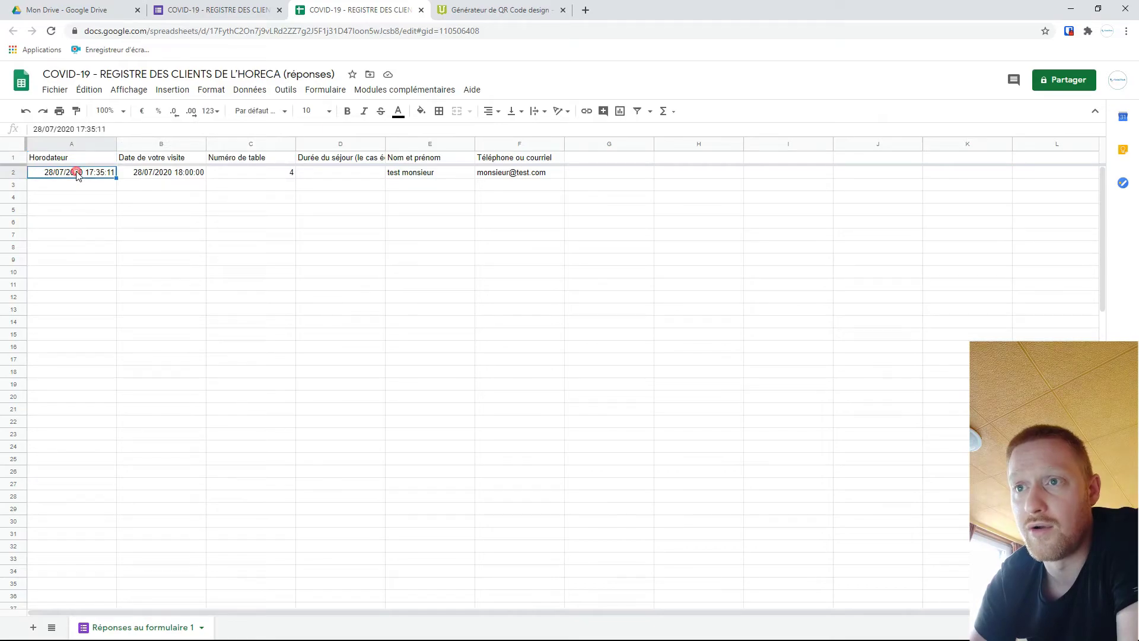
left_click(181, 177)
left_click(178, 159)
left_click(172, 173)
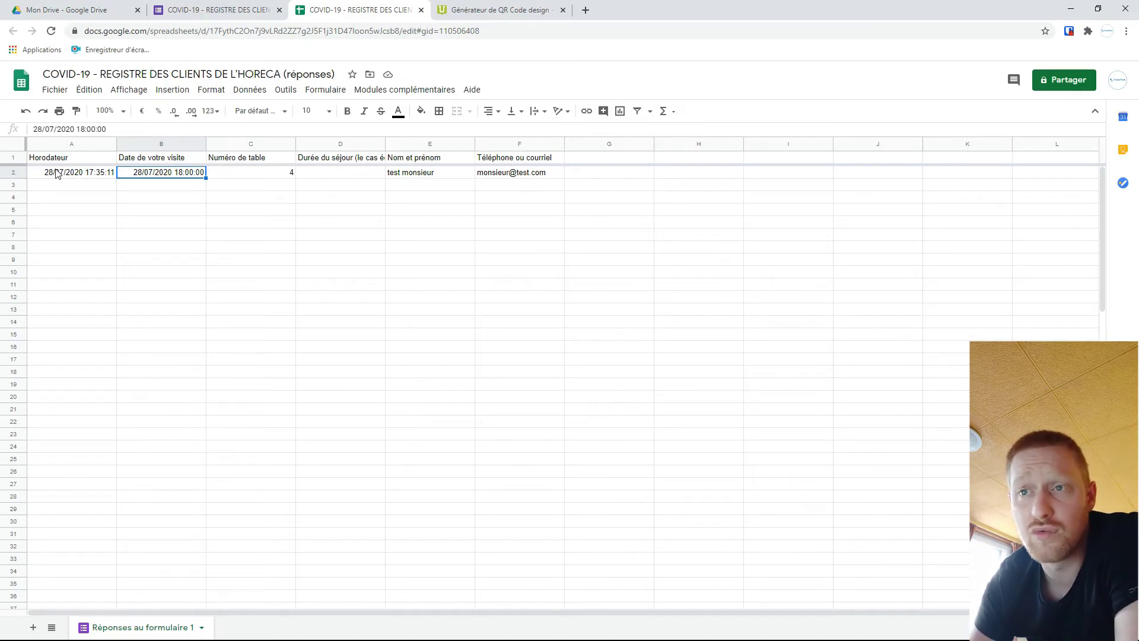
left_click(80, 174)
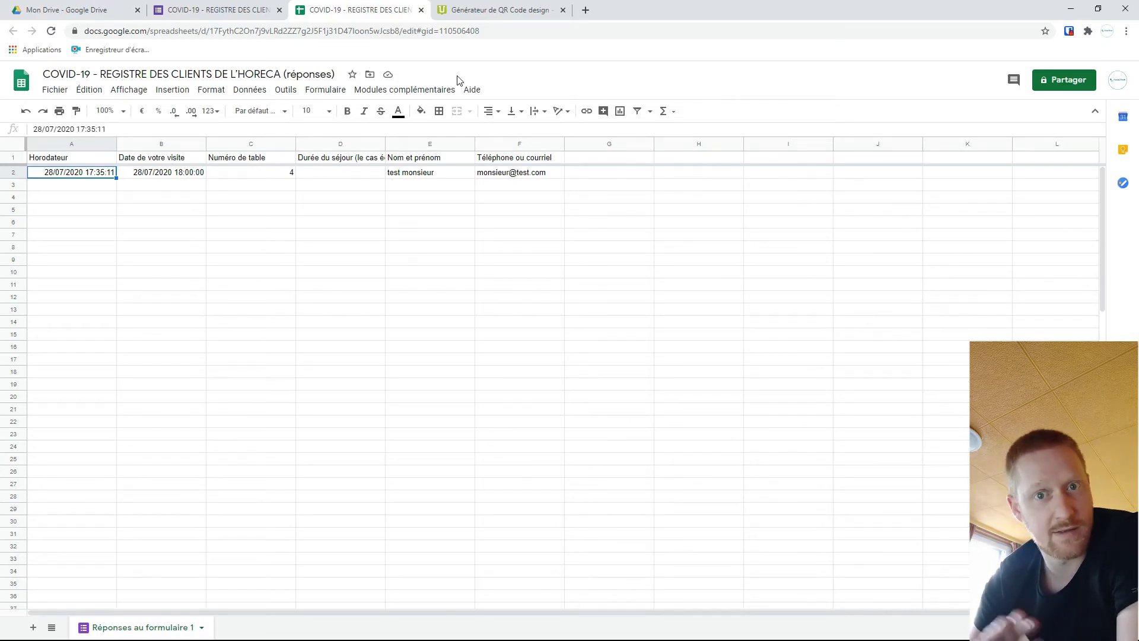
left_click(421, 10)
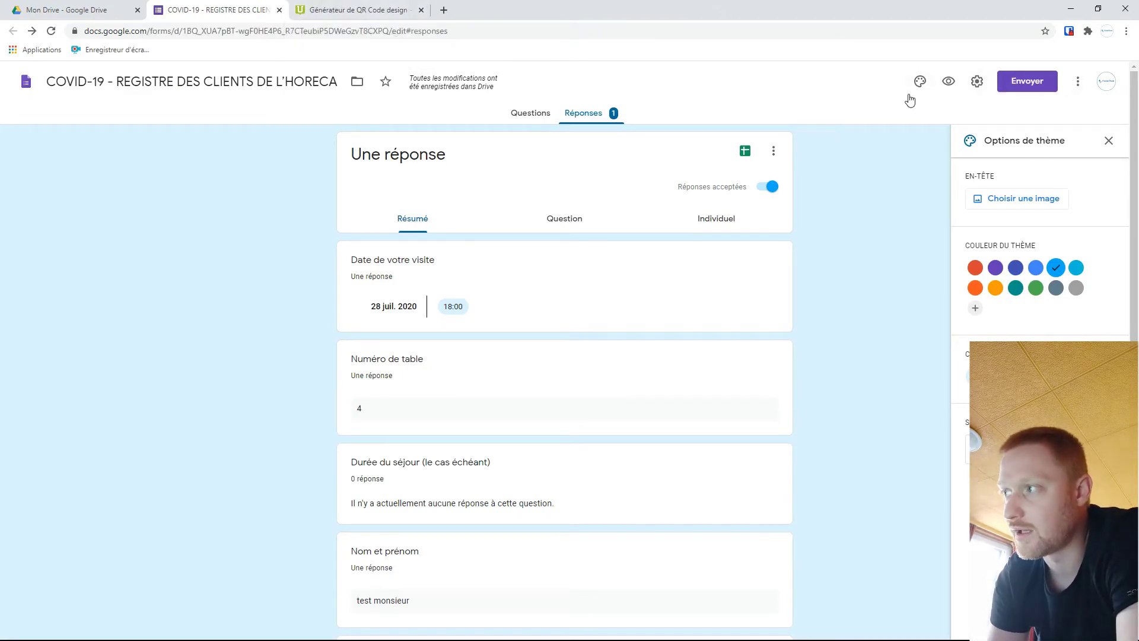
- Generate the pre-filled response link of the form with all answers left blank, and copy that link
left_click(543, 118)
left_click(1077, 82)
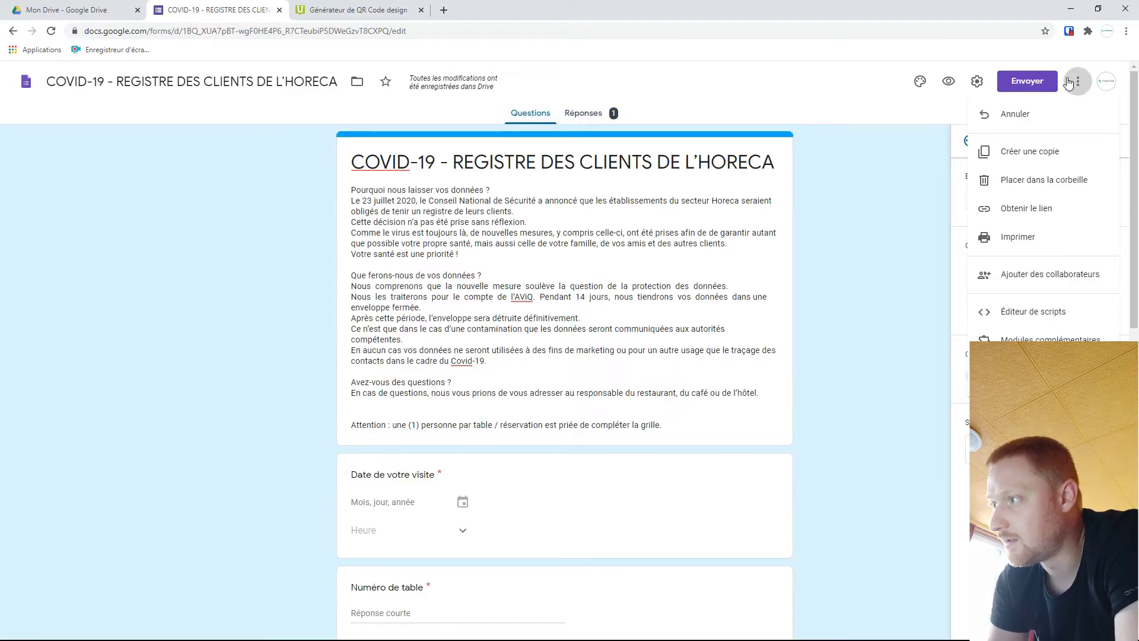
left_click(984, 208)
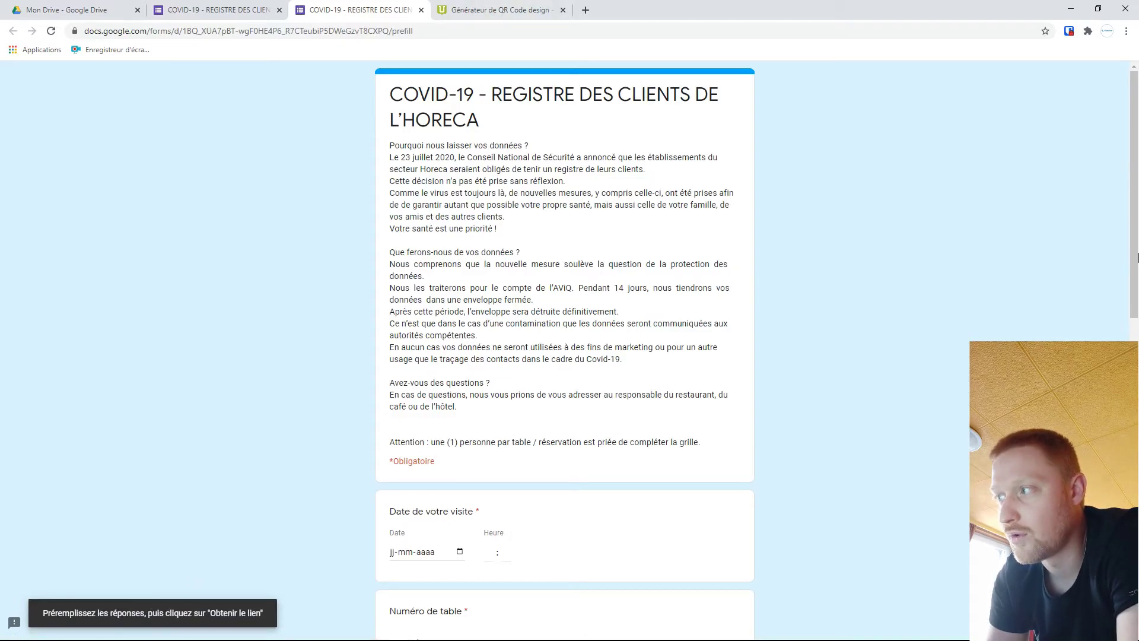
left_click_drag(1136, 244, 1135, 593)
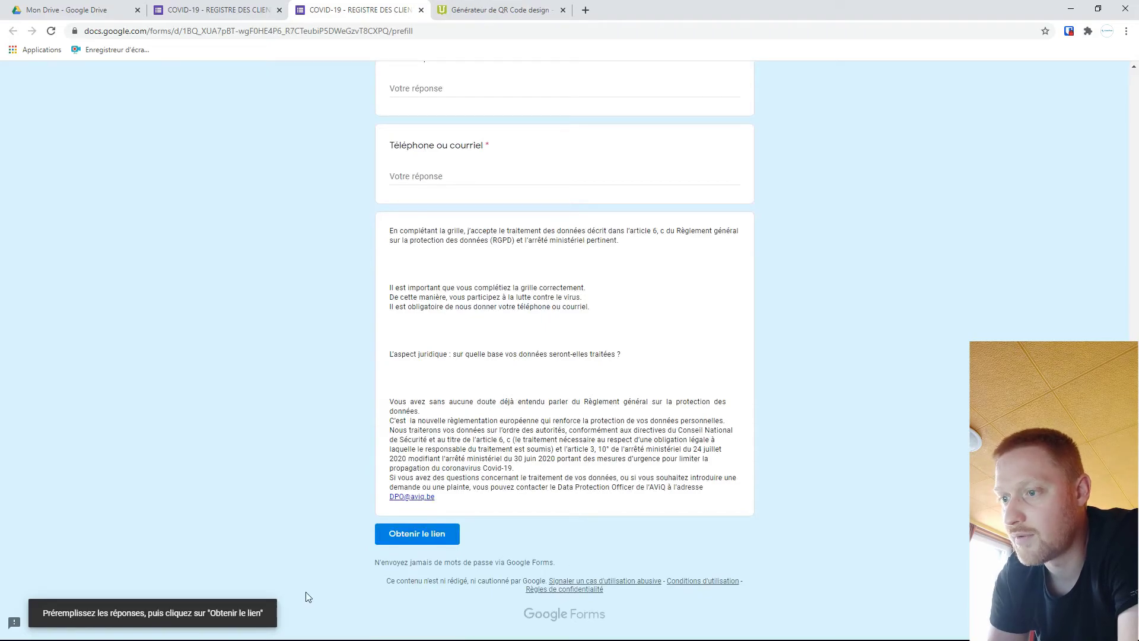
left_click(432, 534)
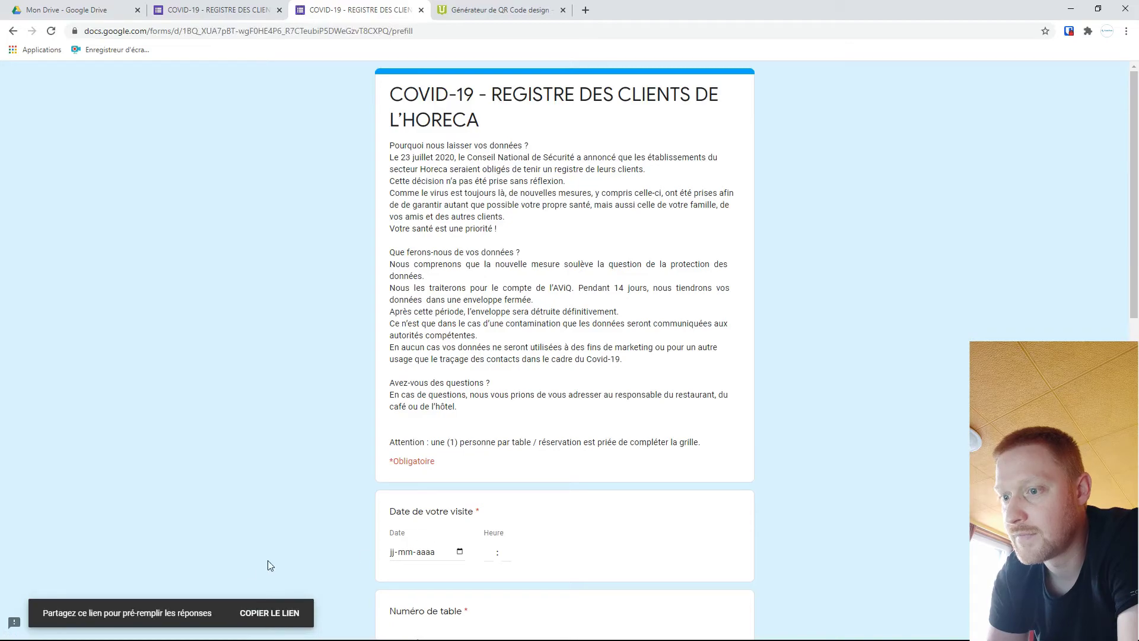
left_click(268, 612)
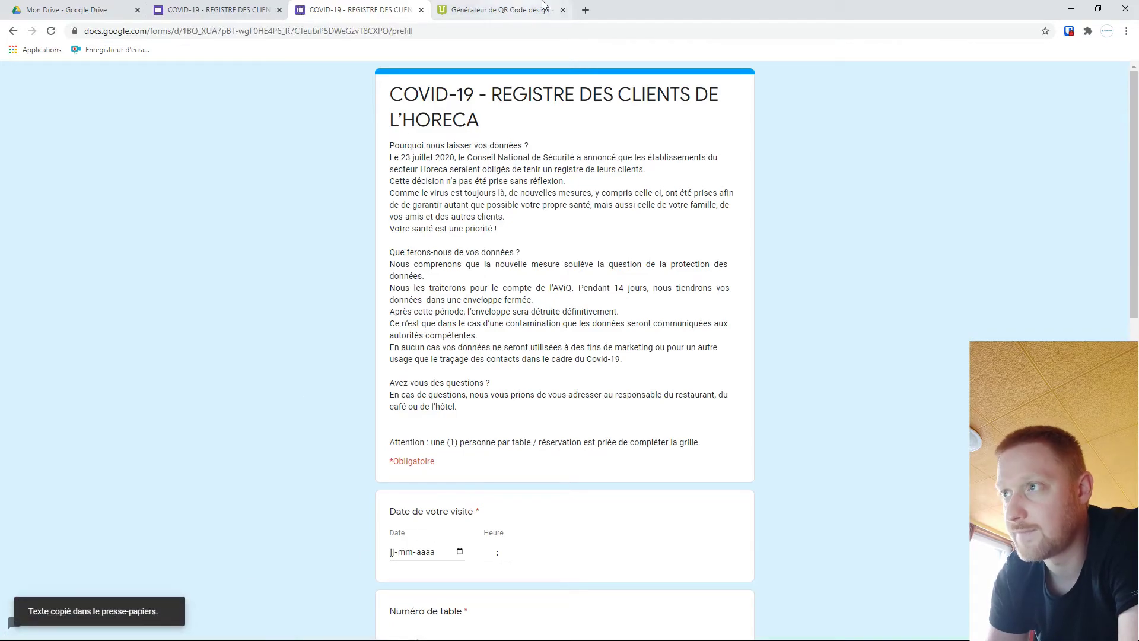
- Open the copied form link in a new browser tab to test it
left_click(585, 10)
type("https://docs.google.com/forms/d/e/1FAIpQLScrdeRVyRIFonXleX3pMzH3huoHc5g_MNzJS8FDMmfeb8m8yA/viewform?usp=pp_url")
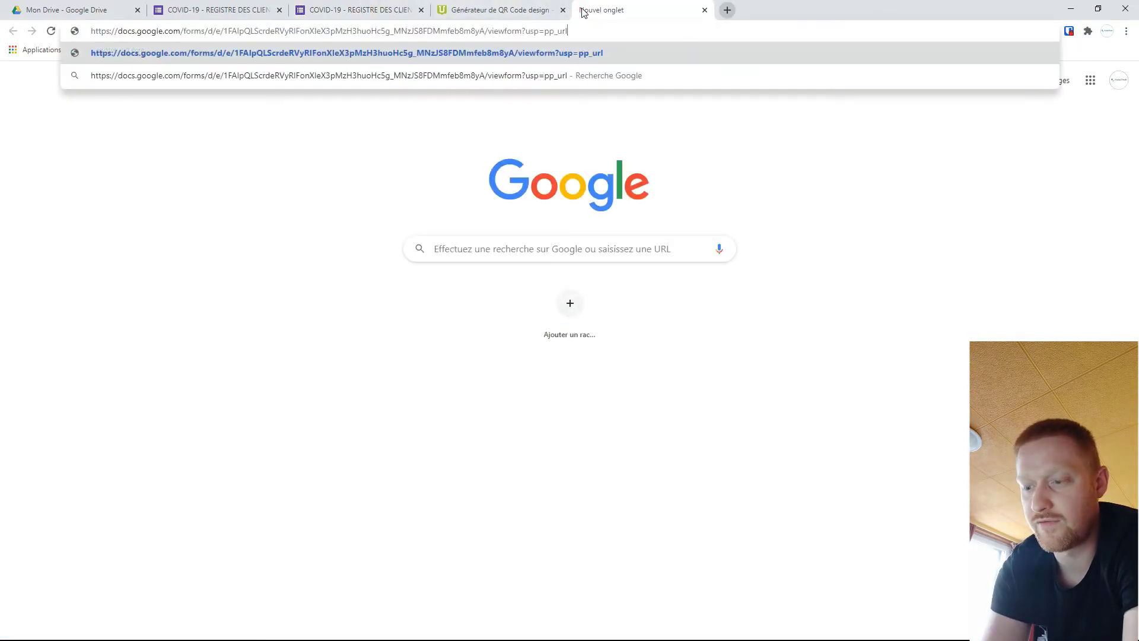
key("Return")
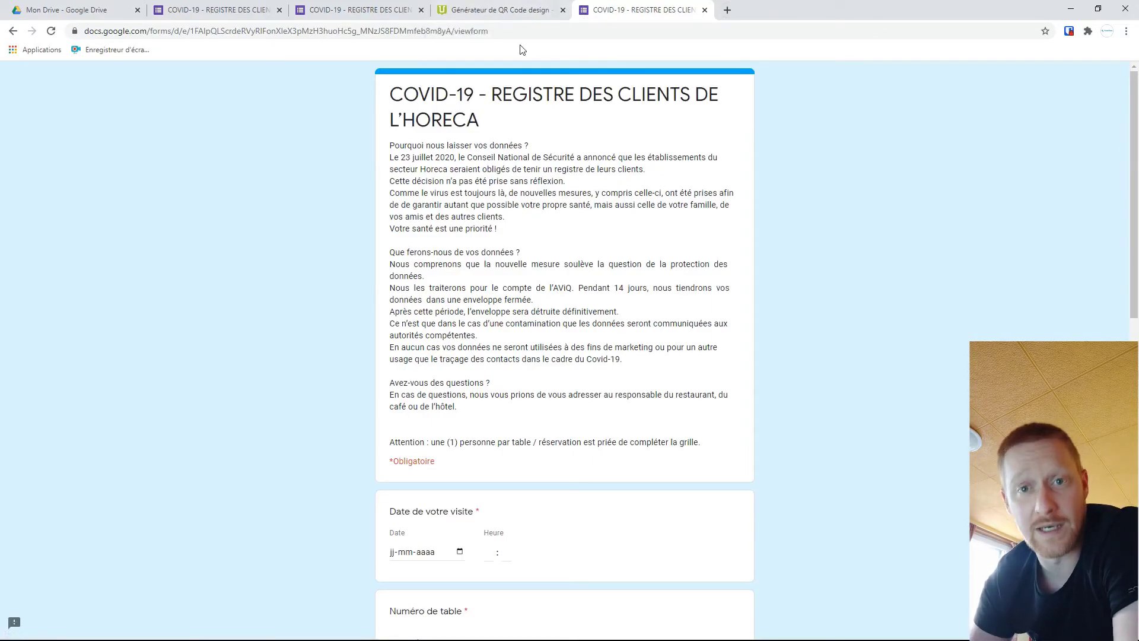
- Switch to the Unitag QR code generator and create a web QR code from the copied form link
left_click(481, 6)
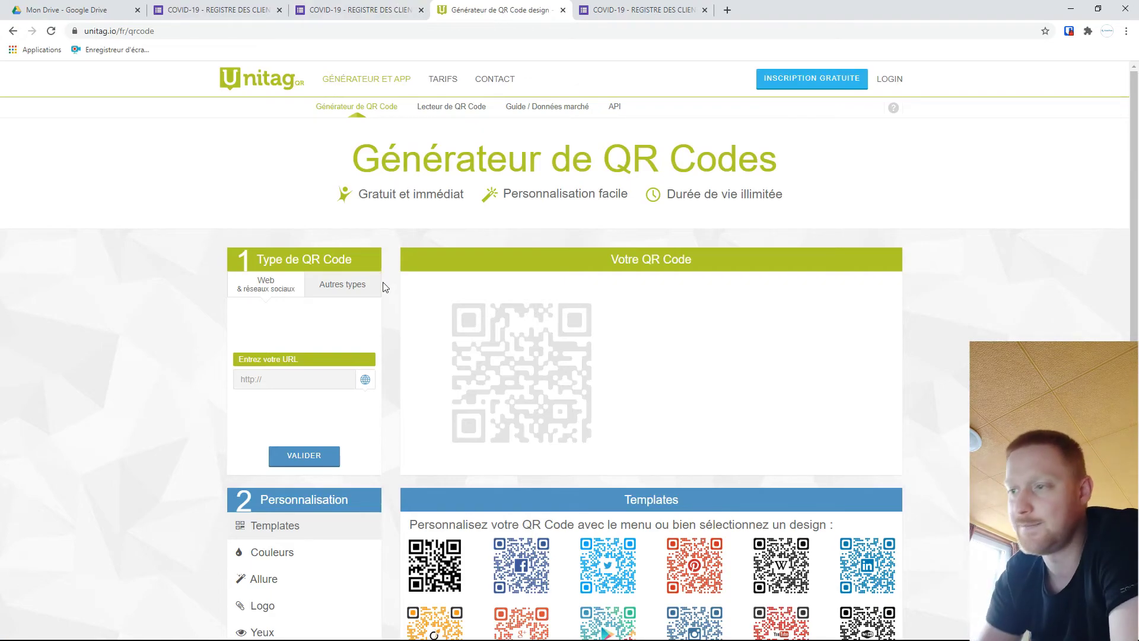
left_click(272, 383)
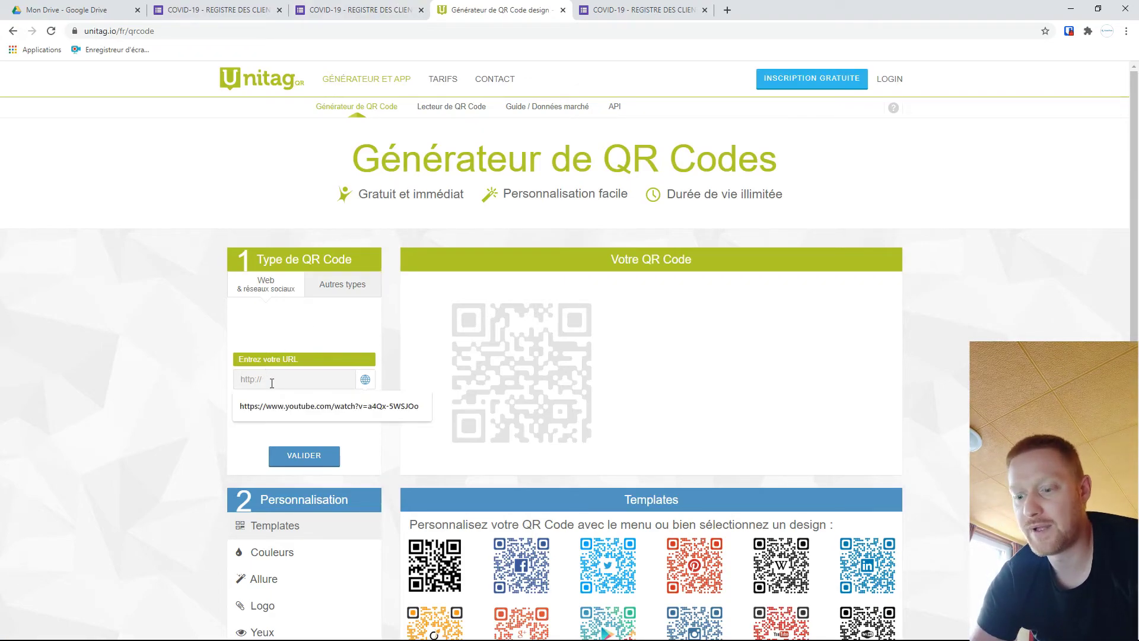
key("ctrl+v")
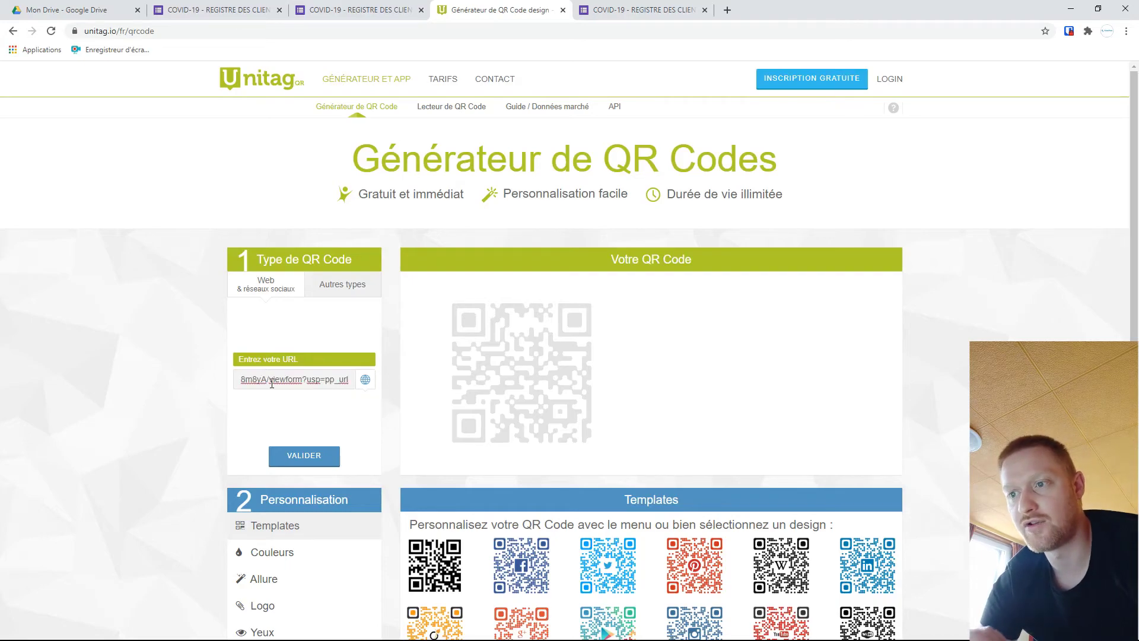
left_click(303, 456)
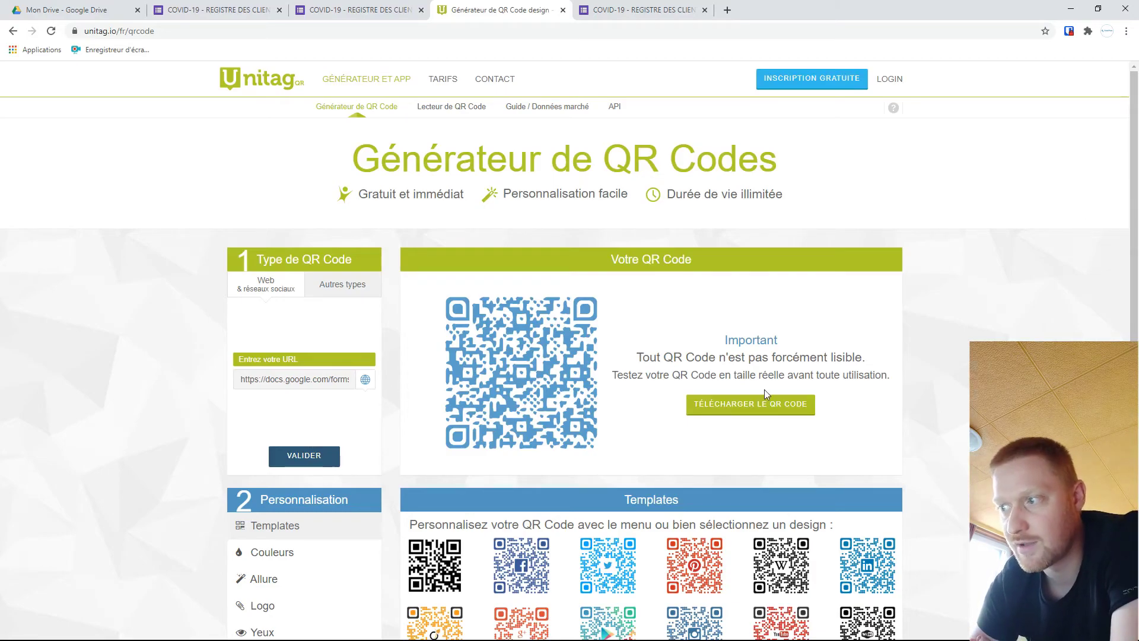
- Download the generated QR code, skipping the social sharing request and dismissing the free sign-up offer
left_click(748, 416)
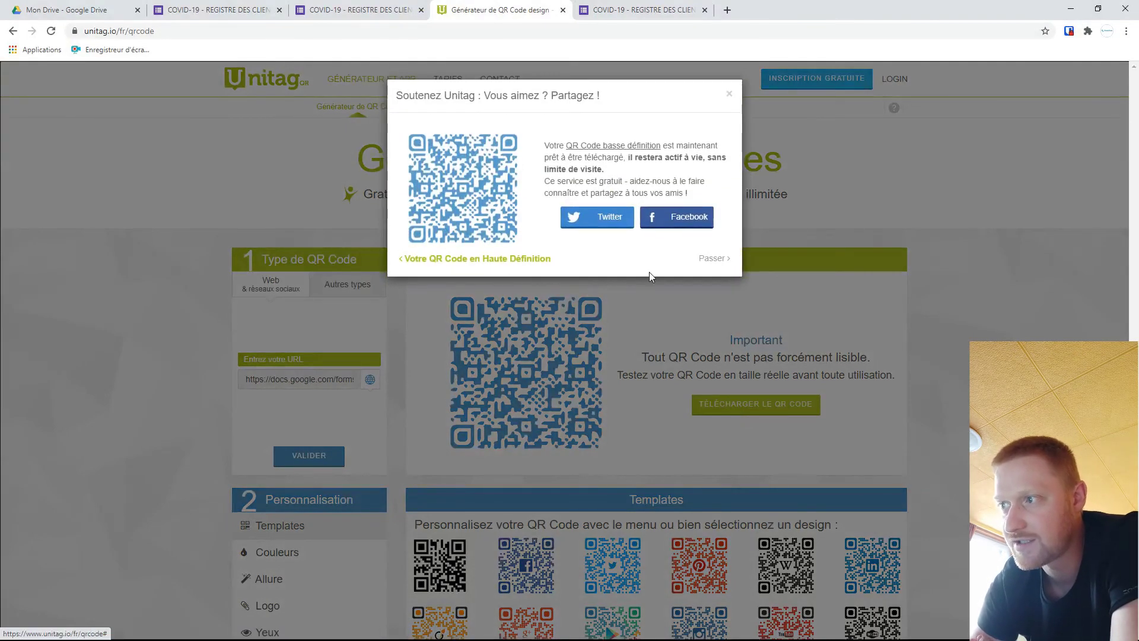
left_click(710, 260)
left_click(635, 245)
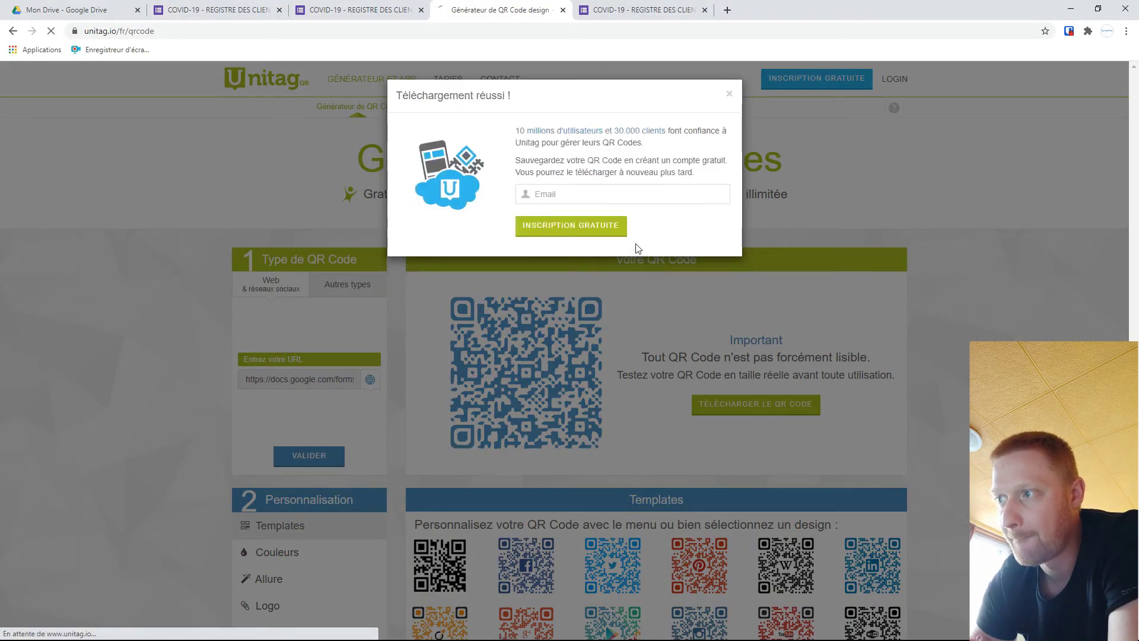
left_click(728, 95)
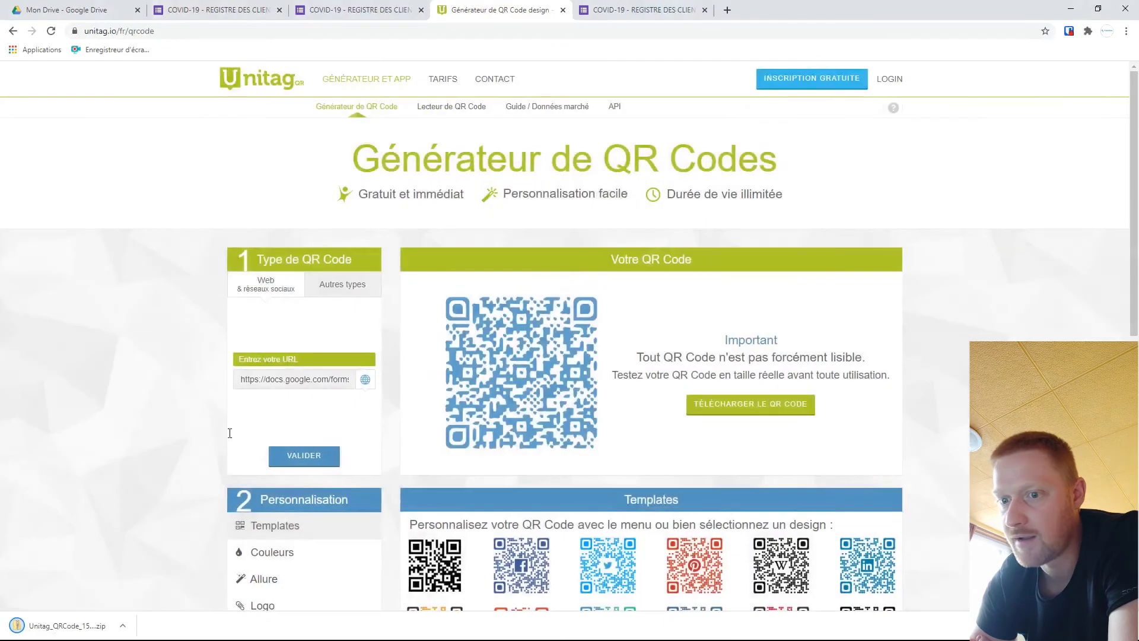
- Show the downloaded QR code archive in its folder, view the horizontal thumbnail image, and close the image and folder
left_click(125, 626)
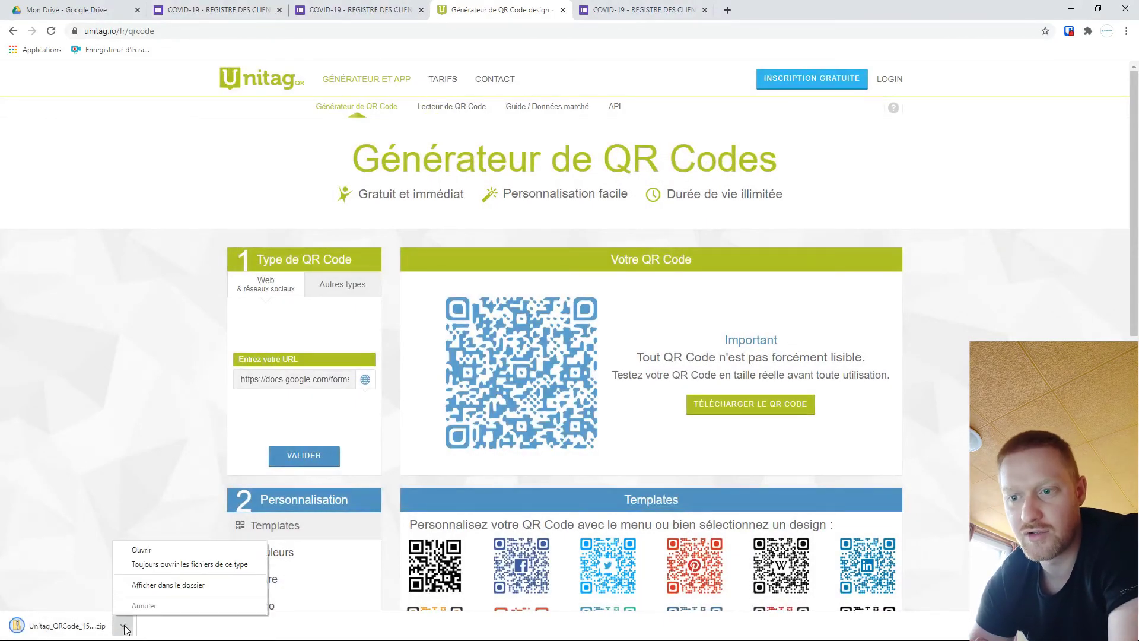
left_click(159, 587)
left_click(621, 116)
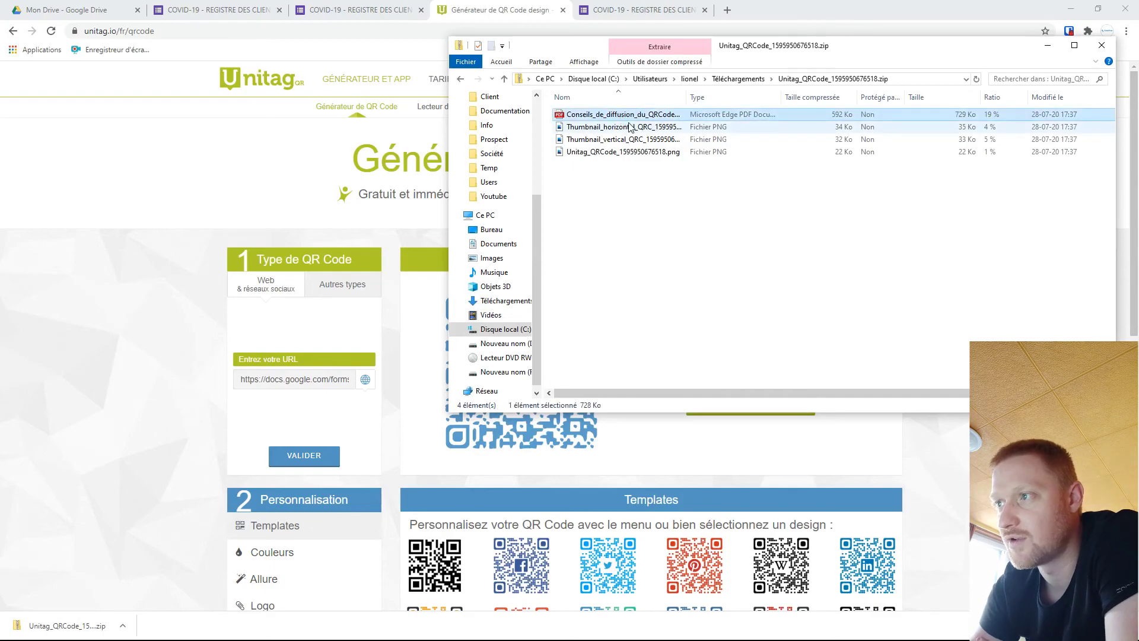
double_click(630, 128)
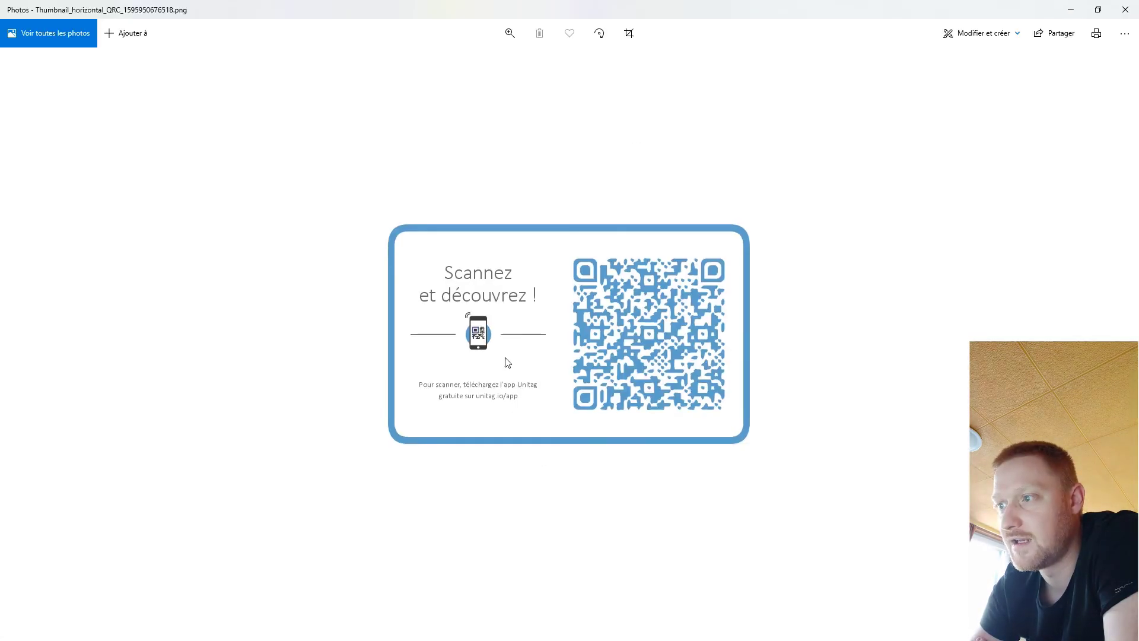
left_click(1126, 11)
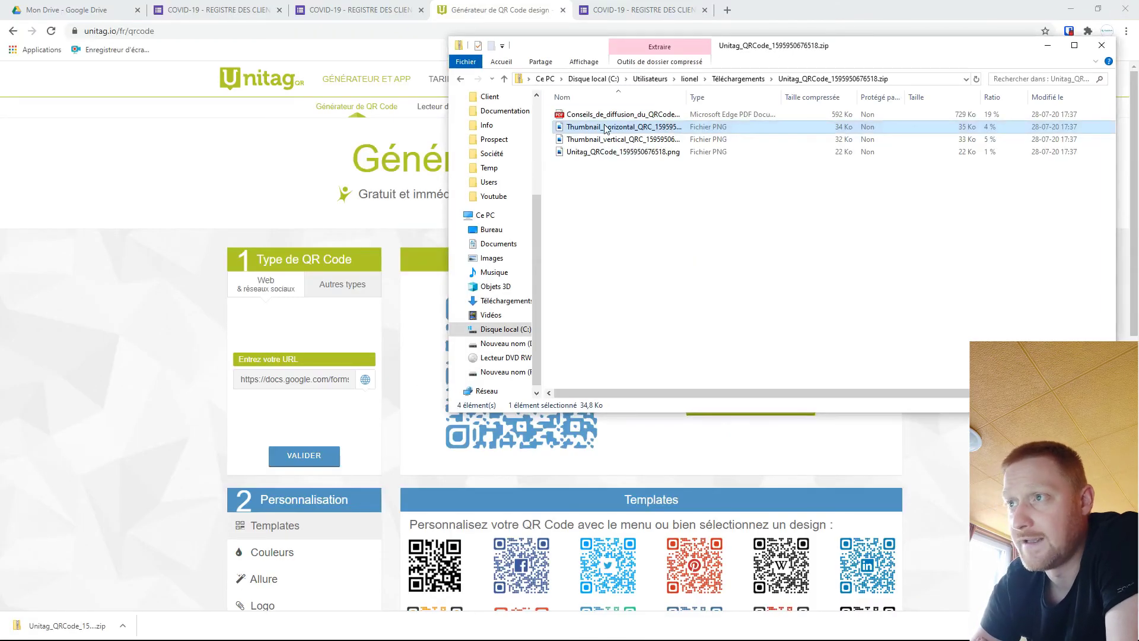
left_click(1098, 47)
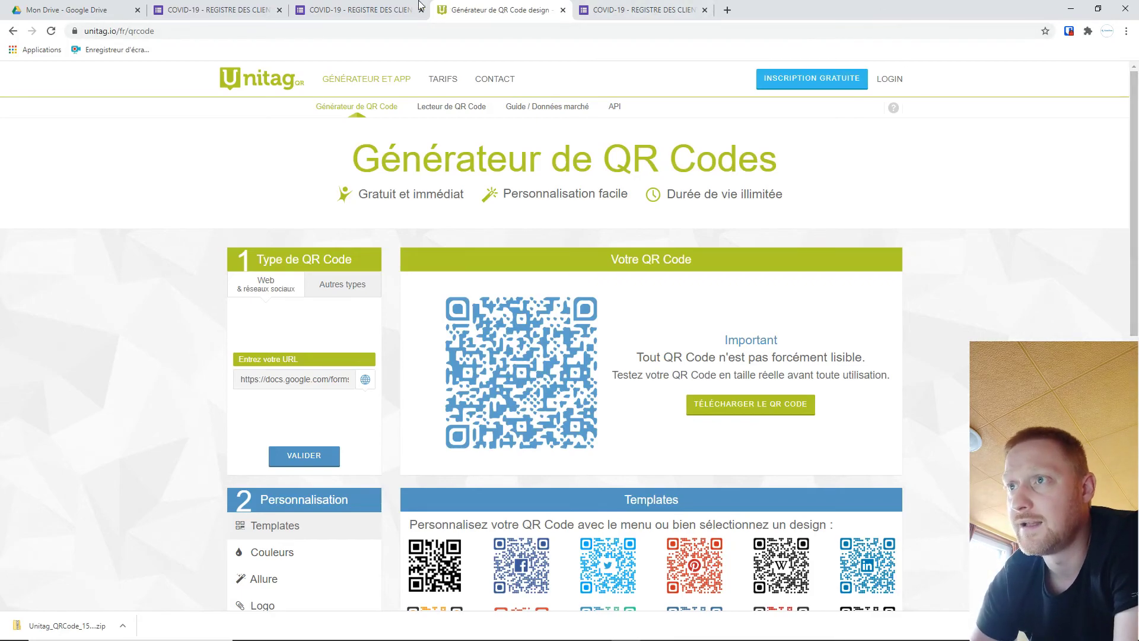
- Return to the form editor in Google Forms and display the summary of the form's responses
left_click(342, 6)
left_click(221, 8)
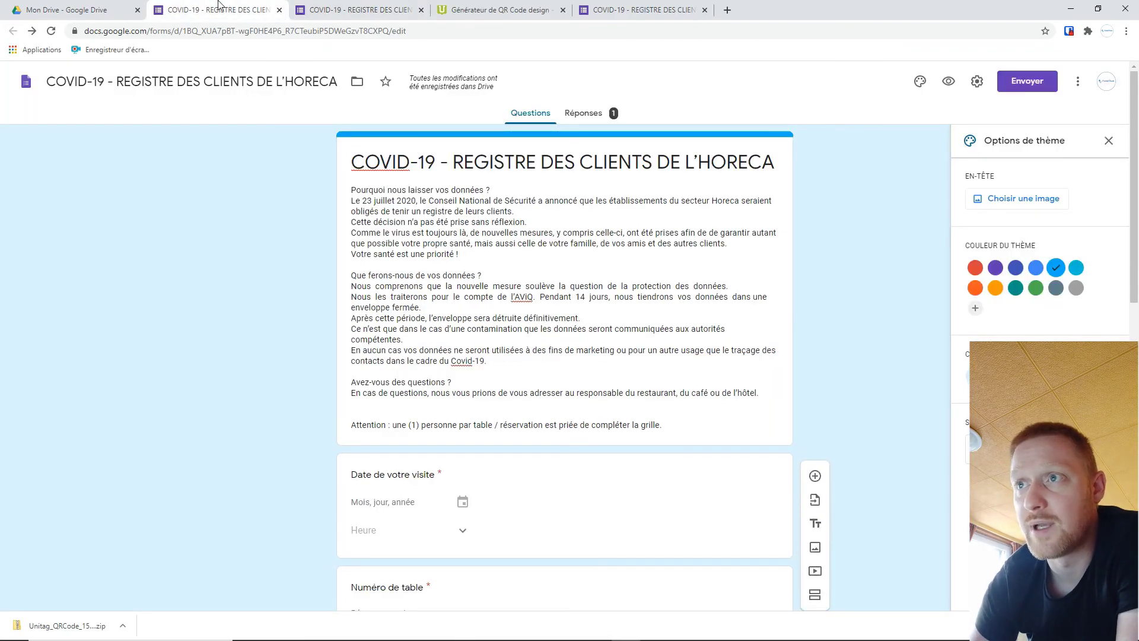
left_click(414, 6)
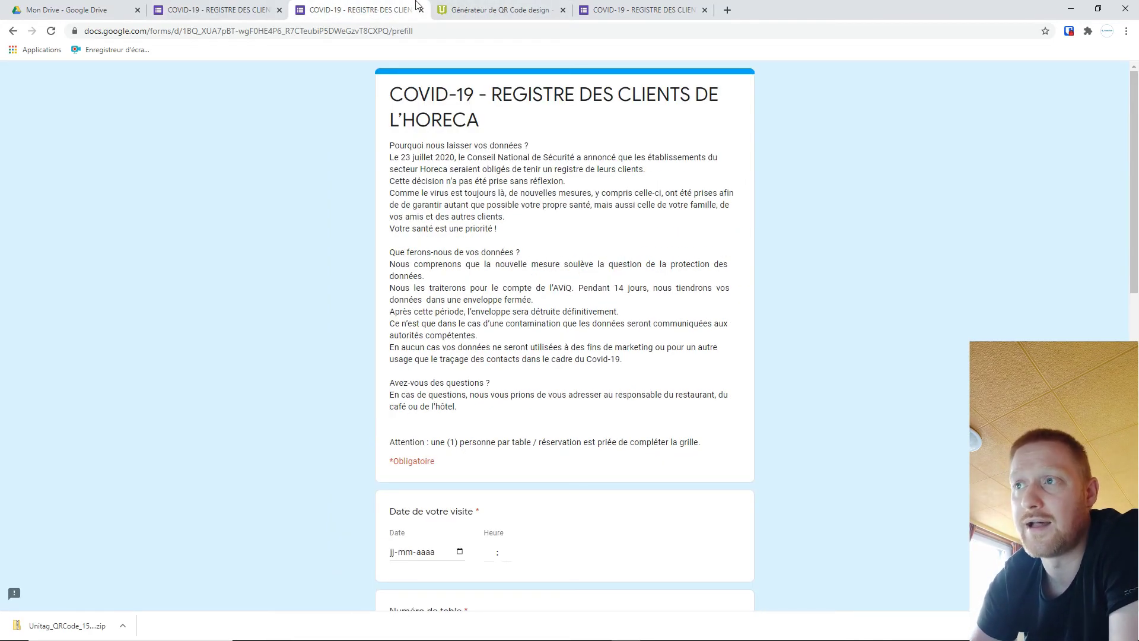
left_click(198, 7)
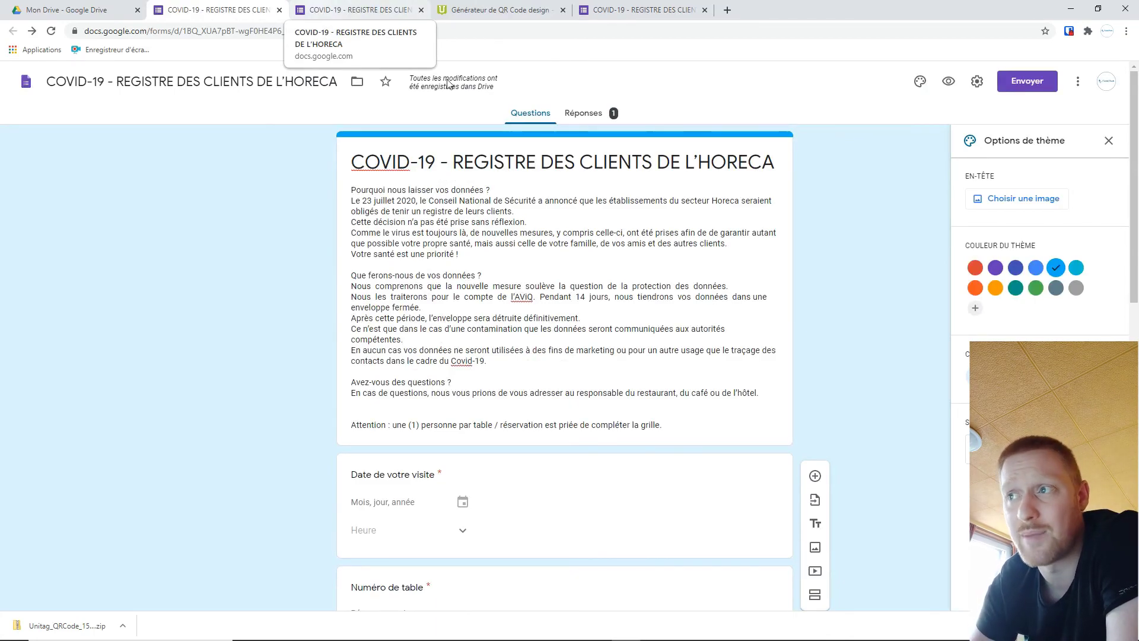
left_click(592, 113)
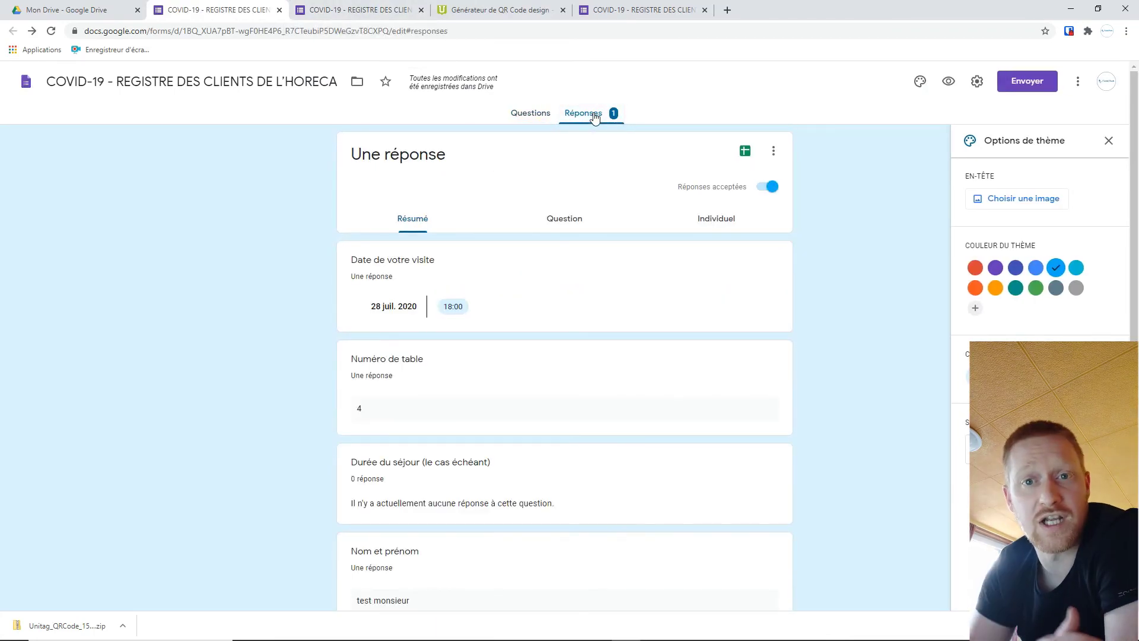